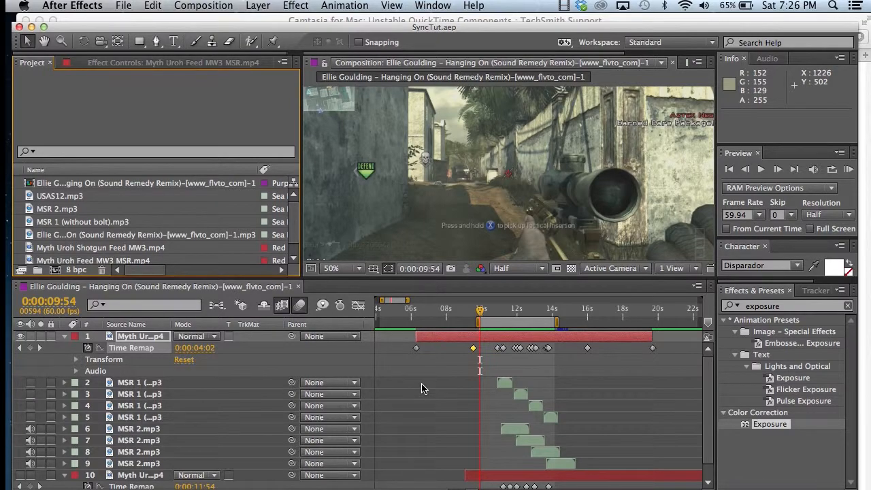
Step: Preview the finished synced section and inspect the gameplay clip's Time Remap keyframes around 0:00:11:04 alongside the layers below
click(849, 169)
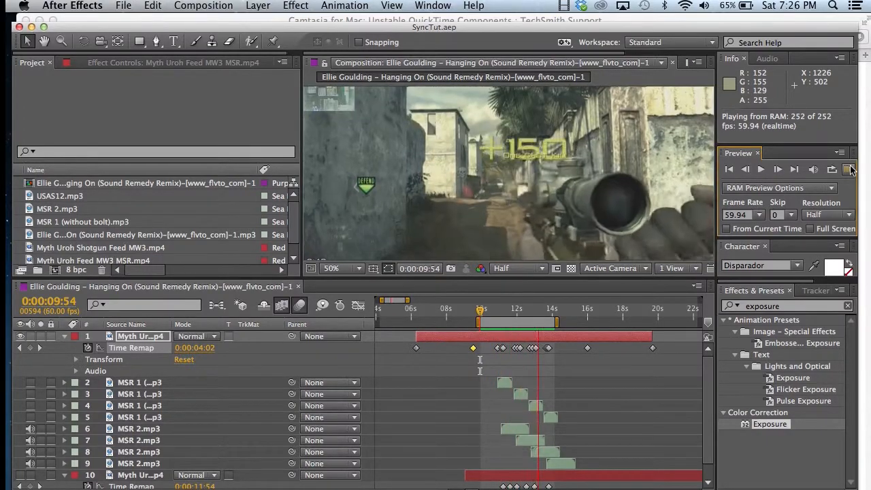
click(850, 168)
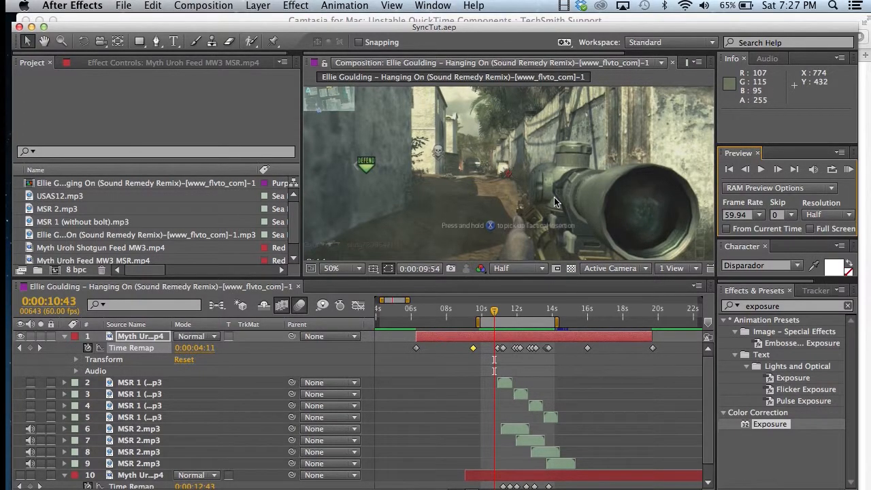
drag(494, 312, 502, 332)
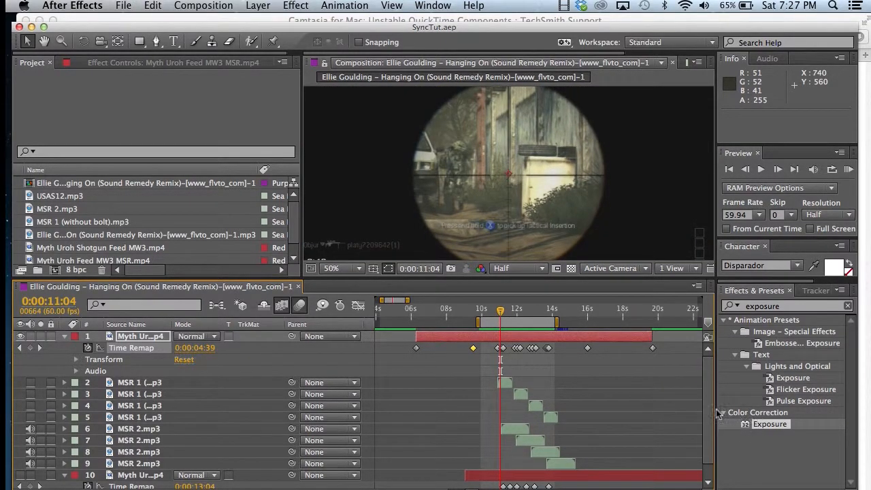
scroll(710, 450, down, 1)
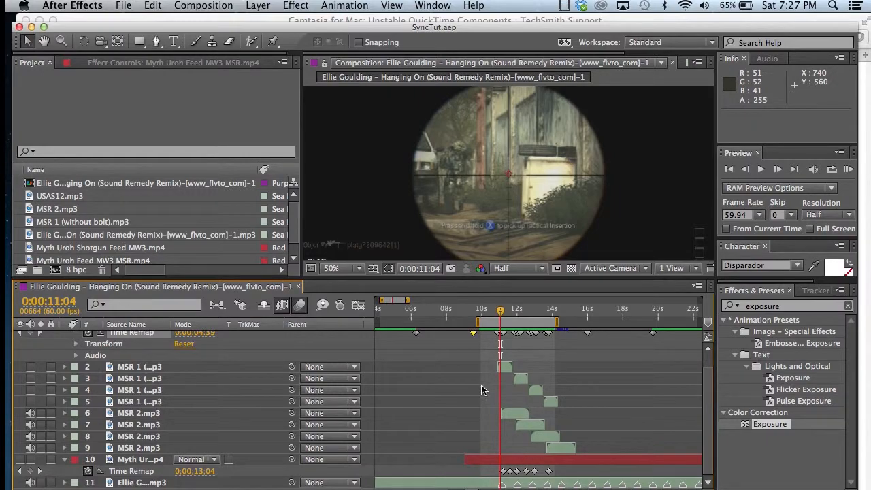
scroll(470, 386, up, 1)
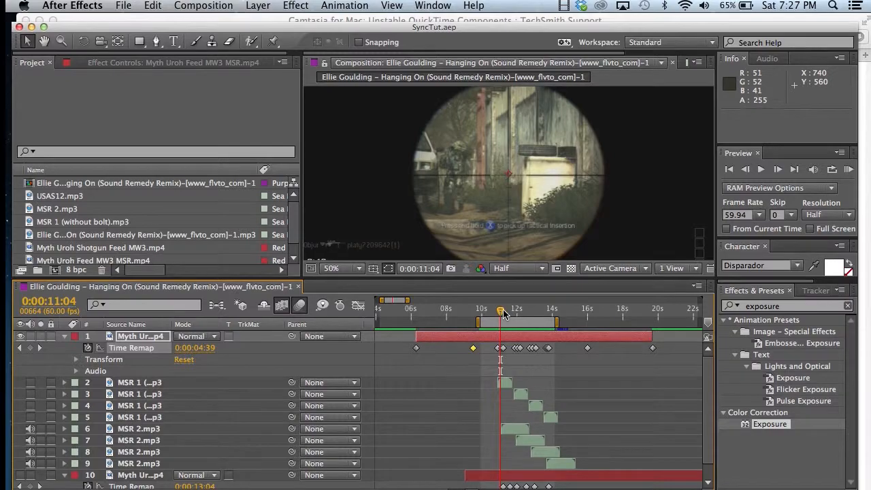
Step: Move the playhead to 0:00:10:24 and remove Time Remap with all its keyframes from the top gameplay layer
drag(504, 313, 490, 313)
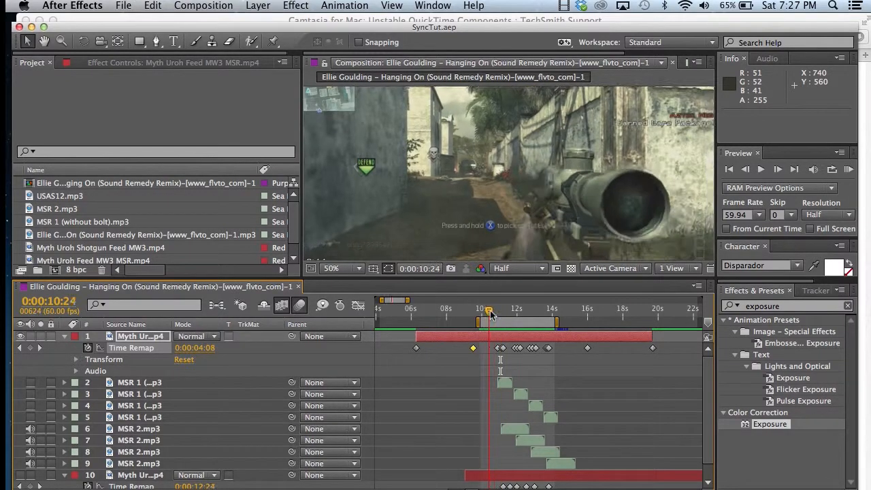
click(129, 351)
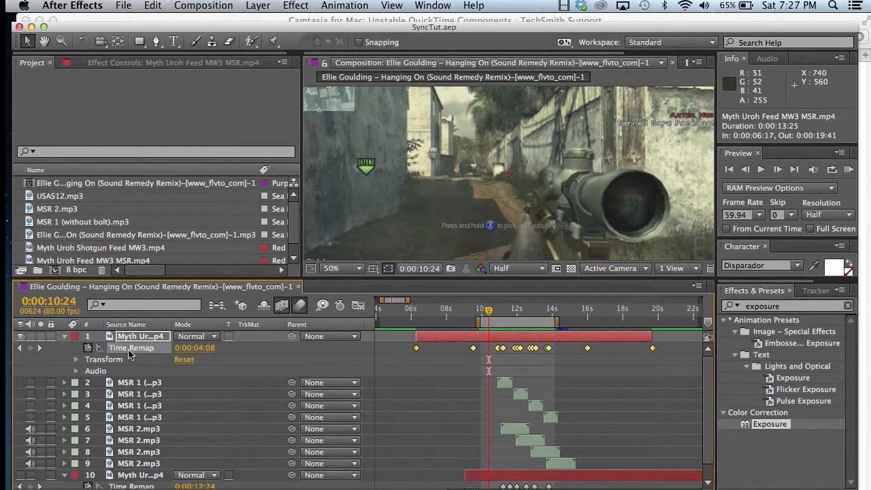
key(Delete)
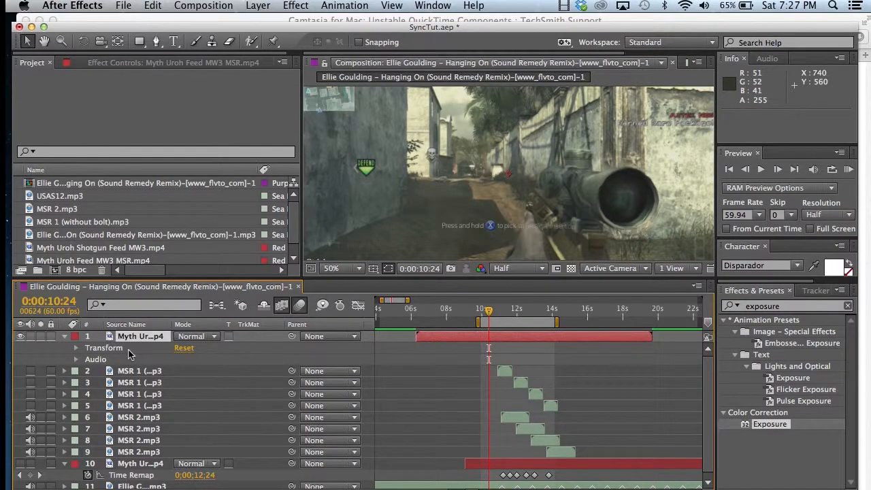
Step: Delete the three extra MSR 1 layers, all MSR 2.mp3 layers and the second gameplay clip, keeping the first MSR 1 layer and the song
click(129, 374)
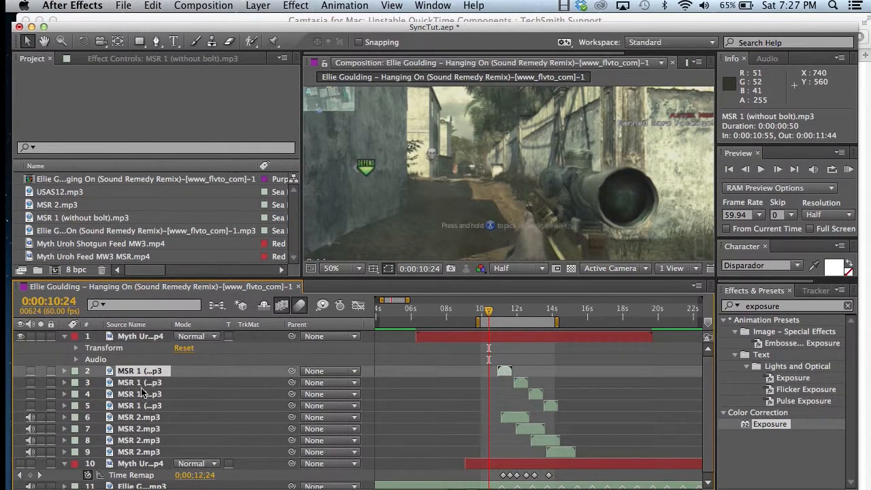
click(143, 384)
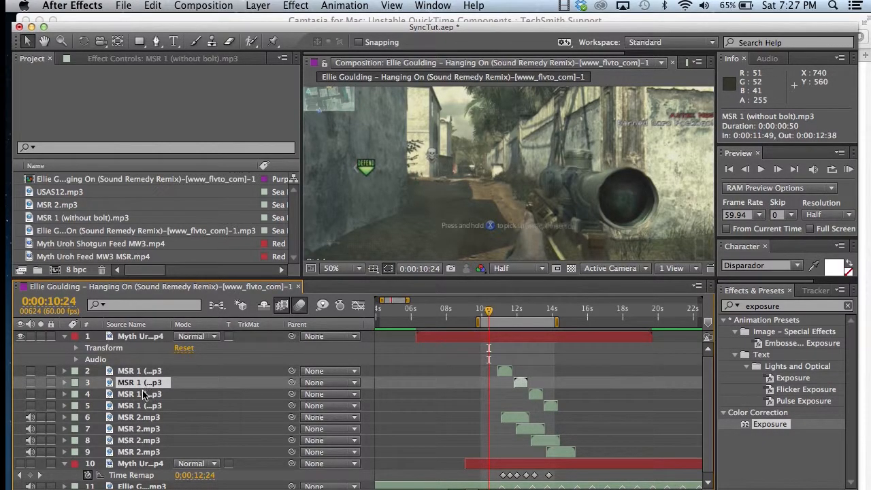
shift+click(145, 395)
shift+click(146, 407)
shift+click(147, 417)
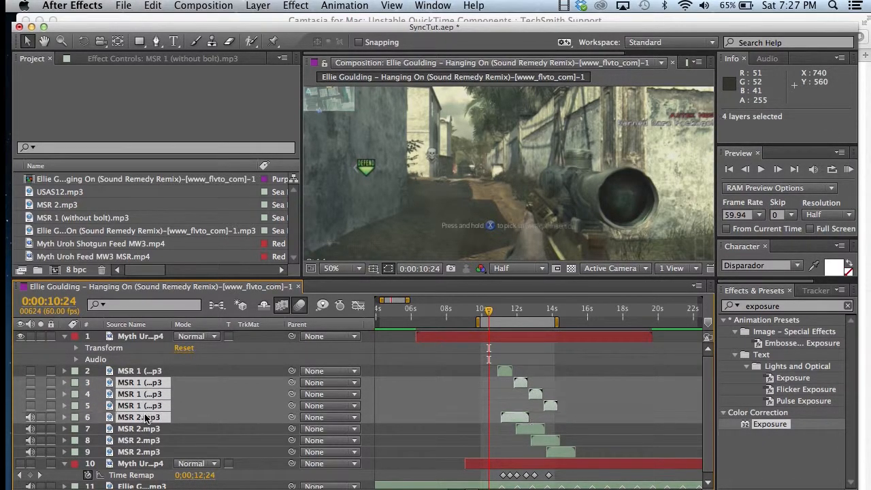
super+click(148, 427)
super+click(148, 439)
super+click(148, 445)
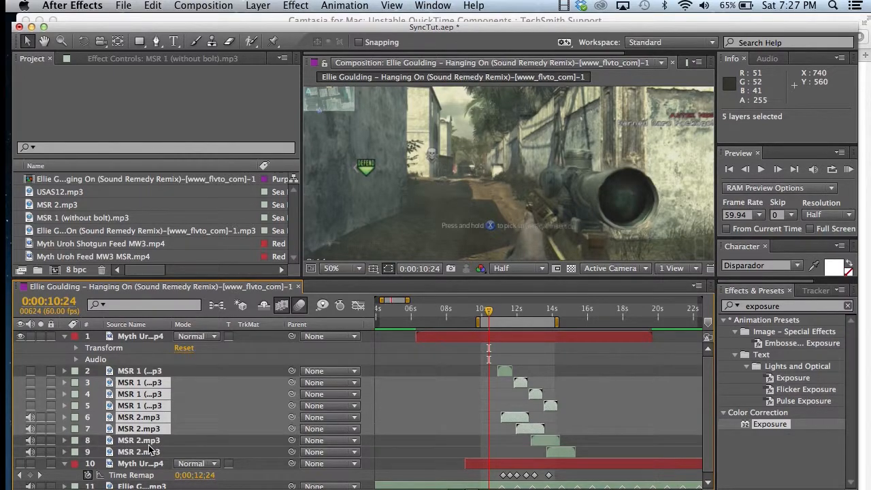
super+click(149, 443)
super+click(151, 452)
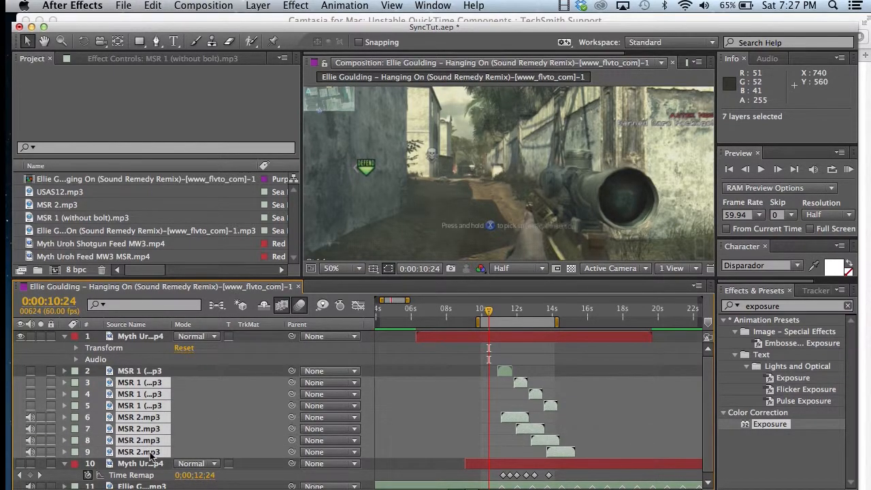
key(Delete)
click(142, 384)
key(Delete)
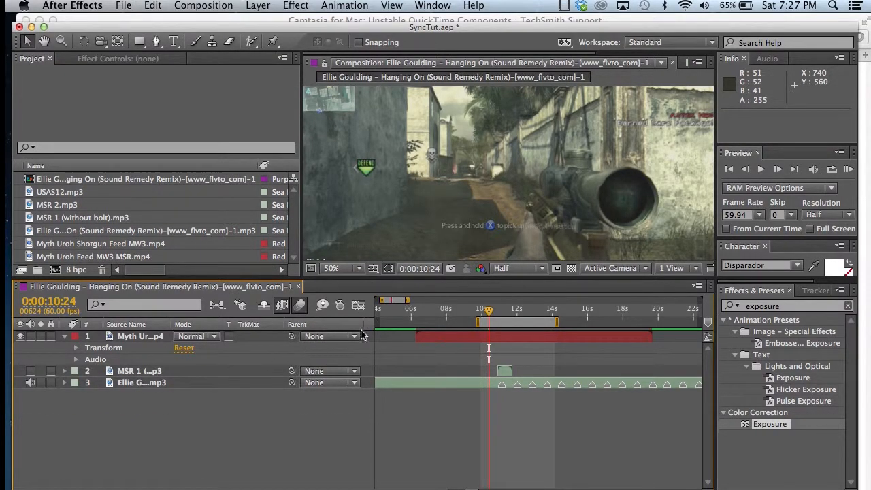
Step: Enable time remapping on the Myth Uroh Feed MW3 MSR.mp4 layer
click(138, 337)
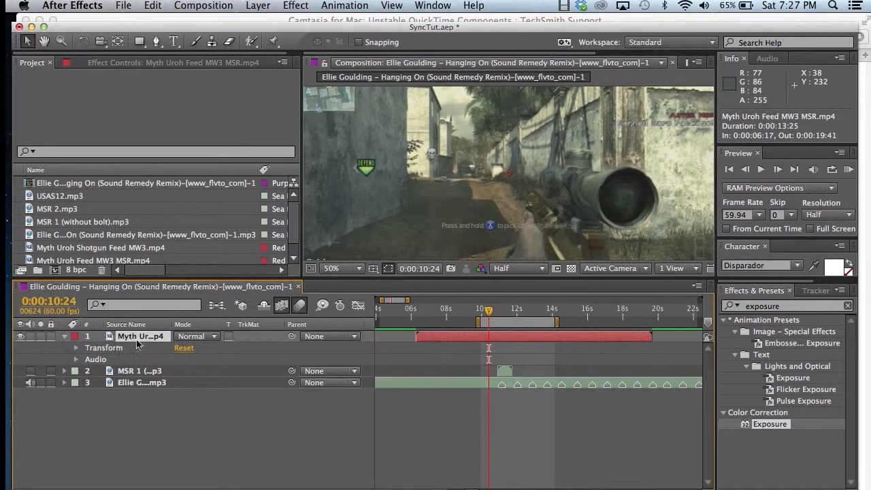
click(258, 5)
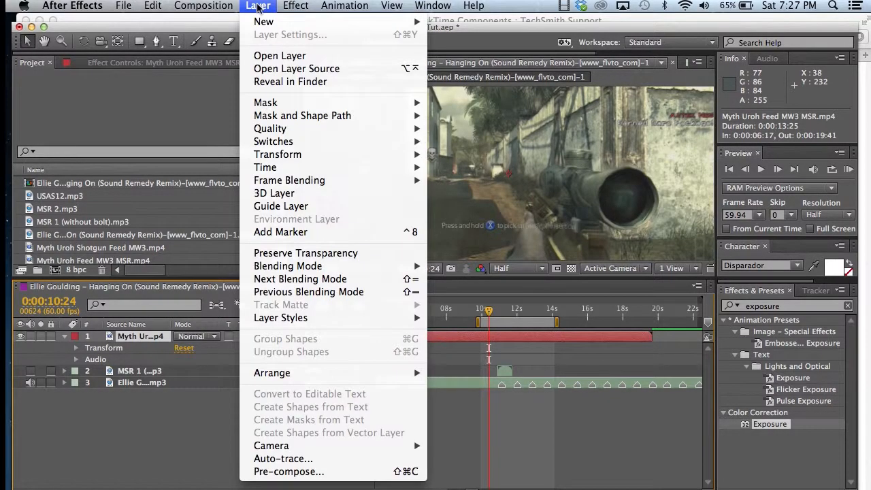
mouse_move(288, 173)
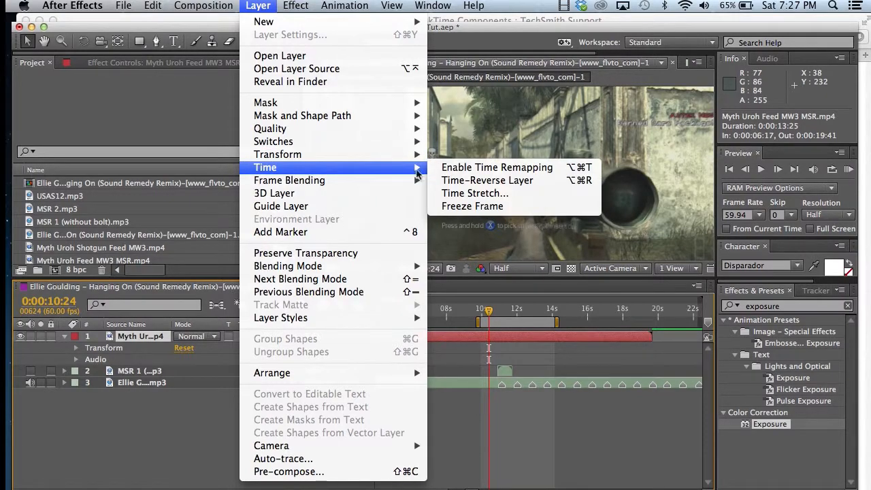
click(434, 171)
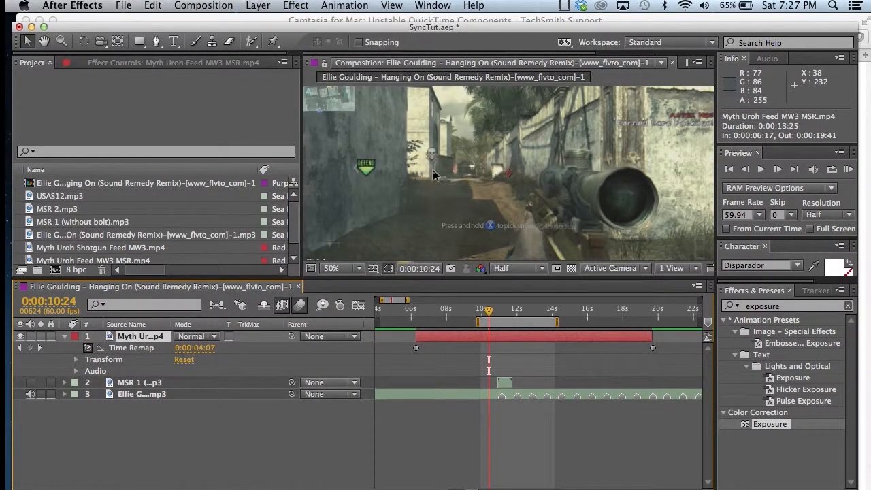
Step: Turn frame blending off for the Myth Uroh Feed MW3 MSR.mp4 layer
right_click(127, 342)
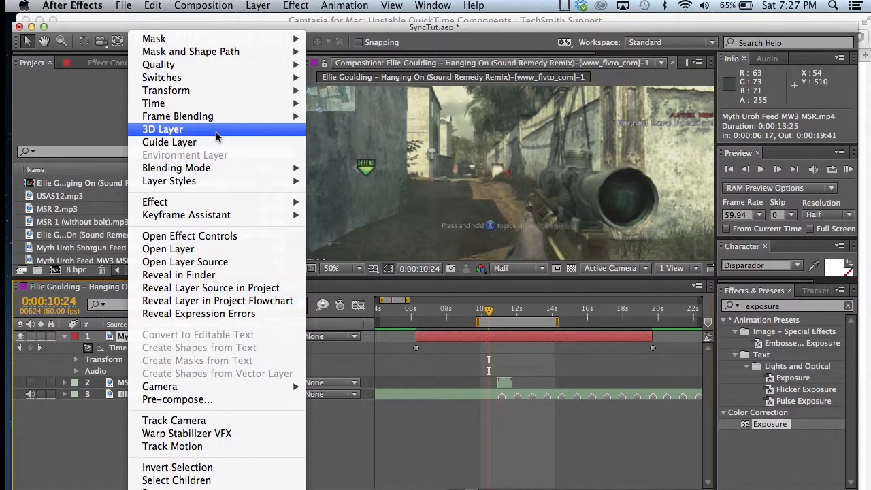
mouse_move(218, 104)
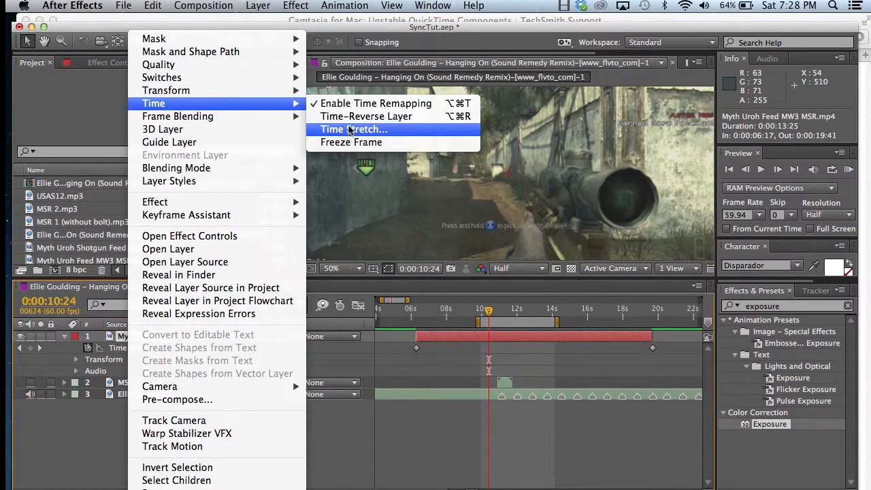
mouse_move(272, 116)
mouse_move(293, 103)
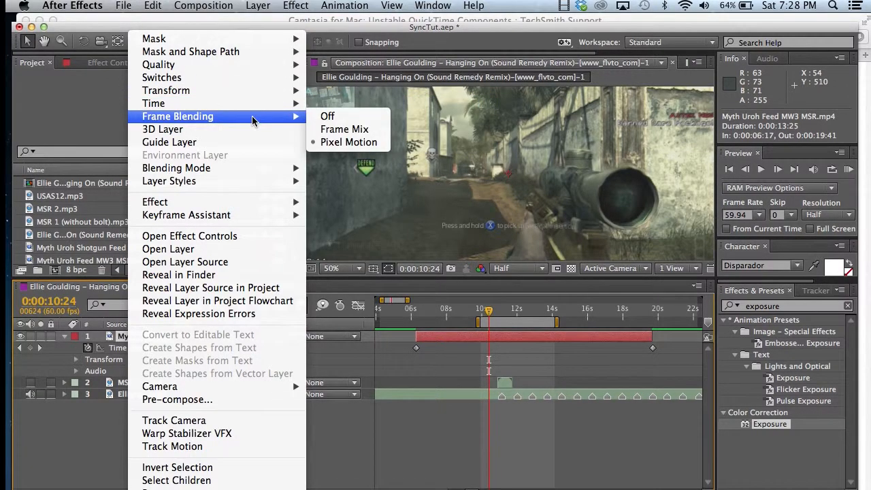
click(328, 116)
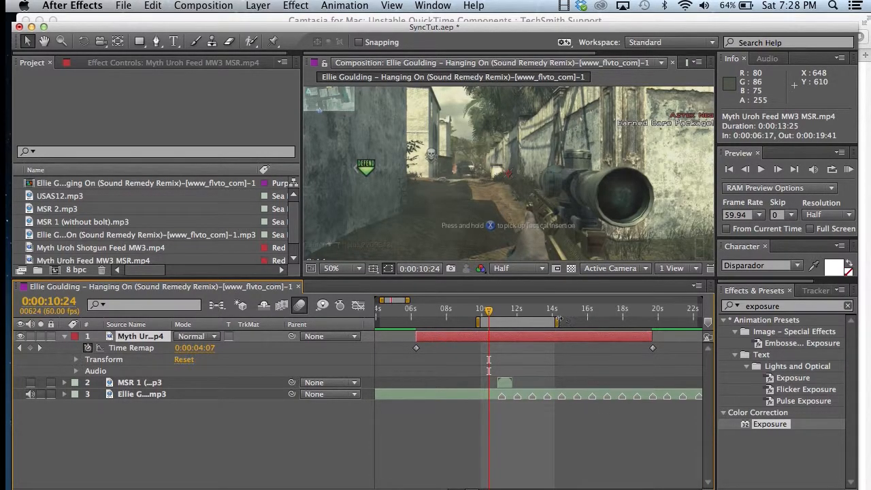
Step: Stretch the work area so it runs from about 0:00:08:33 to 0:00:19:13
drag(559, 321, 647, 339)
scroll(542, 416, right, 3)
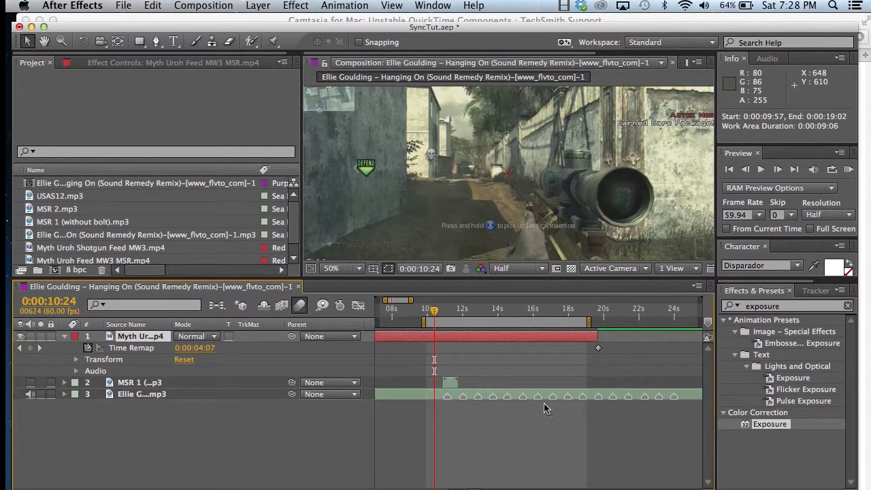
drag(590, 323, 593, 322)
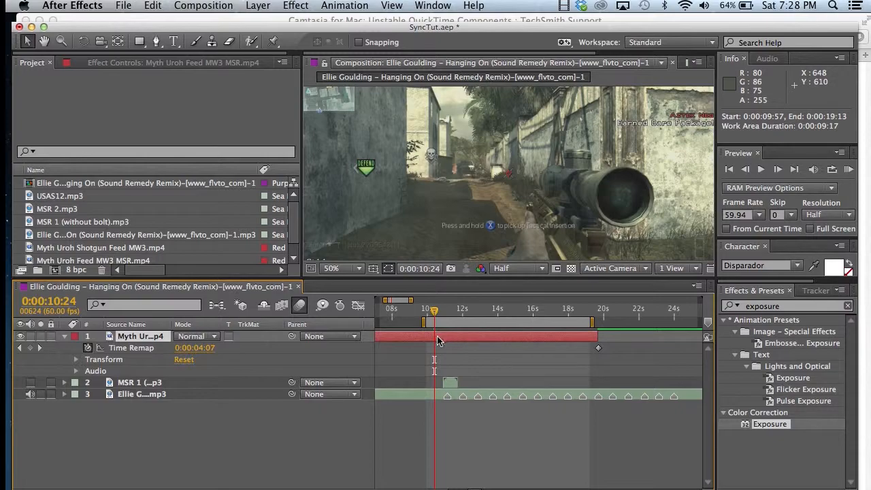
drag(421, 328, 400, 323)
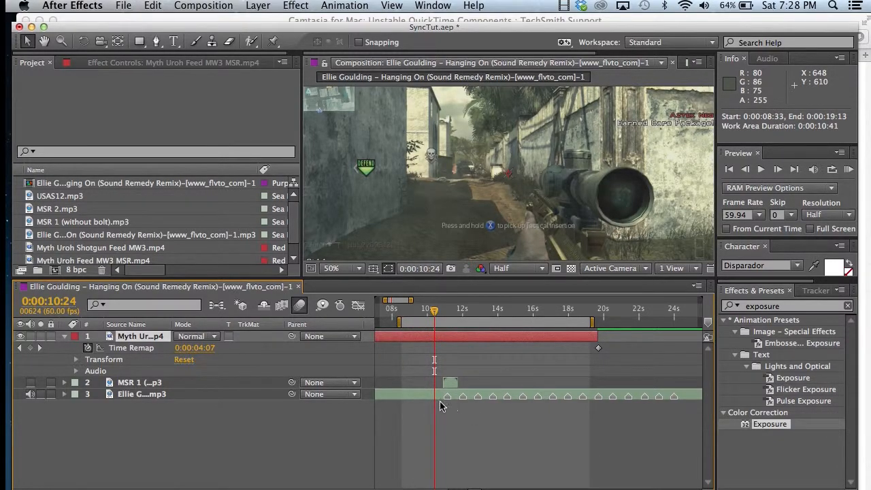
Step: Reveal the song layer's audio waveform and preview the audio with the work area starting at about 0:00:00:30
click(64, 395)
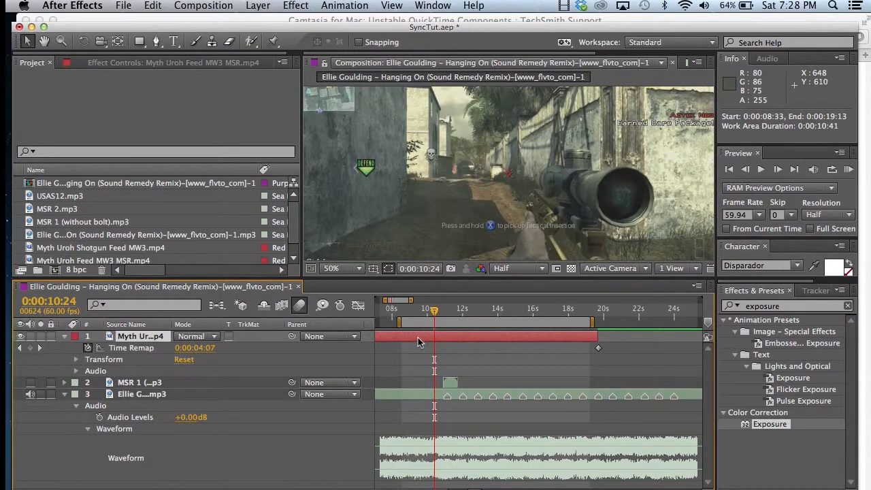
drag(399, 321, 385, 324)
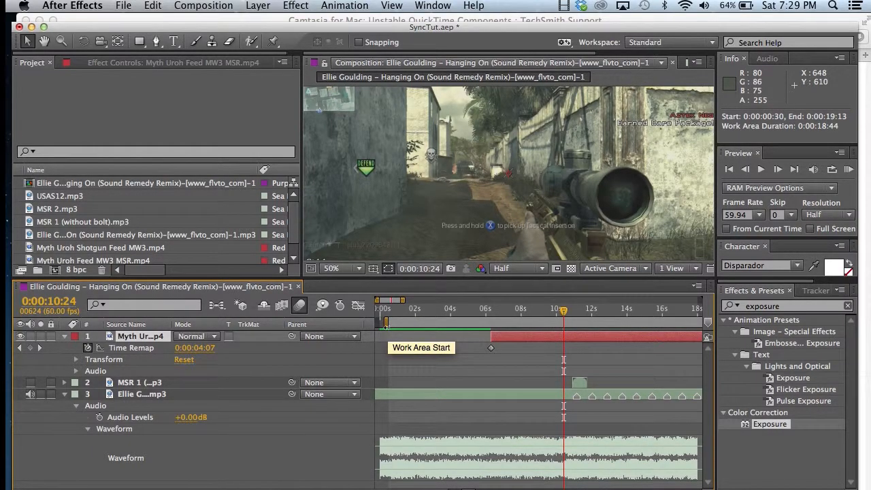
key(KP_Decimal)
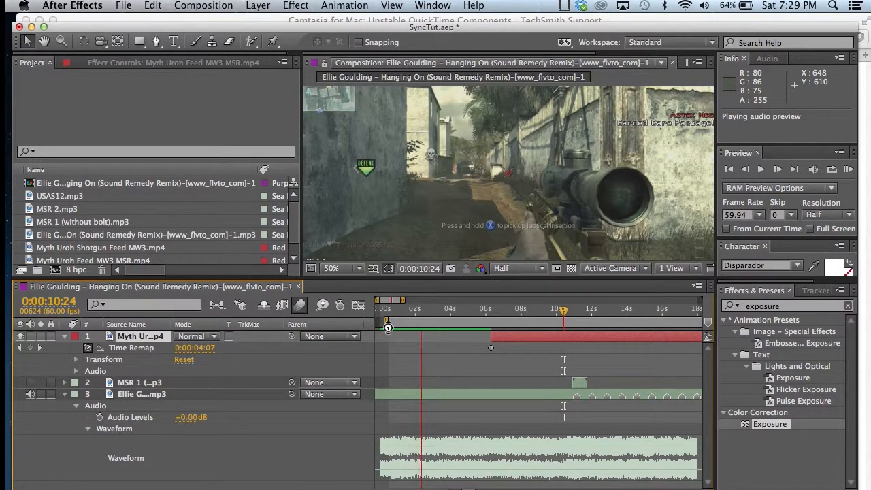
key(space)
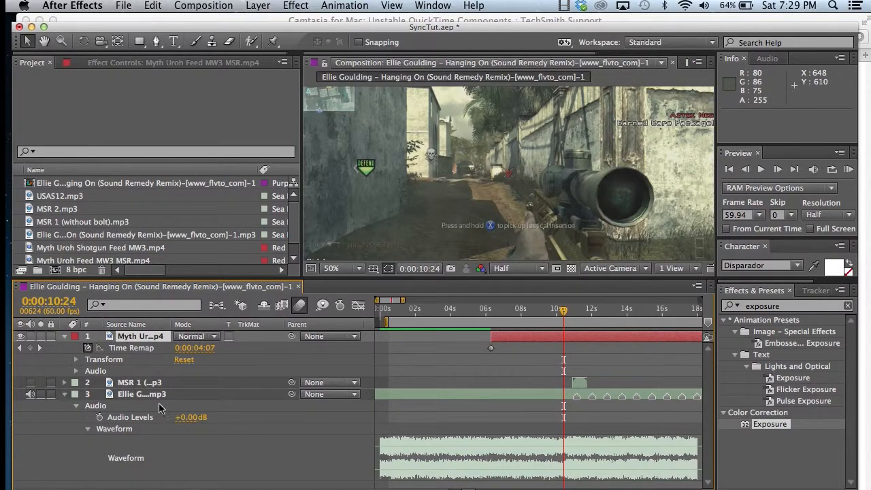
key(alt+KP_Decimal)
Step: With the song layer selected, preview the audio from a work area start of 0:00:10:02, then move that start back to about 0:00:04:26
click(481, 394)
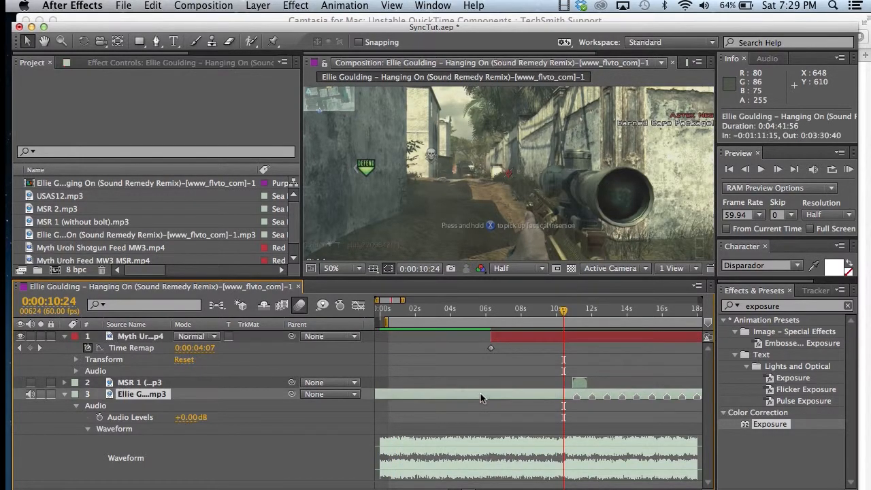
drag(399, 320, 516, 320)
click(516, 320)
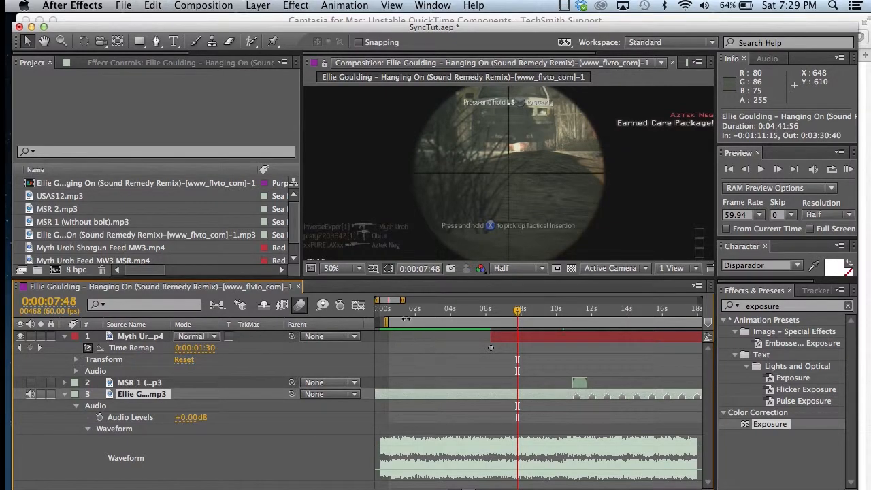
drag(395, 309, 557, 322)
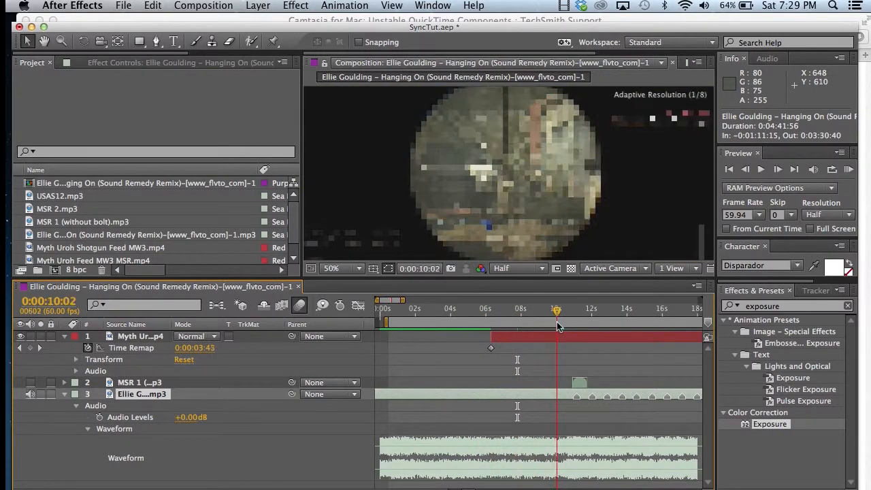
key(b)
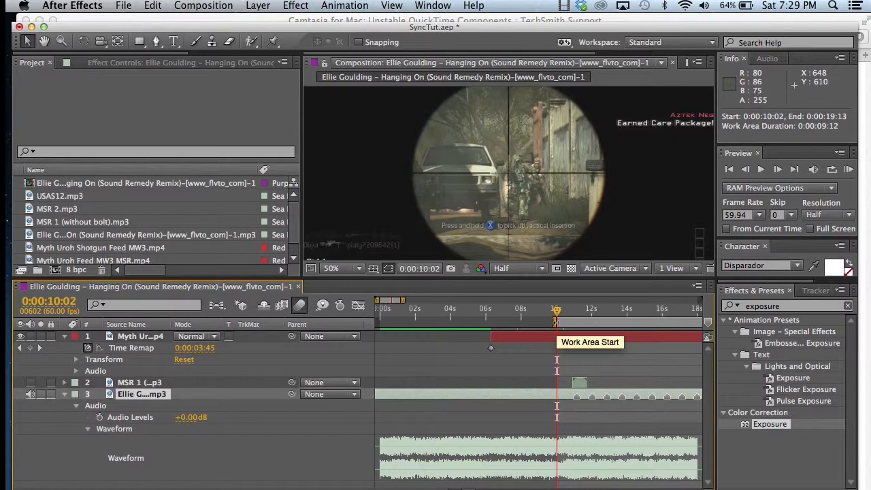
key(KP_Decimal)
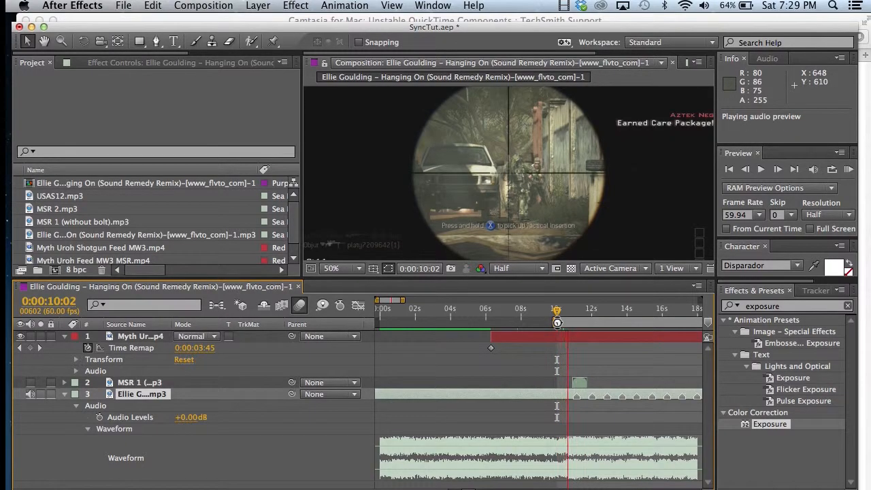
key(space)
drag(556, 321, 456, 322)
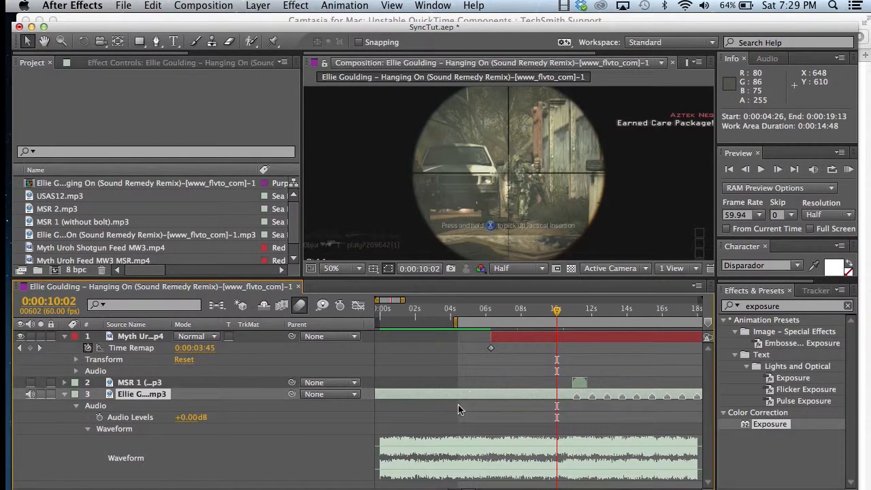
Step: Select the song layer and move the work area start back to about 0:00:01:56
click(140, 337)
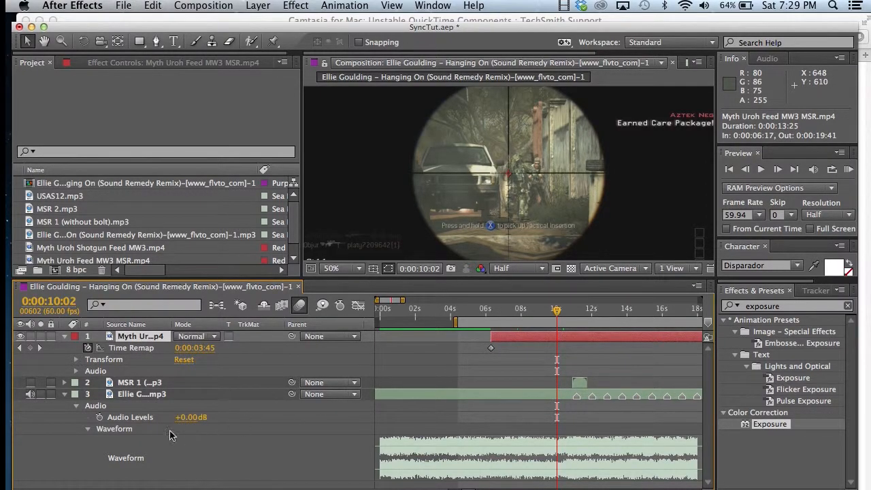
click(143, 395)
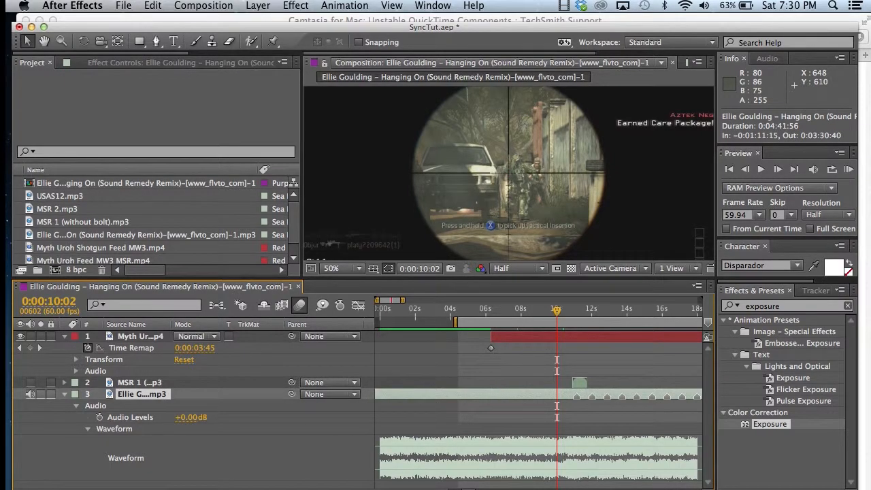
drag(456, 320, 412, 321)
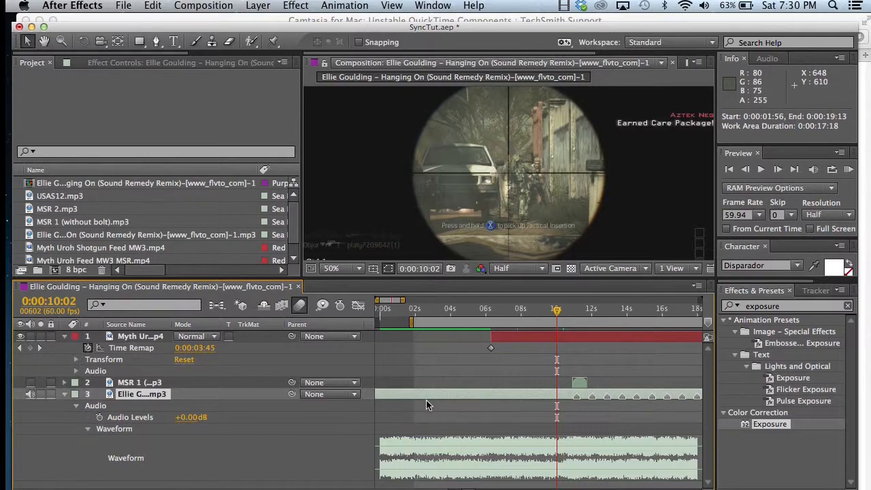
Step: Preview the audio and add layer markers to the song layer on the beats as they play
key(KP_Decimal)
key(KP_Multiply)
key(KP_Multiply)
key(KP_Multiply)
key(KP_Multiply)
key(KP_Multiply)
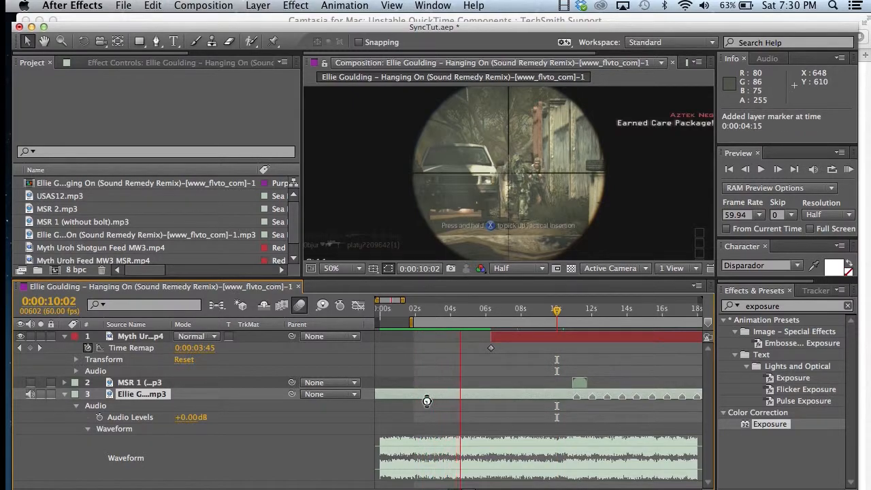
key(space)
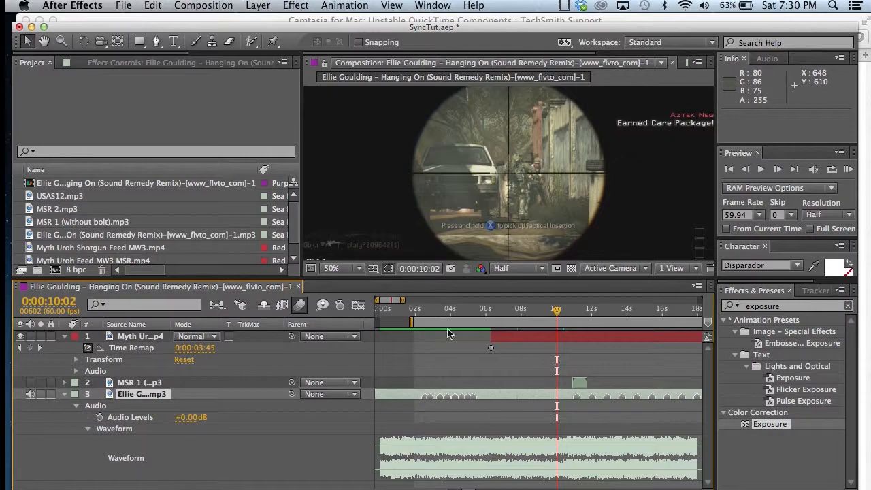
Step: Delete the newly added beat markers near the beginning of the song layer
drag(379, 300, 383, 301)
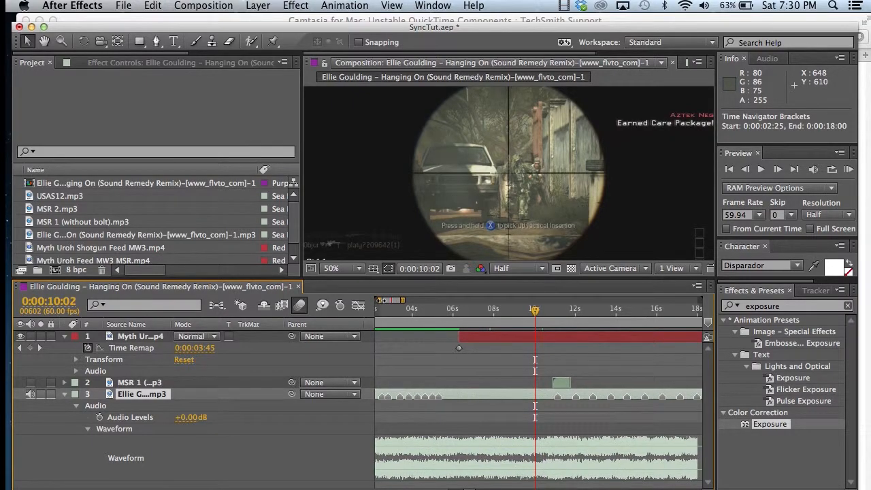
scroll(400, 338, left, 3)
scroll(400, 339, left, 2)
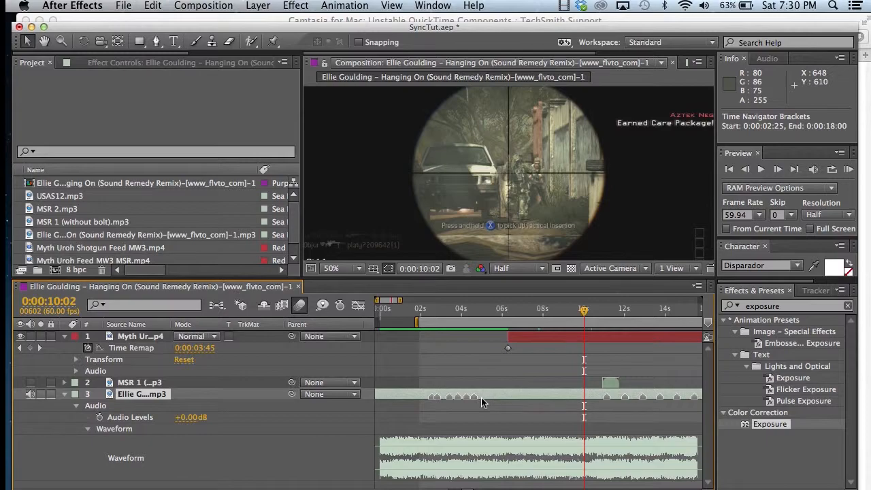
super+click(466, 397)
super+click(458, 397)
super+click(439, 396)
super+click(433, 396)
Step: Select the Myth Uroh Feed MW3 MSR.mp4 layer and set the work area start to about 0:00:05:39
drag(417, 321, 555, 336)
scroll(477, 344, right, 6)
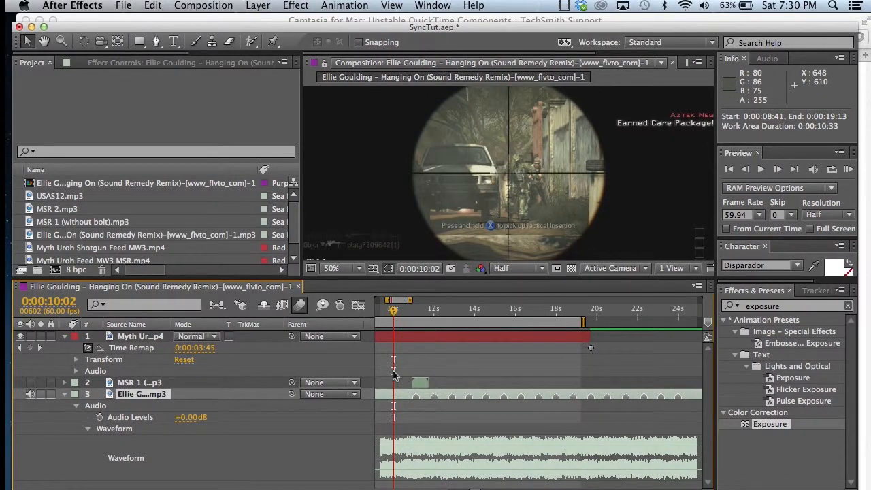
click(149, 337)
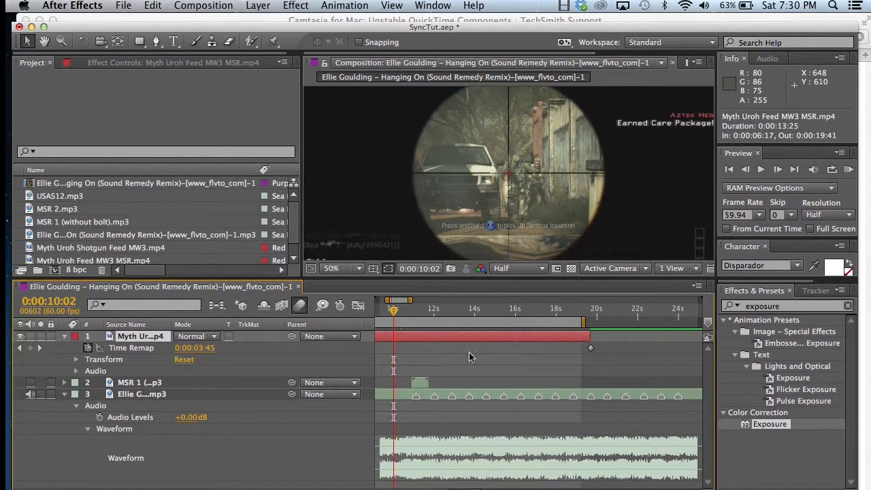
scroll(484, 372, left, 4)
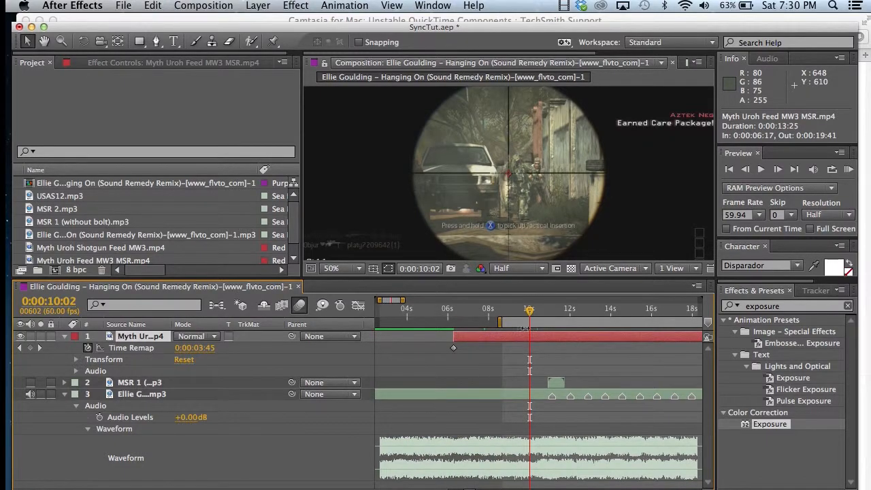
drag(500, 322, 437, 322)
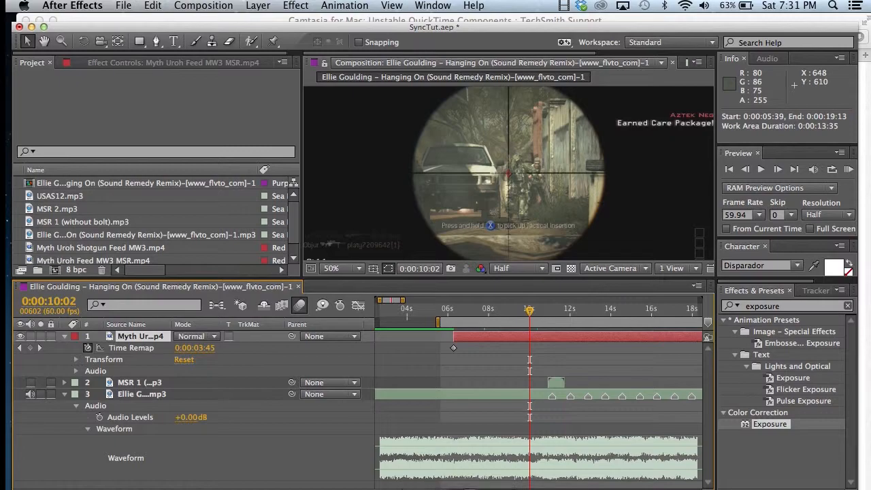
Step: Try moving the clip's first Time Remap keyframe to 0:00:00:46, then put it back at 0:00:06:17
scroll(538, 395, right, 2)
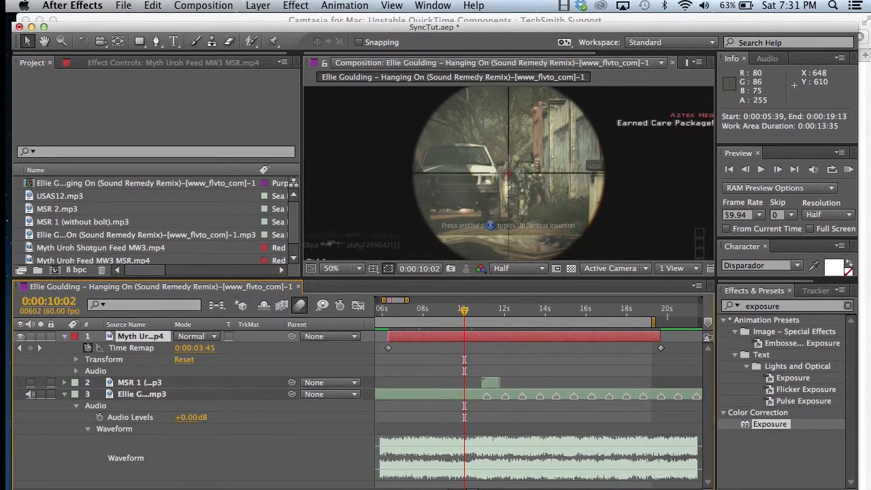
mouse_move(389, 355)
mouse_down()
mouse_move(530, 354)
mouse_move(375, 351)
mouse_move(392, 354)
mouse_up()
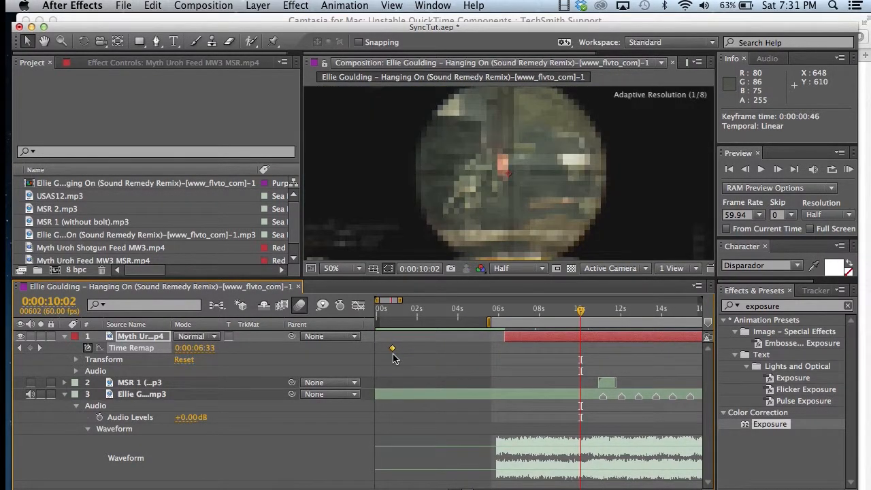
drag(459, 489, 457, 488)
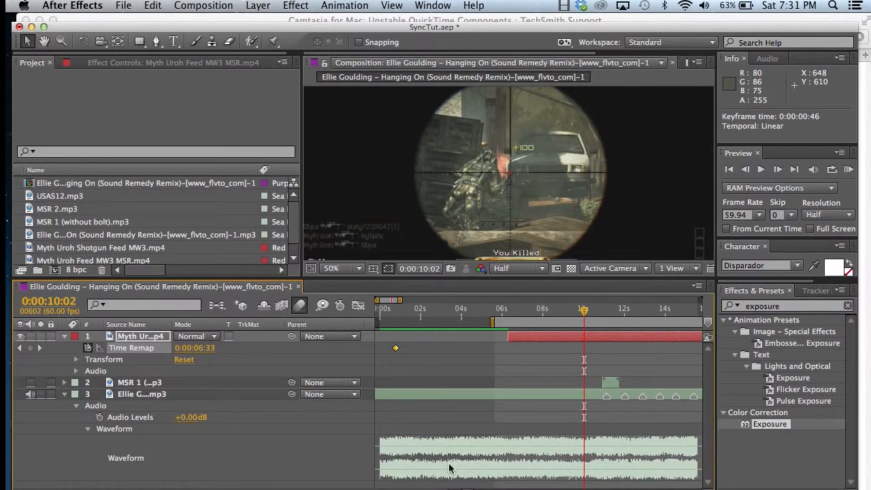
drag(396, 349, 510, 362)
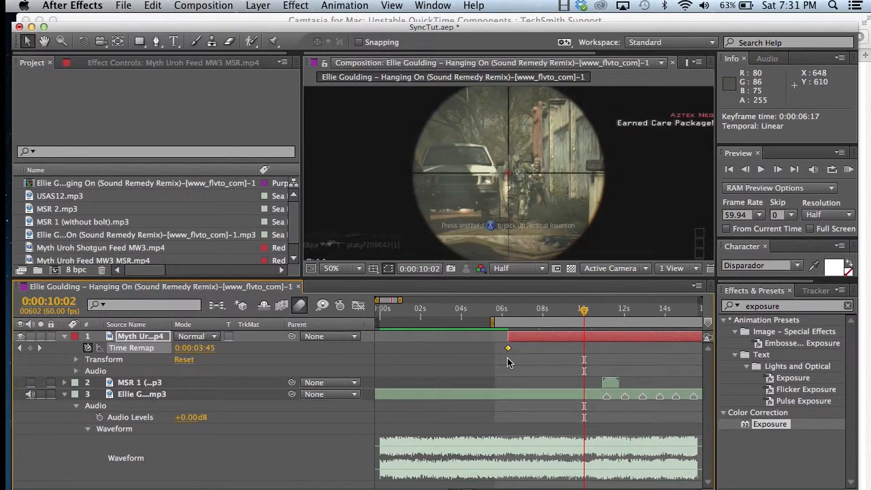
Step: Find the exact frame of the first shot at 0:00:11:08 and add a Time Remap keyframe there
mouse_move(401, 301)
mouse_down()
mouse_move(419, 300)
mouse_move(382, 301)
mouse_move(400, 300)
mouse_up()
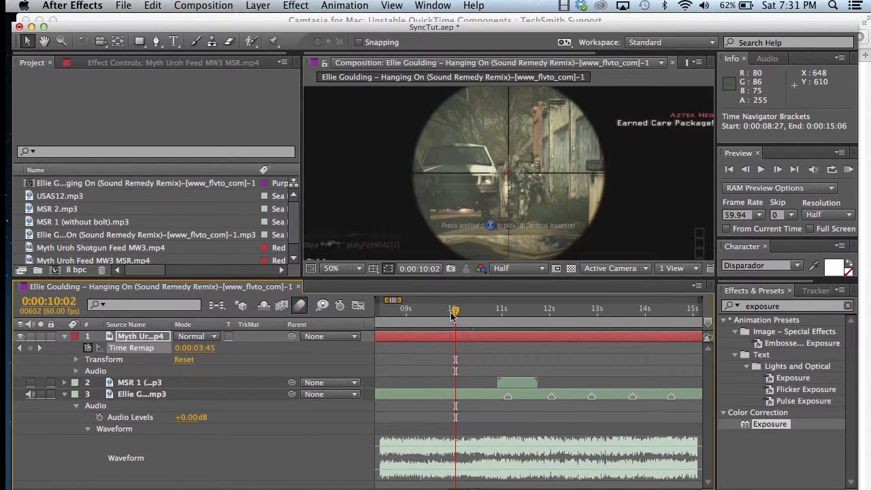
drag(456, 312, 516, 319)
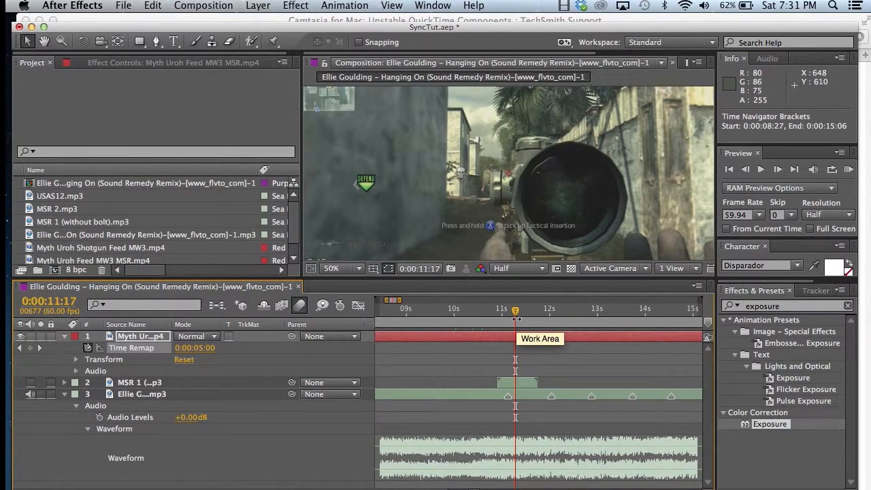
key(Page_Up)
key(Page_Up)
key(Page_Up)
key(Page_Up)
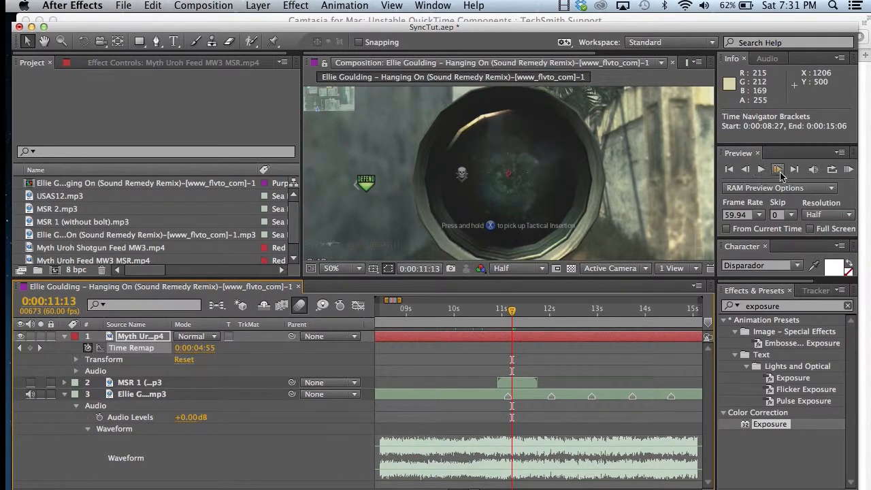
click(746, 170)
click(746, 169)
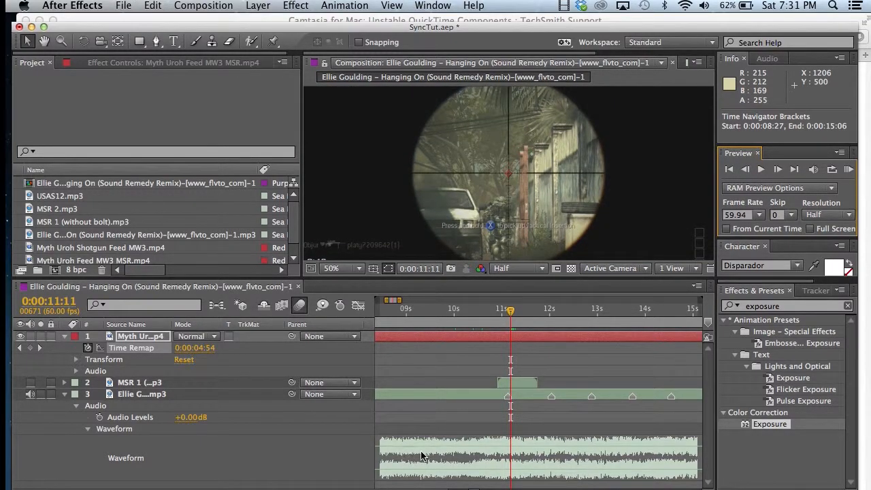
key(Page_Up)
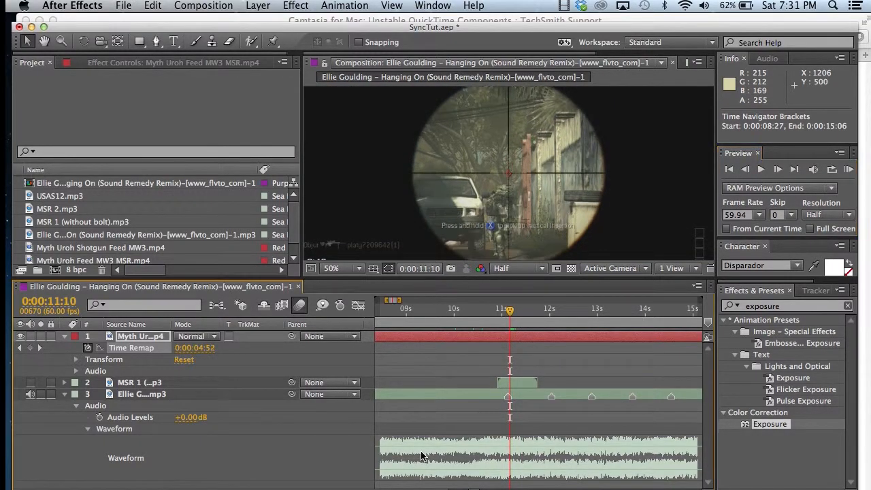
key(Page_Down)
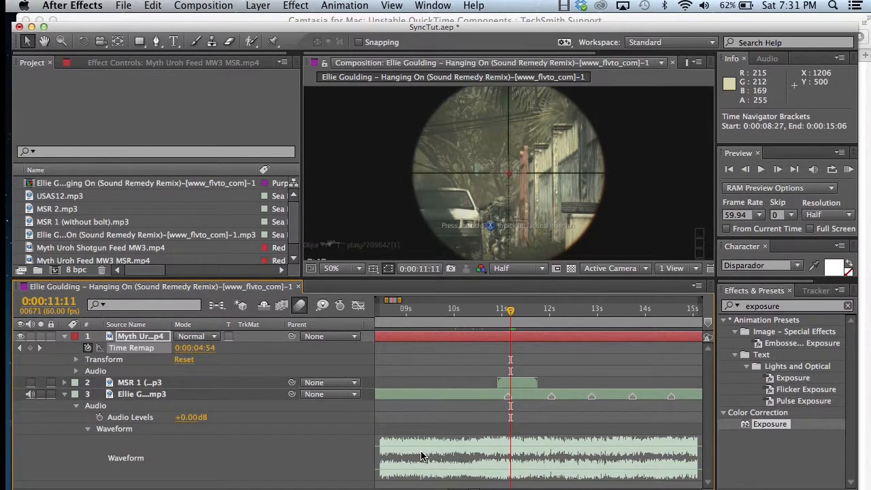
key(Page_Up)
key(Page_Up)
key(Page_Up)
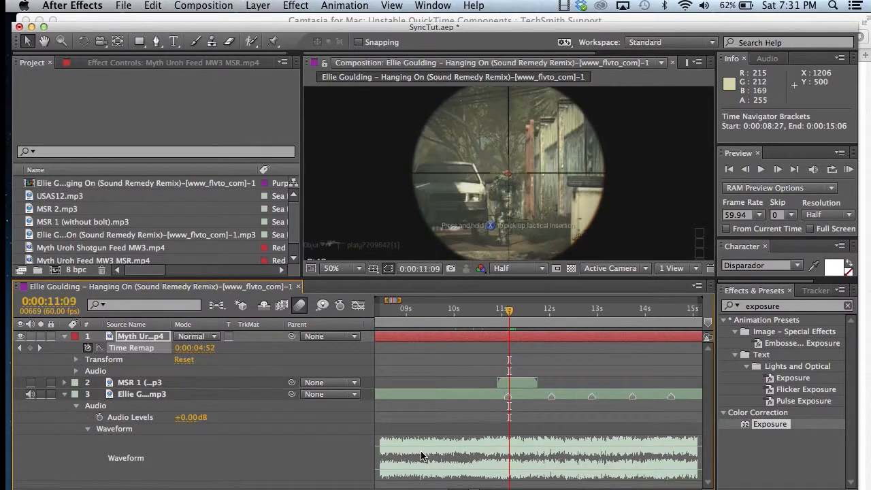
key(Page_Up)
key(Page_Down)
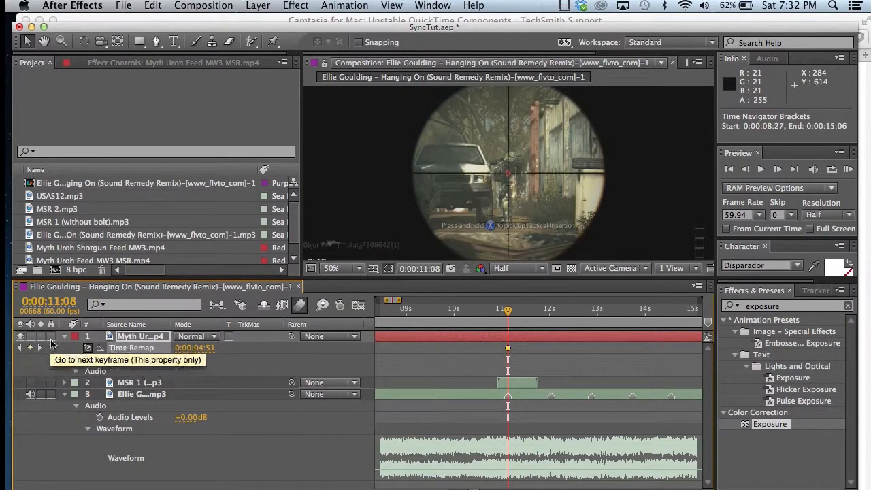
Step: Scrub the clip between about 0:00:10:08 and 0:00:11:32 to examine the footage around the first shot's keyframe
drag(509, 311, 528, 315)
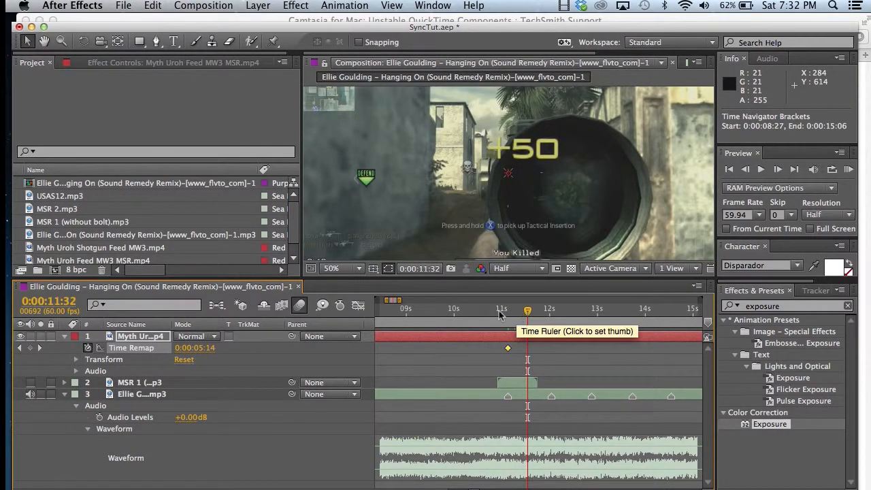
drag(503, 315, 461, 300)
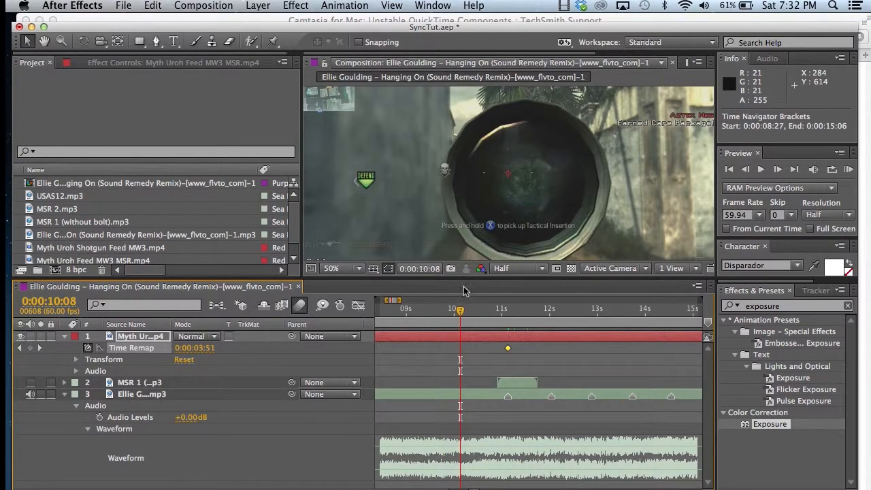
key(Page_Down)
key(Page_Down)
key(Page_Down)
key(Page_Down)
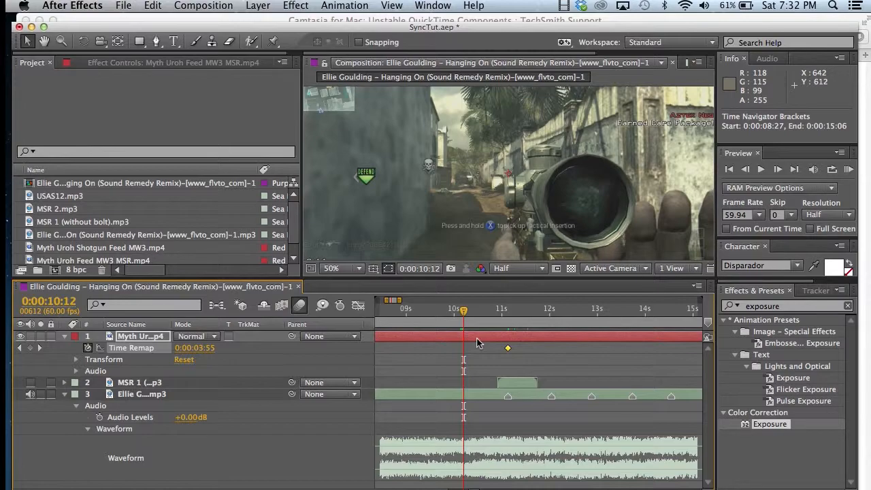
Step: Add Time Remap keyframes on the next two shots, at 0:00:12:11 and 0:00:13:55
drag(465, 312, 562, 340)
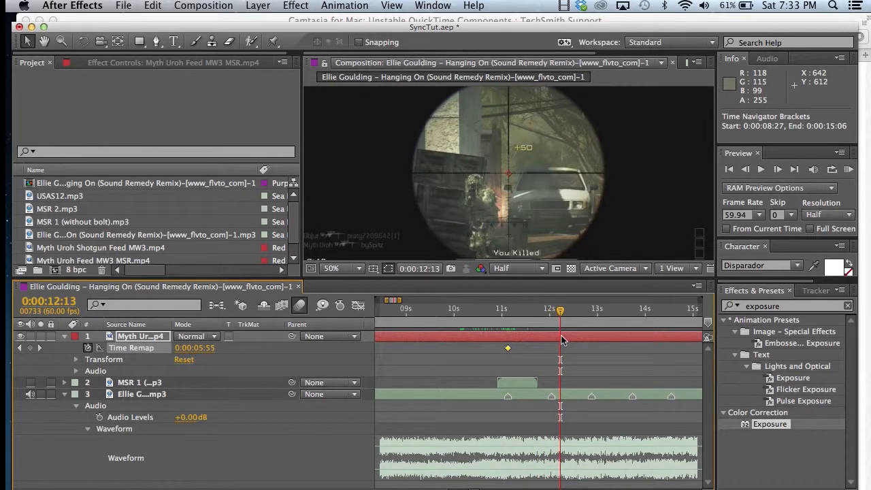
key(Page_Up)
key(Page_Up)
key(Page_Up)
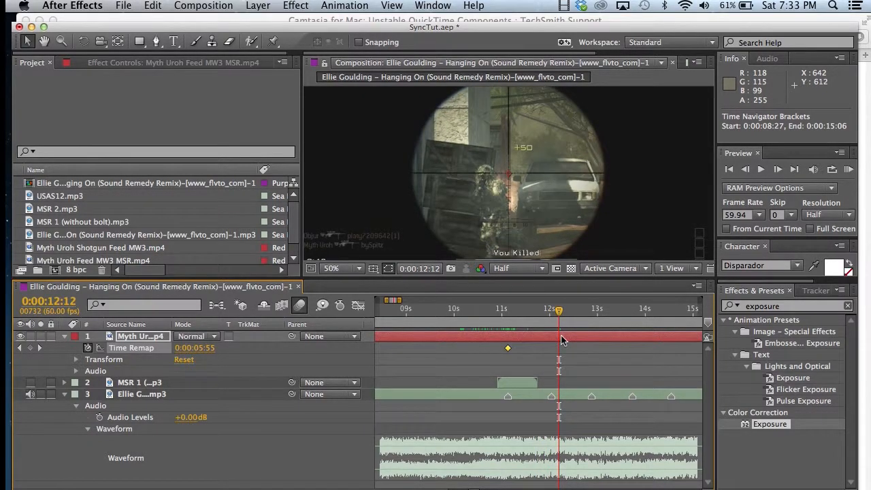
key(Page_Down)
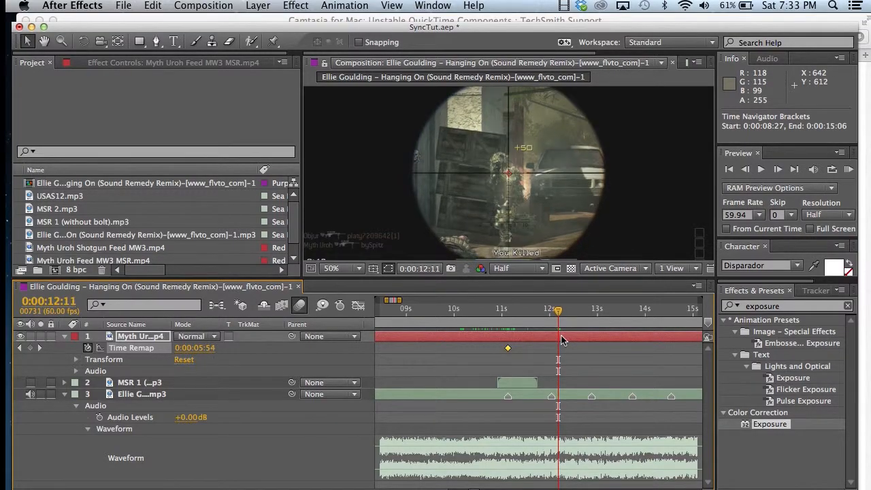
click(31, 348)
drag(559, 311, 644, 332)
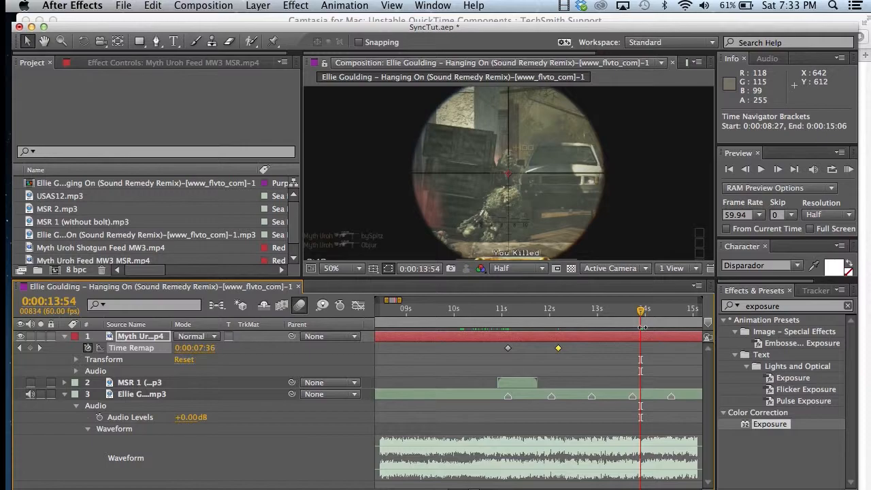
click(32, 349)
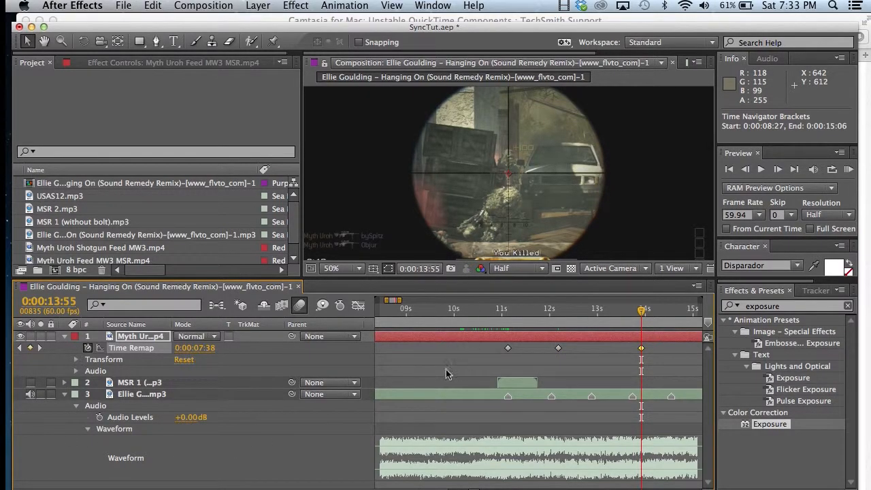
Step: Check the footage up to 0:00:15:00, then return the current time to 0:00:10:24 ahead of the shot keyframes
scroll(446, 375, right, 5)
drag(452, 312, 502, 331)
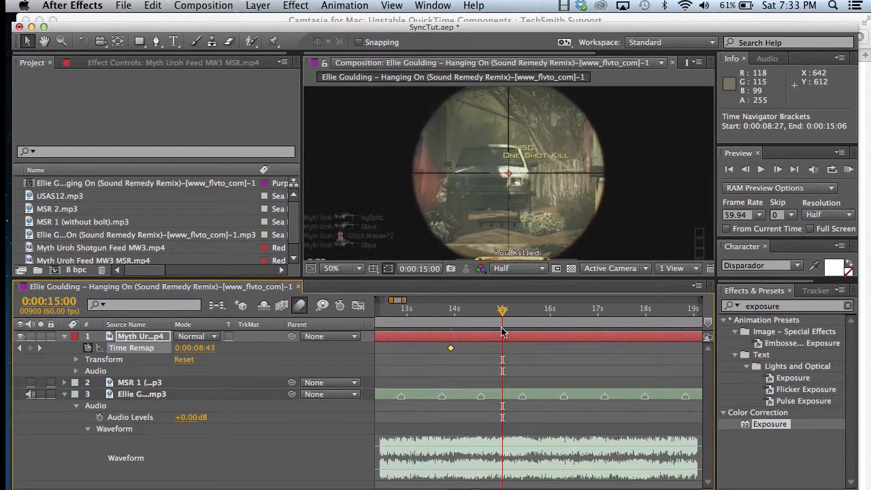
scroll(474, 367, left, 4)
scroll(497, 365, left, 1)
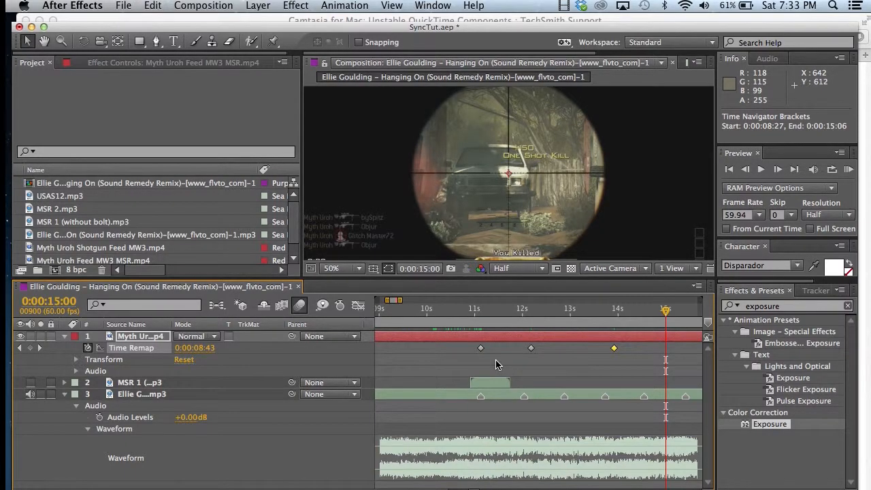
scroll(496, 361, left, 1)
scroll(495, 361, left, 1)
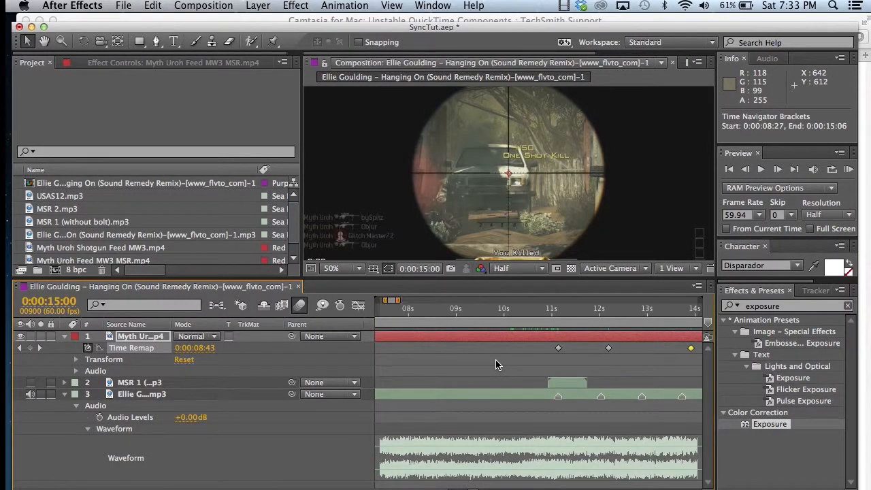
scroll(496, 365, right, 1)
drag(523, 313, 496, 315)
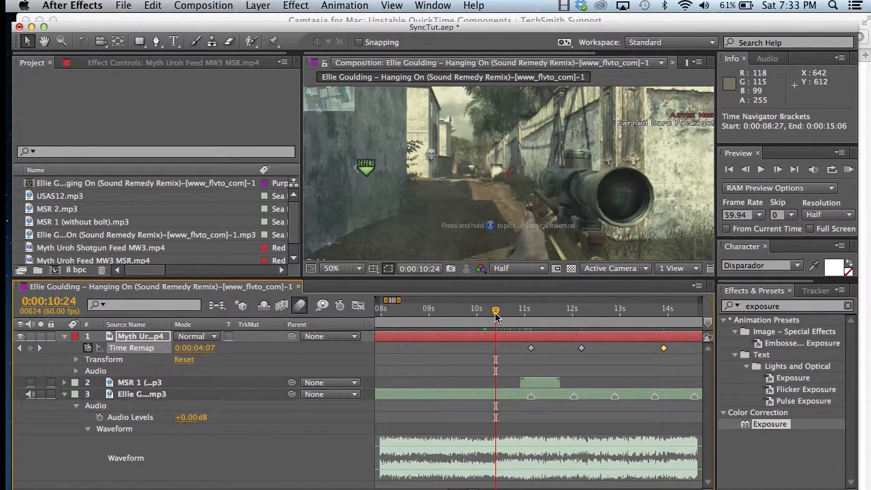
Step: Add Time Remap keyframes before and after the first shot, at 0:00:10:24, 0:00:11:22 and 0:00:11:25
click(28, 348)
drag(527, 315, 543, 314)
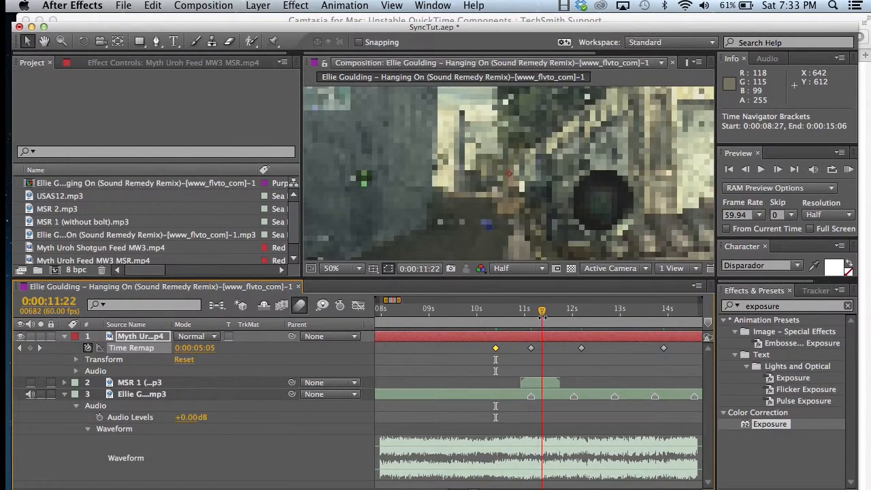
click(30, 348)
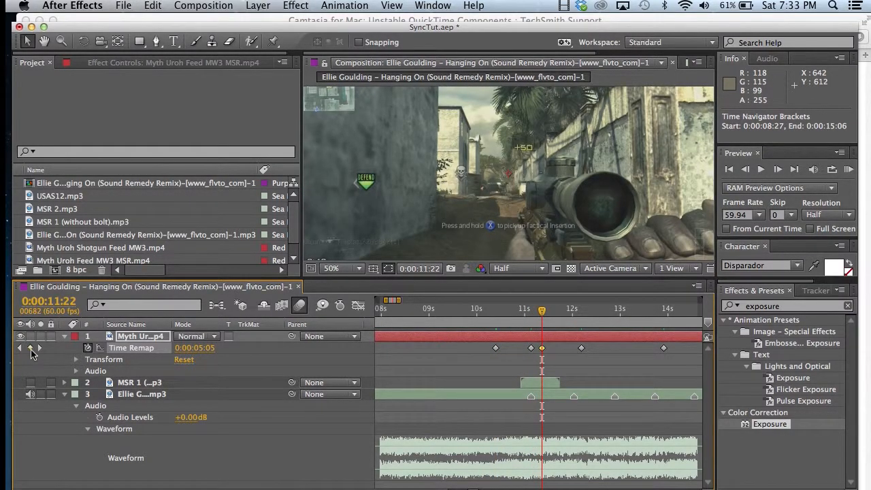
drag(566, 316, 545, 317)
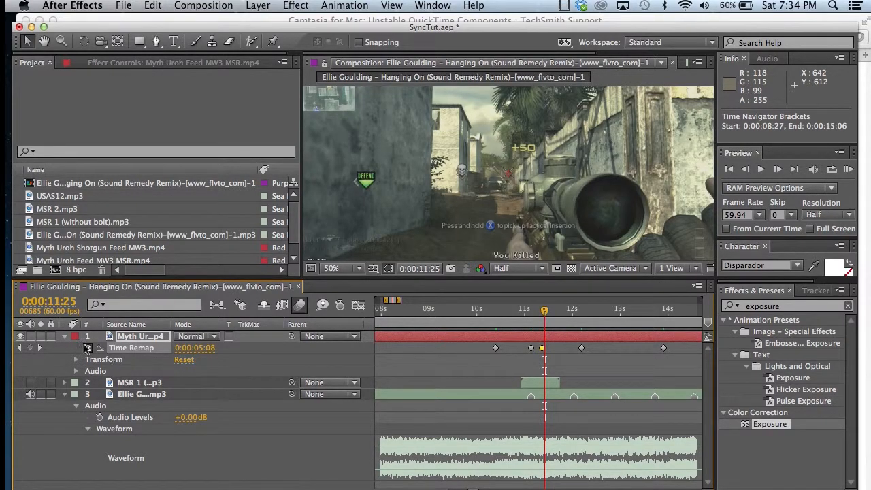
scroll(511, 384, right, 3)
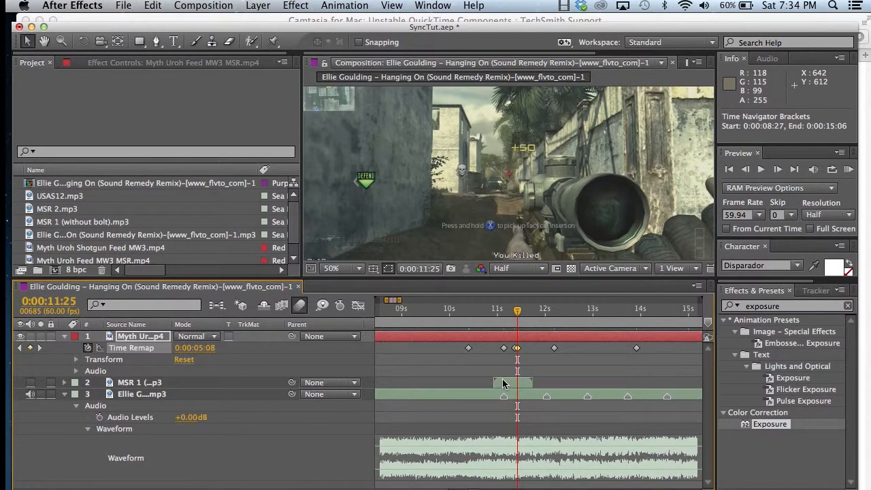
Step: Add two Time Remap keyframes after the second shot, at 0:00:12:24 and 0:00:12:29
click(517, 312)
drag(518, 312, 538, 315)
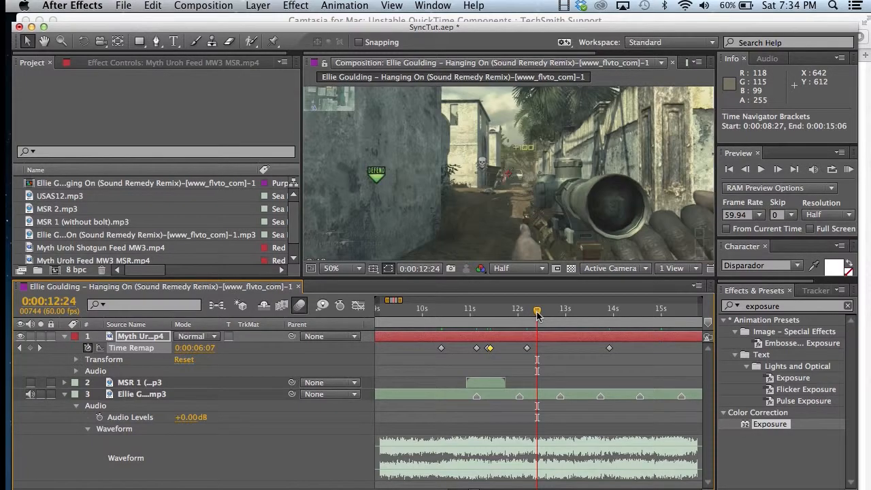
click(30, 348)
drag(538, 315, 542, 315)
click(29, 349)
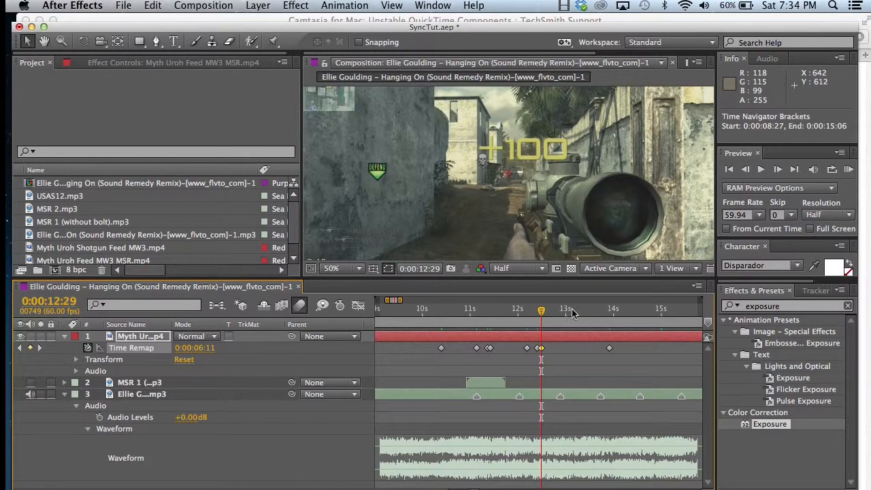
Step: Add a Time Remap keyframe after the third shot, at 0:00:14:09
drag(596, 317, 621, 315)
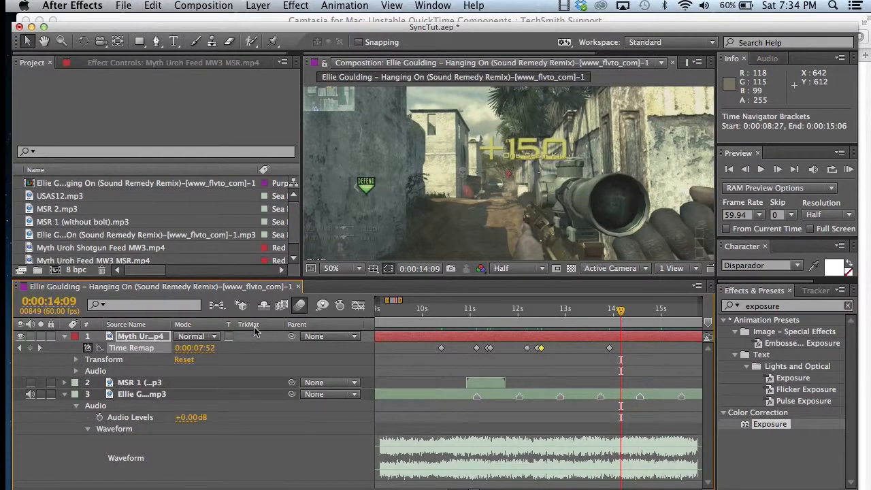
click(32, 348)
Step: Start the work area at 0:00:10:12 and move the current time to the first shot's keyframe at 0:00:11:08
scroll(418, 317, left, 5)
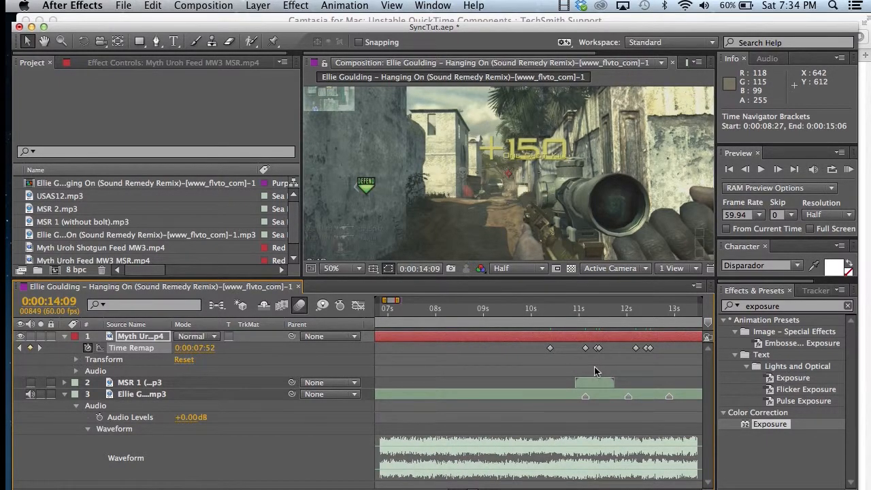
scroll(595, 371, right, 1)
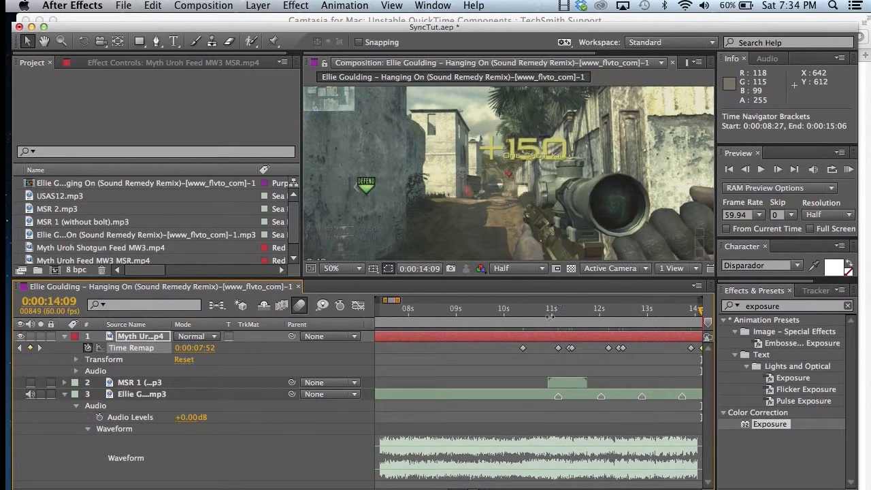
click(513, 312)
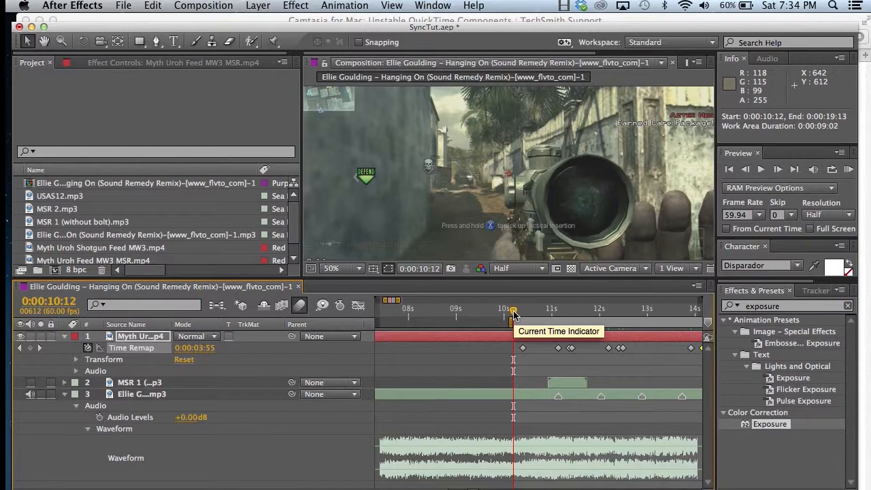
key(KP_Decimal)
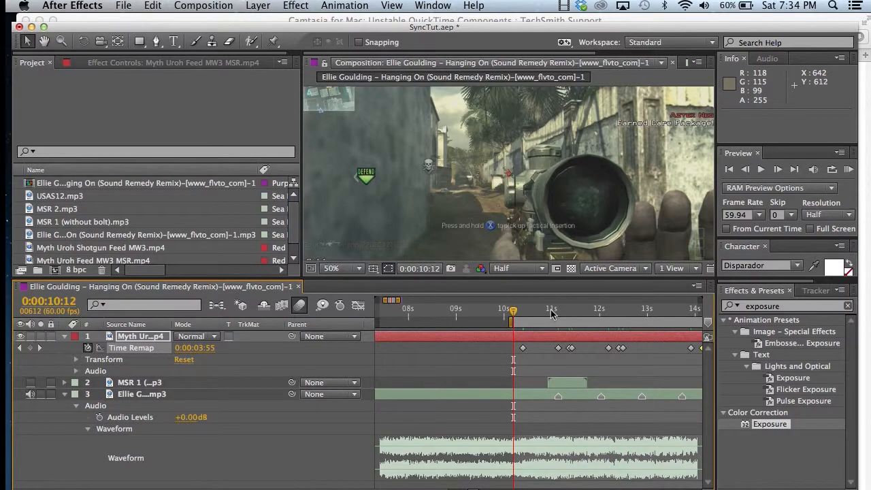
drag(553, 312, 560, 313)
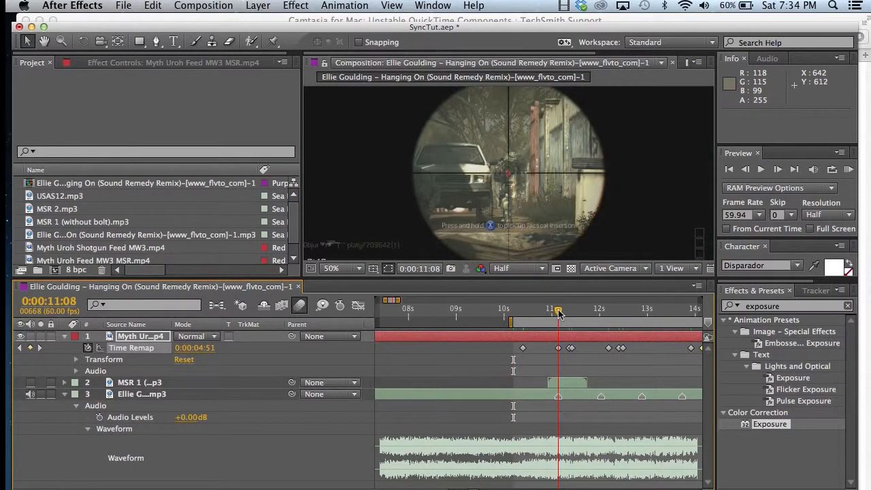
Step: Trim 0:00:01:55 off the gameplay clip's start, sliding the clip 0:00:02:08 later for the trim and back again
drag(386, 303, 387, 299)
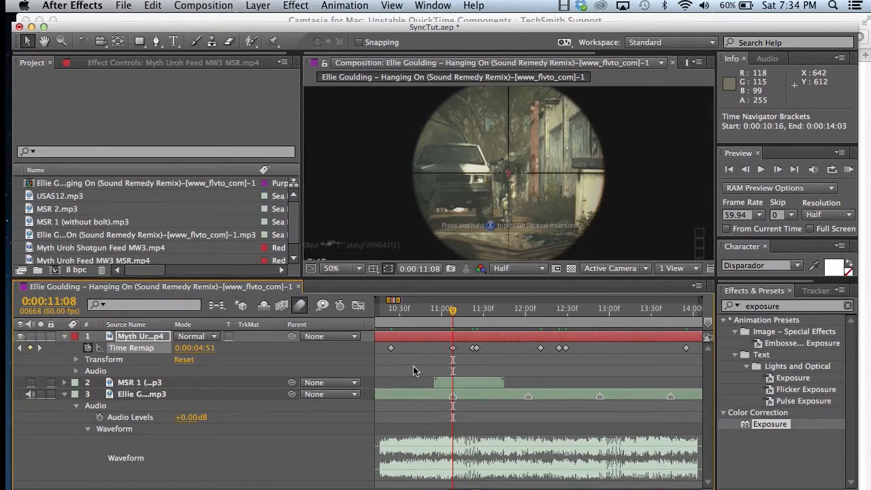
click(420, 340)
drag(421, 341, 602, 350)
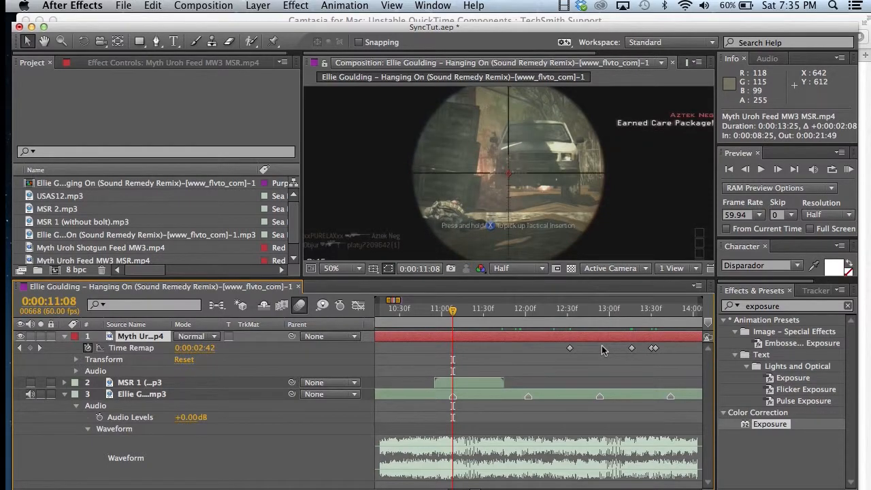
drag(390, 300, 382, 300)
scroll(565, 358, right, 3)
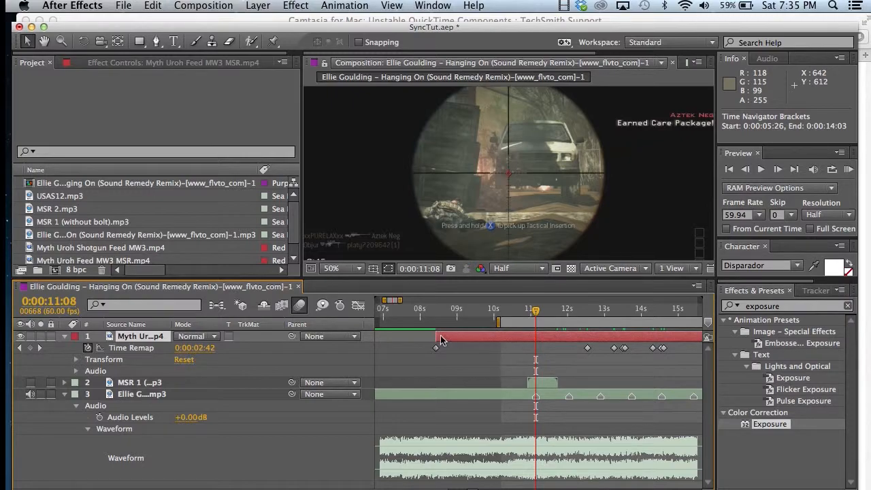
drag(434, 337, 506, 337)
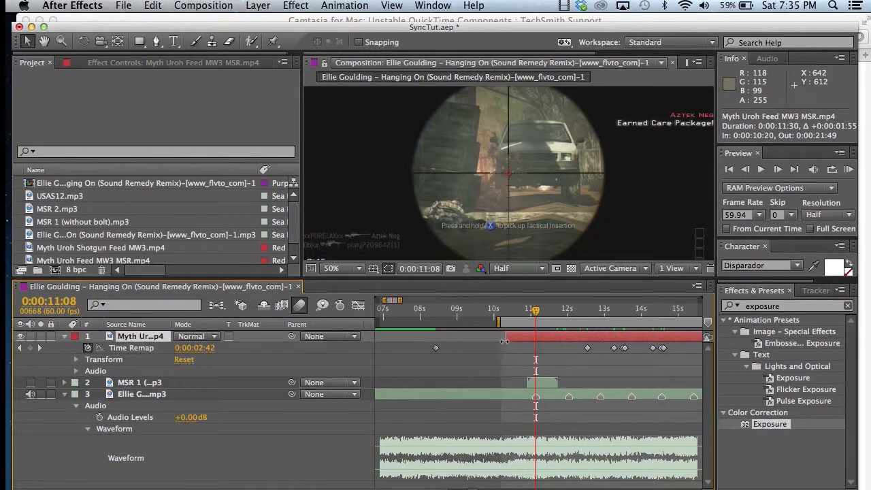
drag(574, 337, 497, 343)
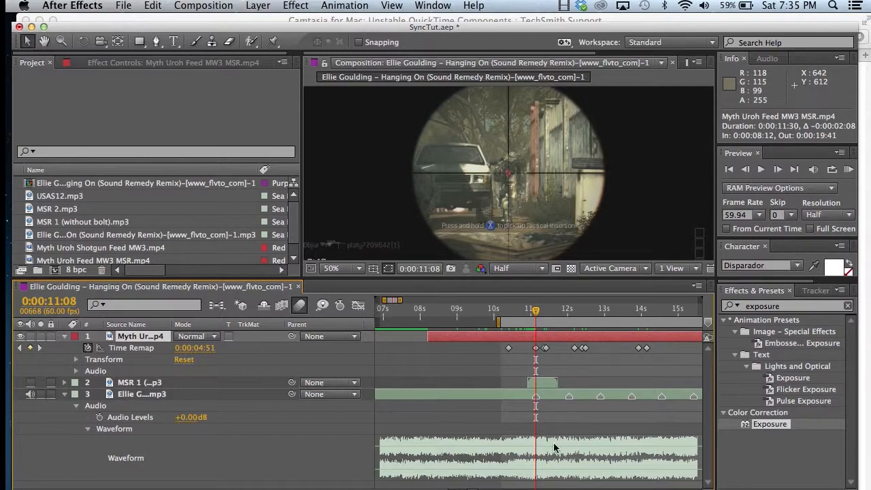
Step: Move the second shot's Time Remap keyframe onto the beat marker at 0:00:12:02 and check the adjacent frame
drag(385, 300, 397, 301)
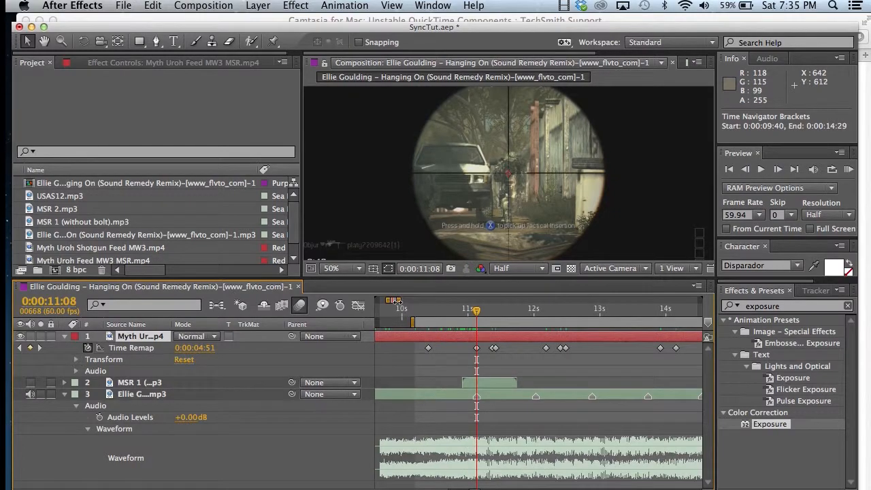
click(40, 348)
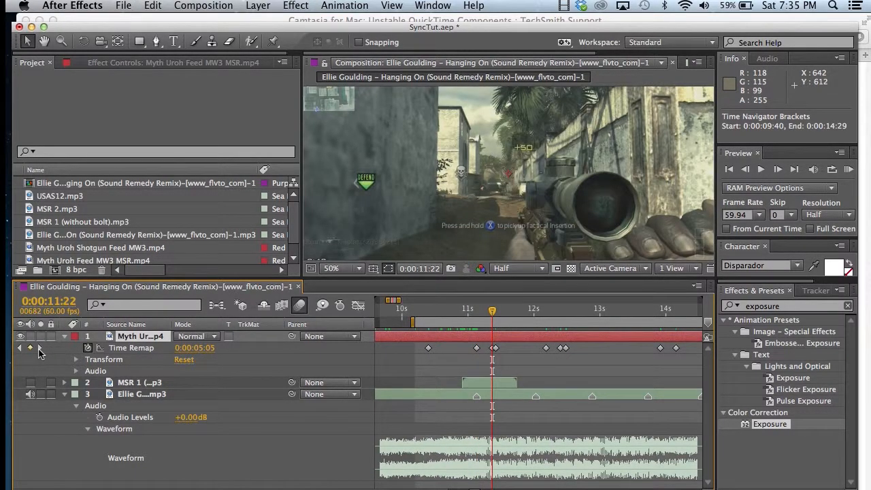
click(39, 348)
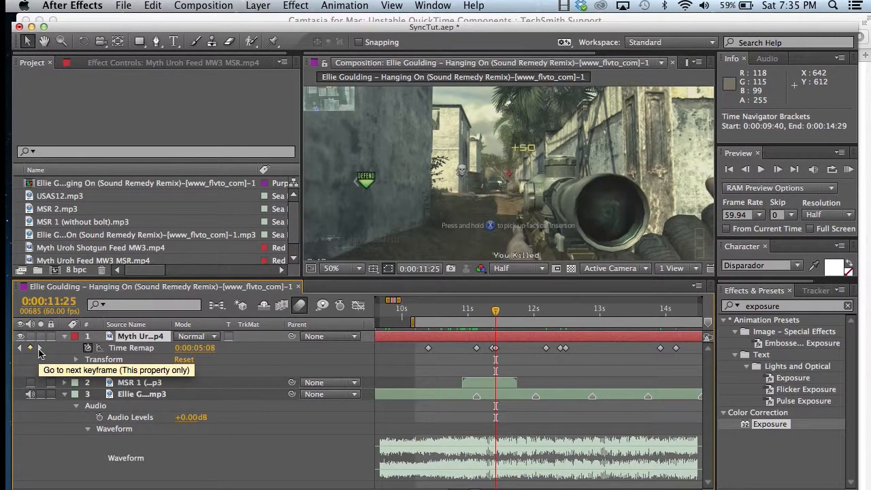
click(39, 348)
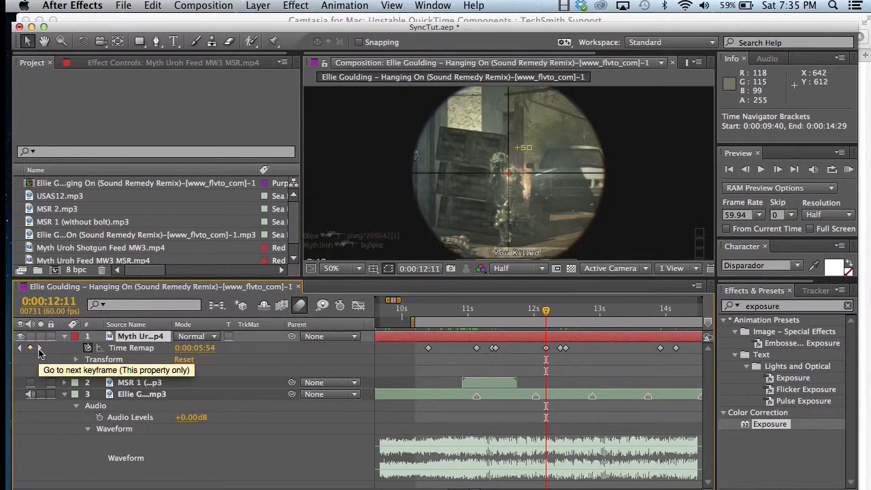
click(536, 311)
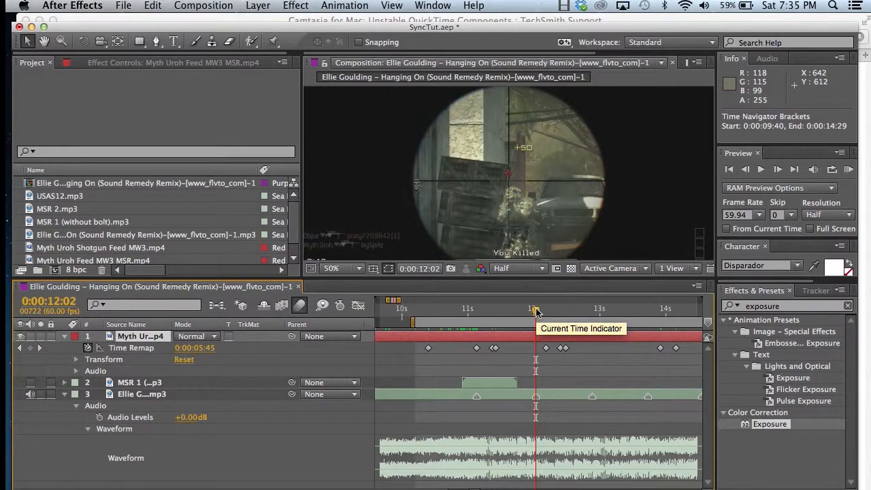
drag(549, 355, 542, 354)
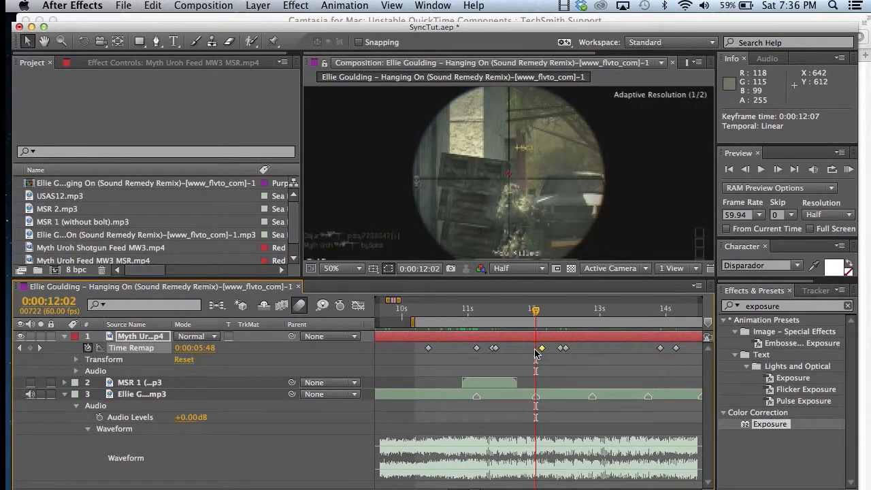
drag(543, 354, 537, 354)
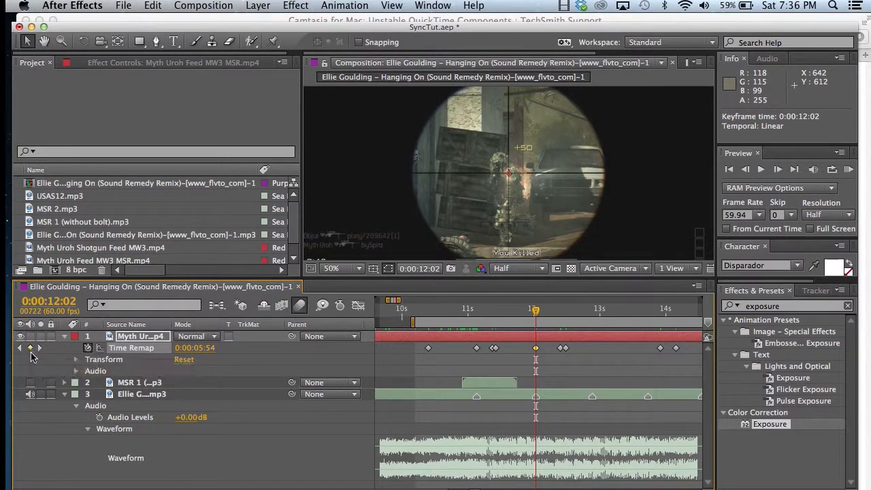
key(Page_Up)
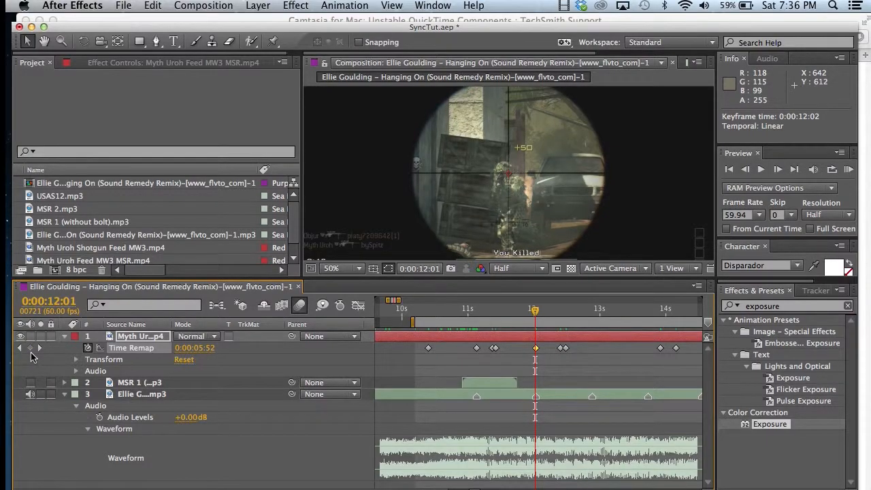
key(Page_Down)
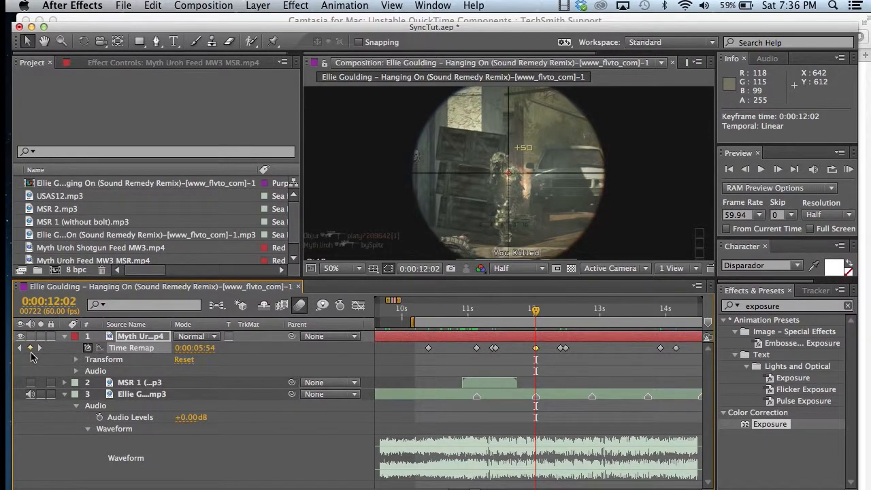
Step: Move the third shot's Time Remap keyframe onto the beat marker at 0:00:12:53
scroll(33, 348, left, 1)
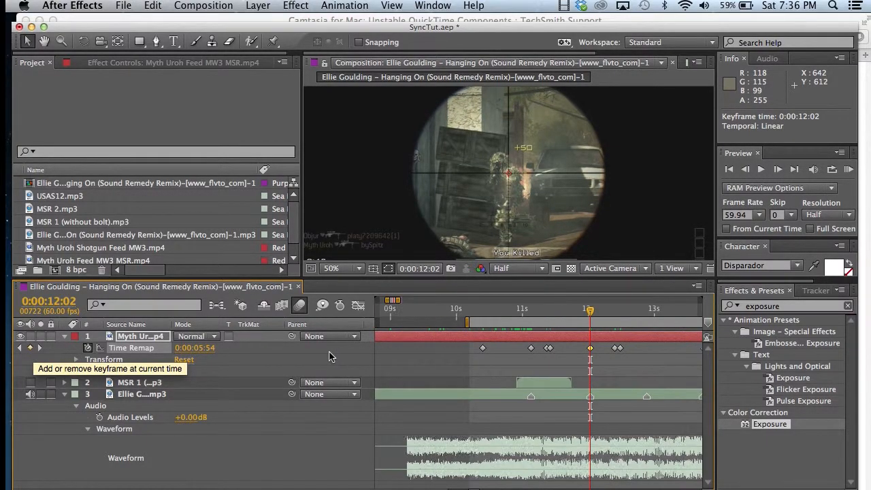
scroll(508, 361, right, 3)
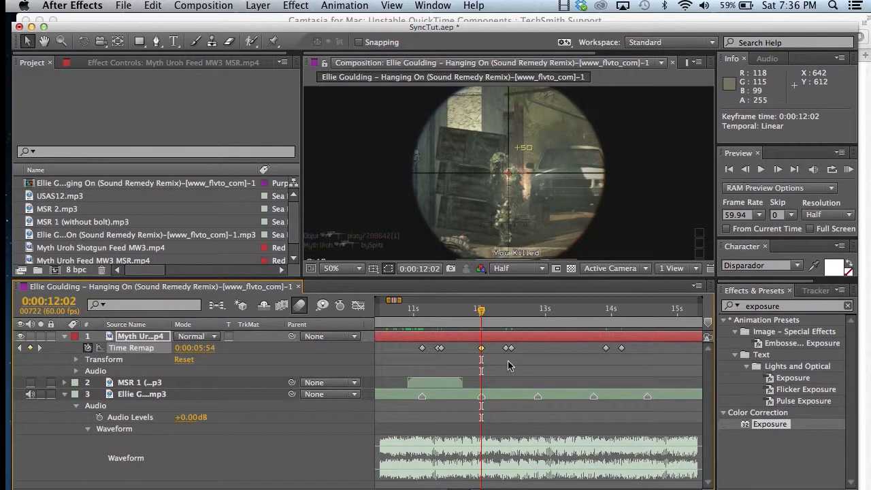
click(40, 348)
click(40, 348)
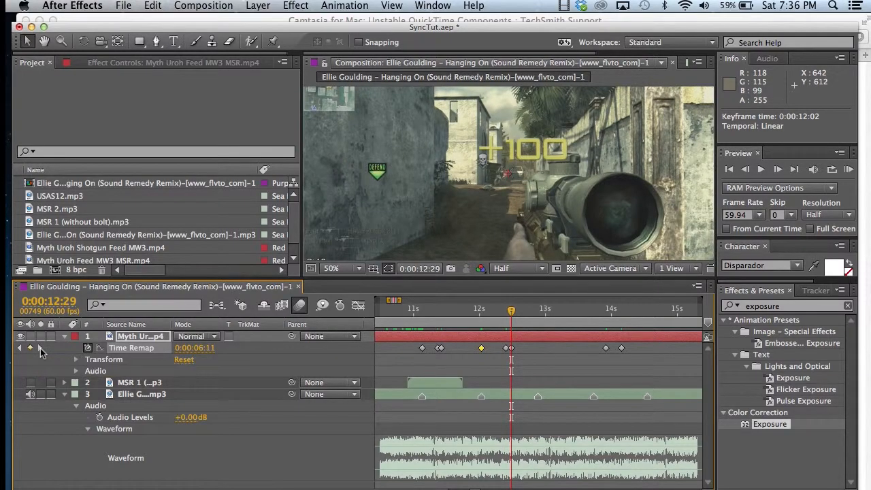
click(40, 348)
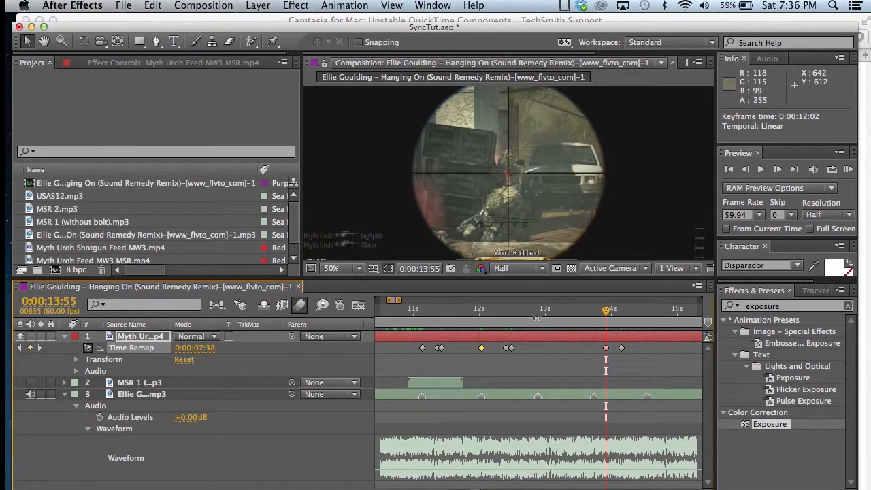
drag(543, 313, 538, 314)
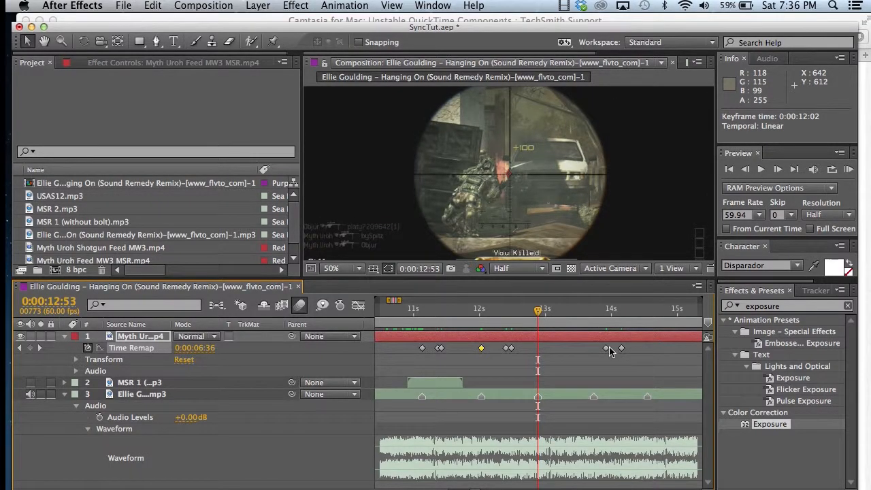
drag(607, 349, 540, 355)
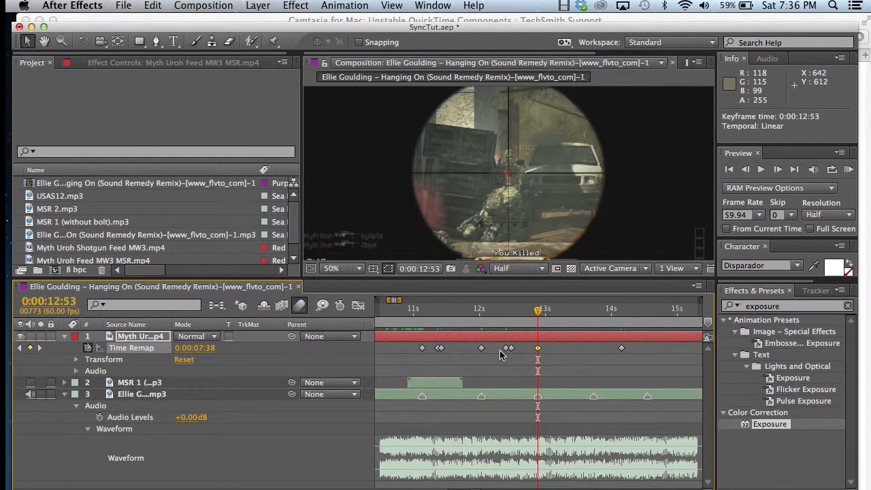
Step: Move the Time Remap keyframes before and after the first shot to 0:00:11:03 and 0:00:11:14
scroll(500, 354, left, 3)
scroll(501, 355, left, 3)
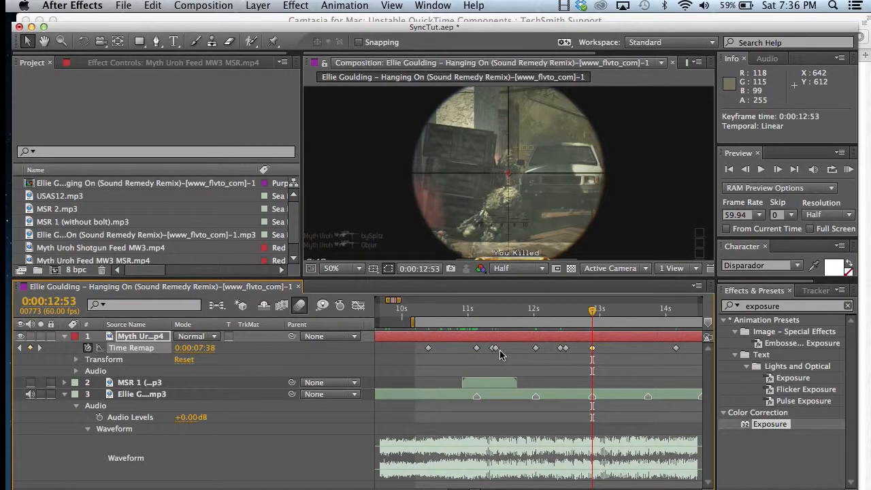
click(428, 349)
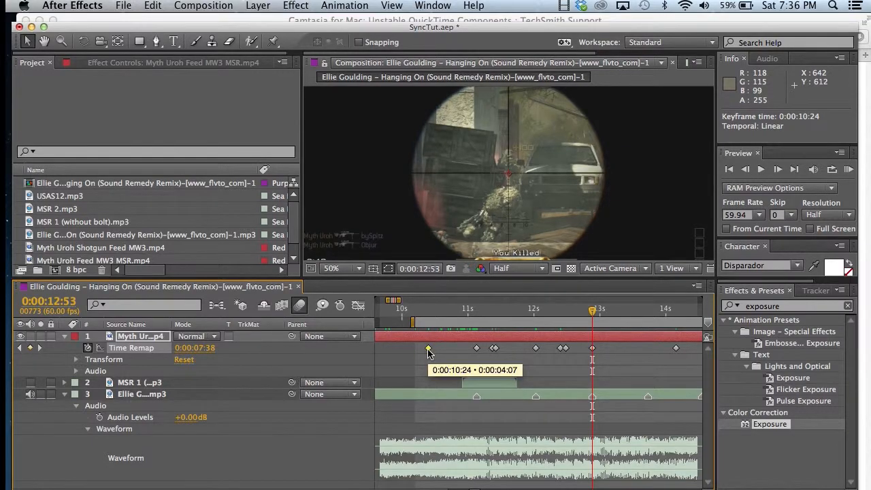
click(430, 311)
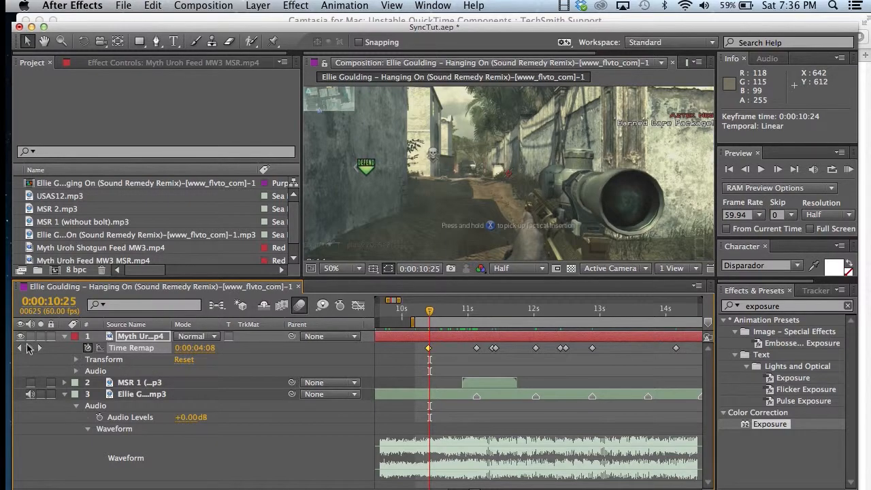
click(20, 348)
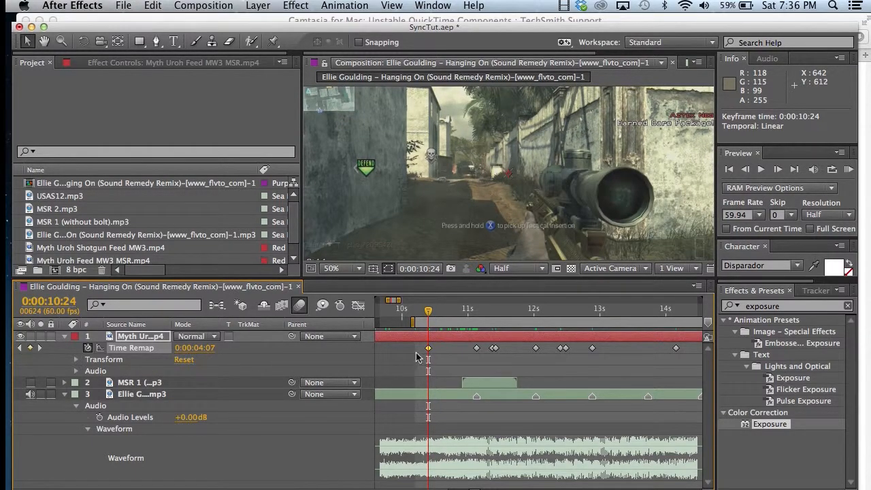
drag(428, 351, 472, 359)
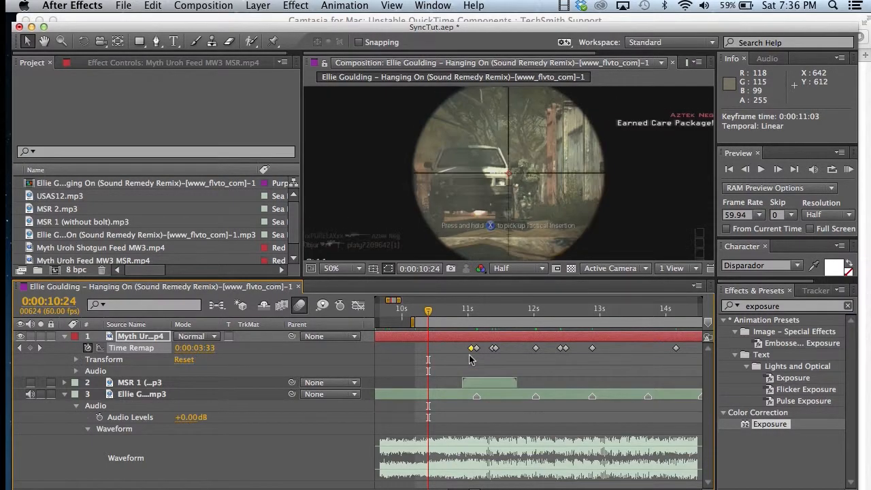
click(39, 348)
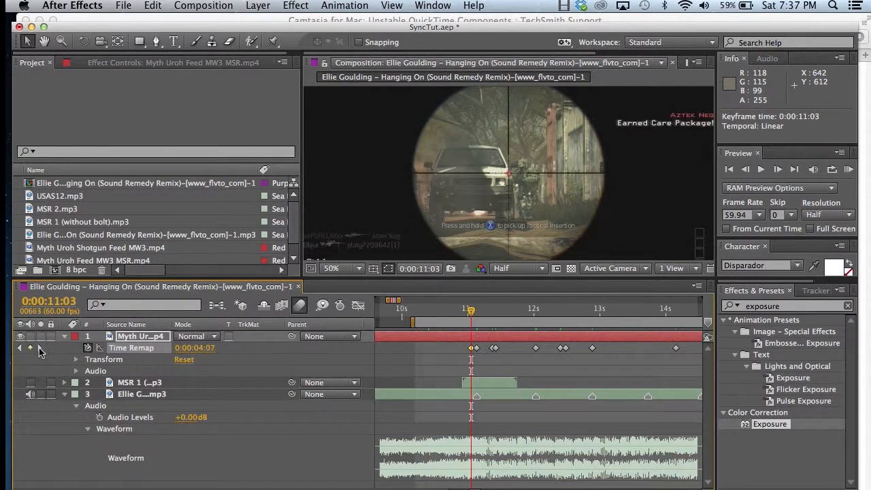
click(39, 348)
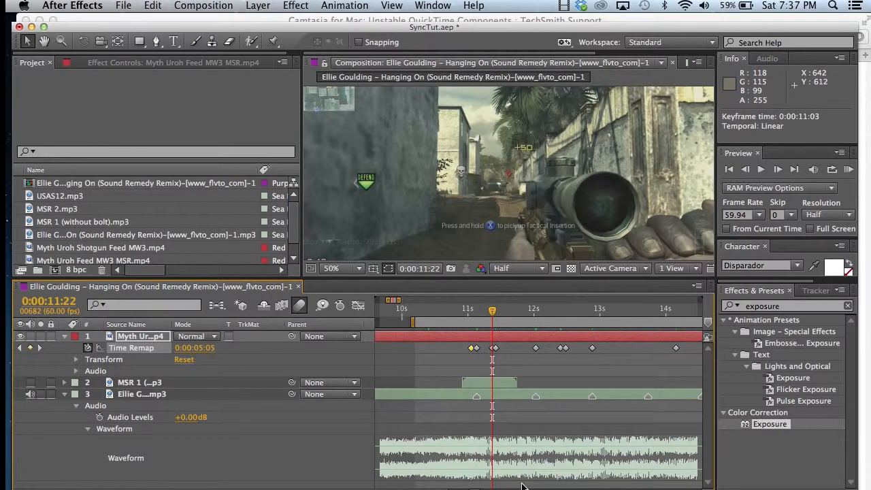
drag(494, 349, 484, 349)
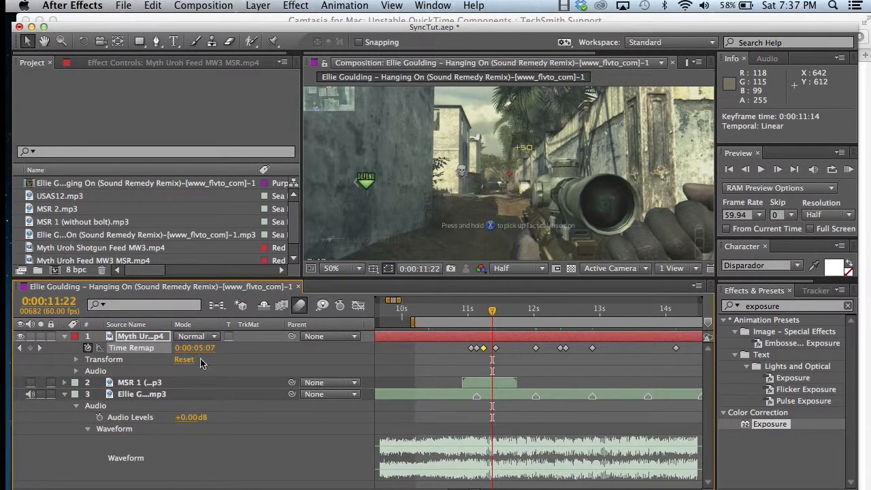
Step: Move the Time Remap keyframes before and after the second shot to 0:00:11:56 and 0:00:12:07
click(40, 348)
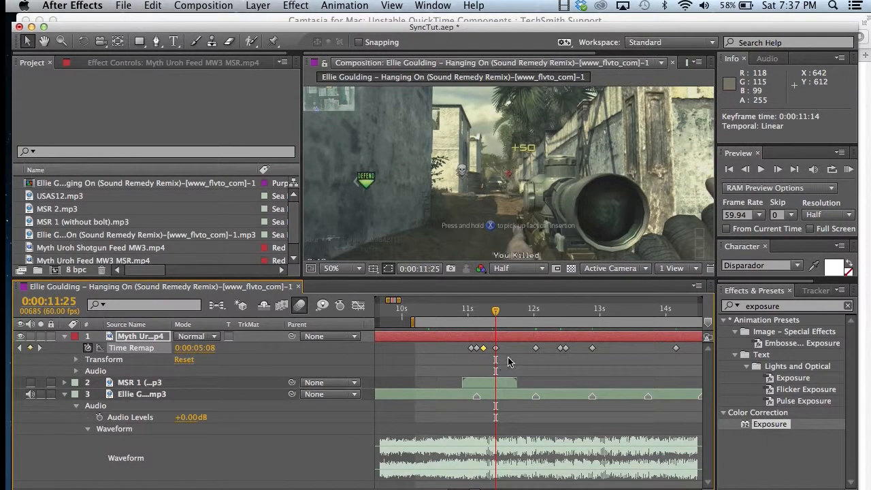
drag(496, 352, 533, 355)
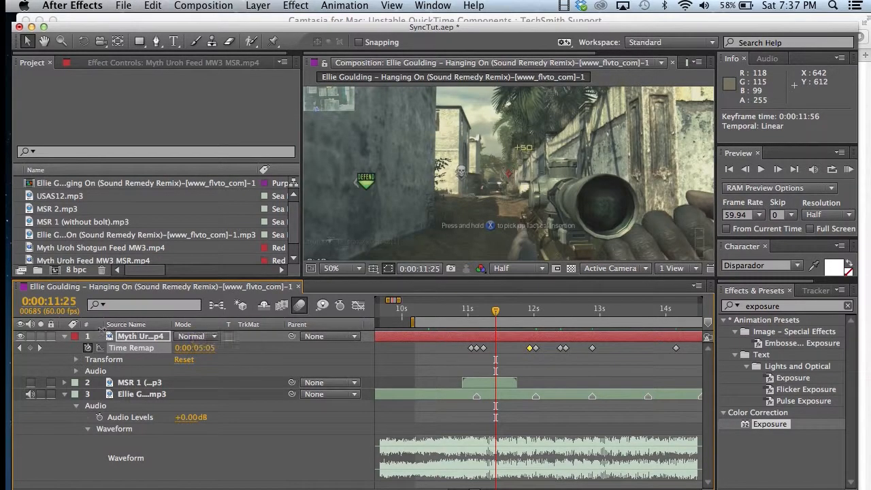
click(41, 348)
click(40, 348)
click(40, 348)
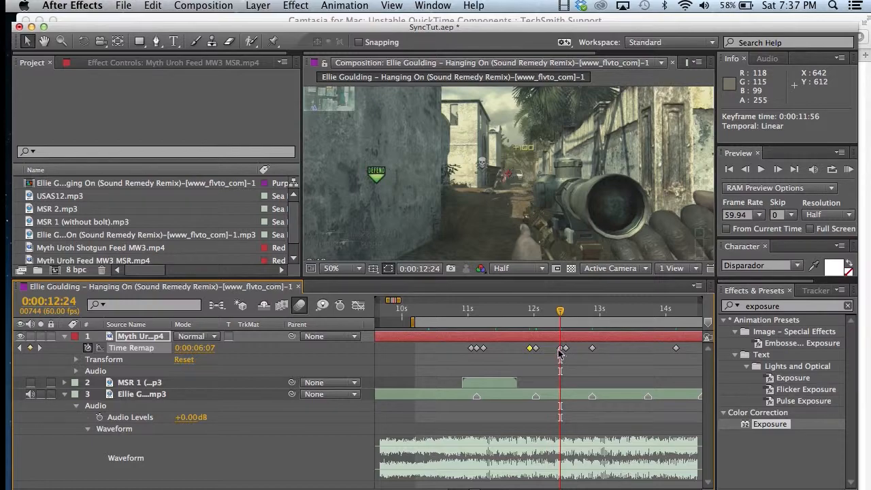
drag(560, 352, 541, 354)
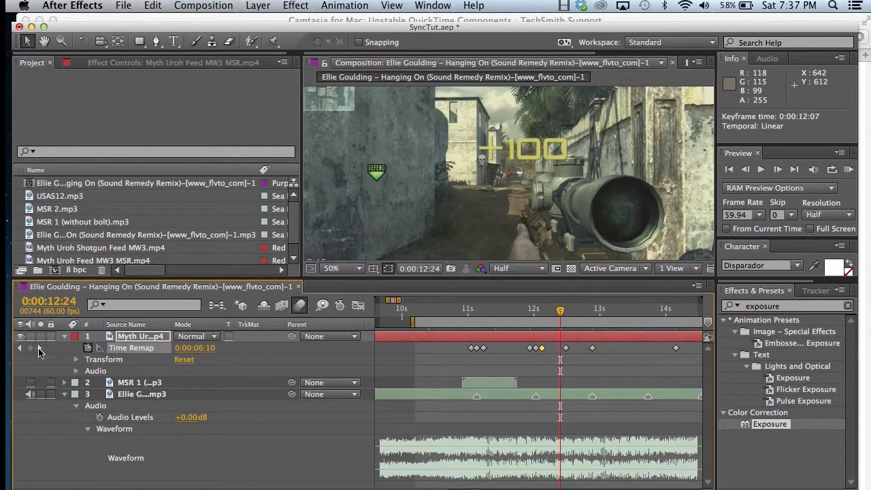
Step: Move the Time Remap keyframes before and after the third shot to 0:00:12:46 and 0:00:12:59
click(39, 349)
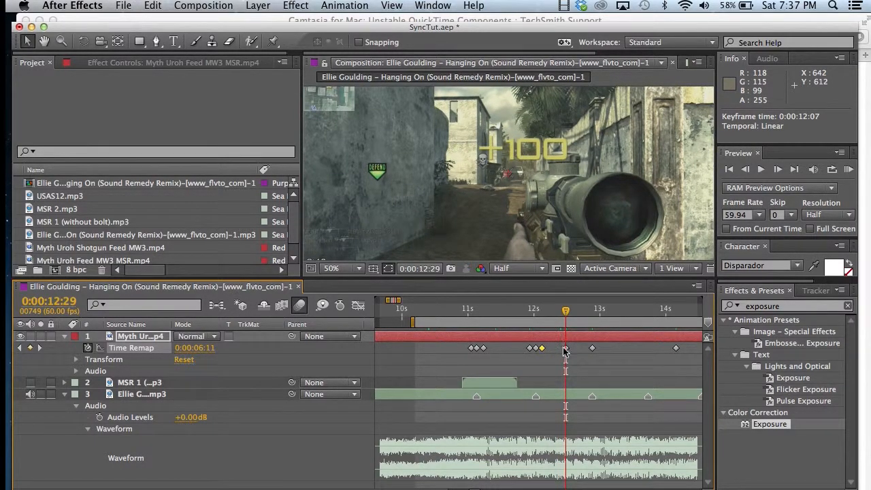
drag(566, 350, 585, 358)
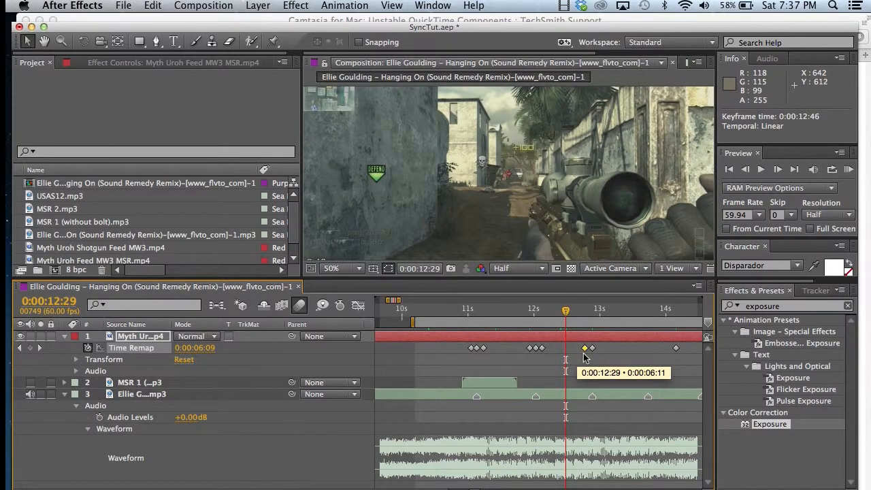
click(39, 348)
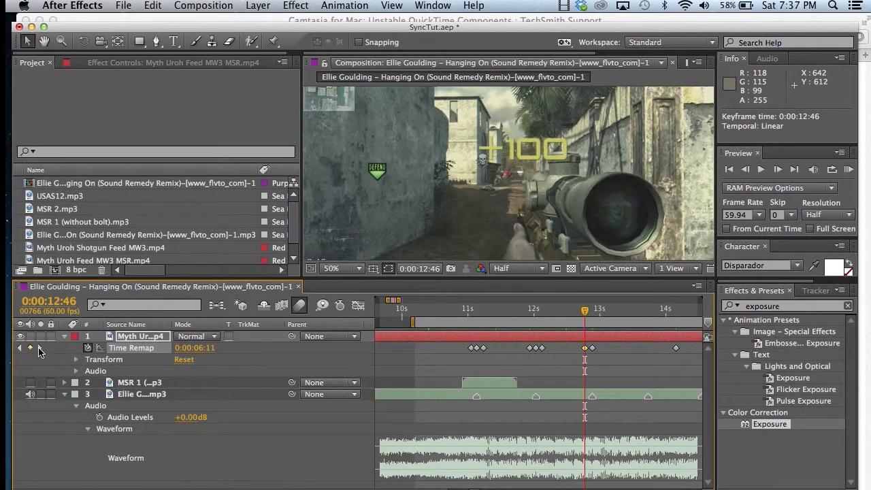
click(39, 349)
click(39, 349)
drag(676, 348, 599, 352)
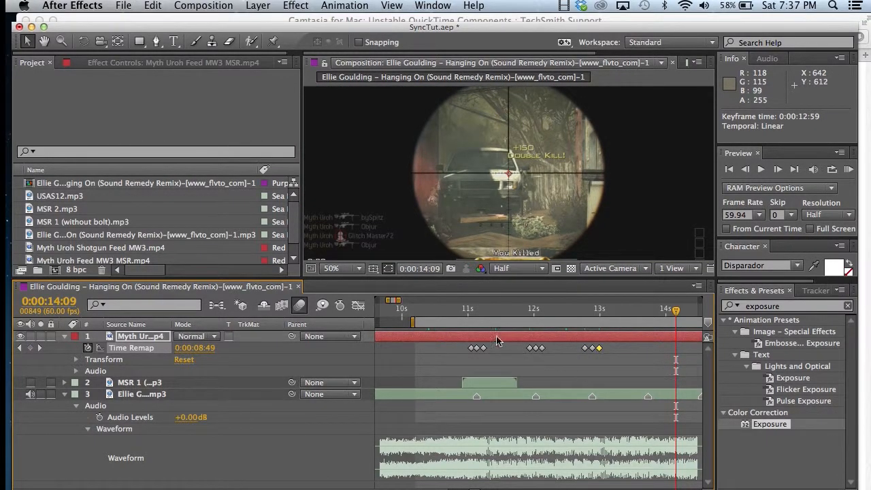
Step: Scrub through the remapped shots and split the gameplay layer at 0:00:11:05, just before the first shot
drag(468, 311, 558, 334)
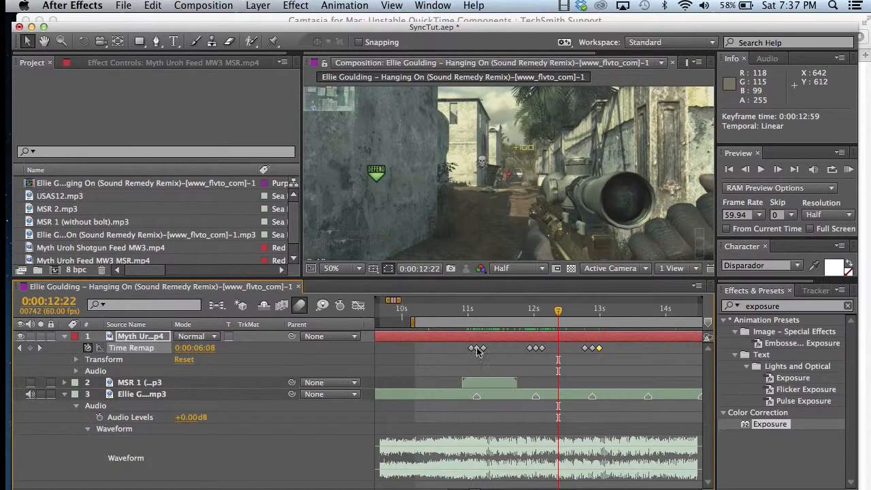
mouse_move(478, 351)
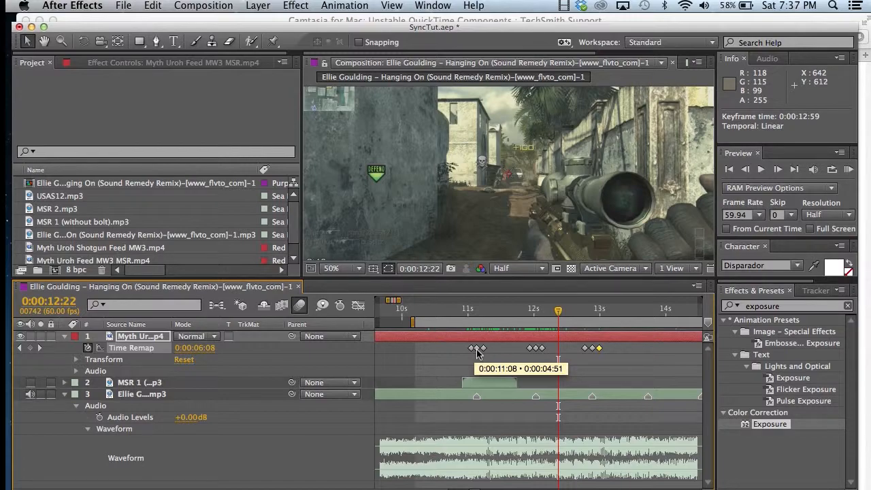
click(472, 311)
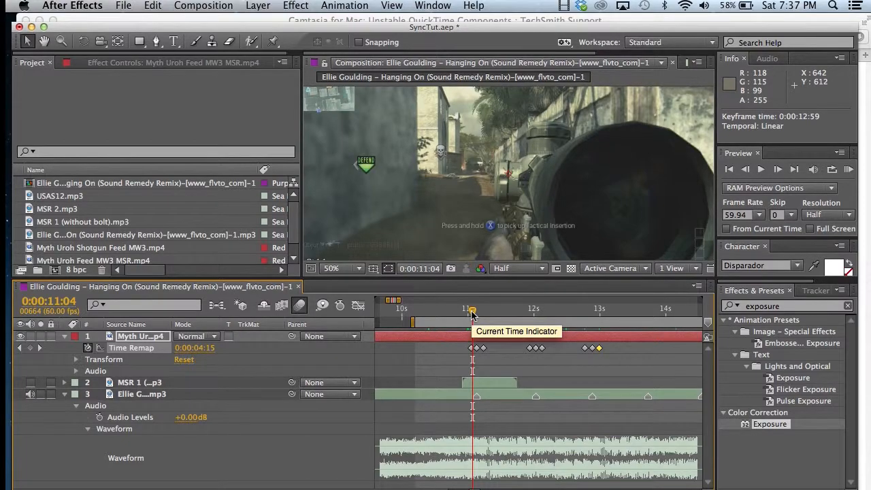
drag(472, 314, 474, 314)
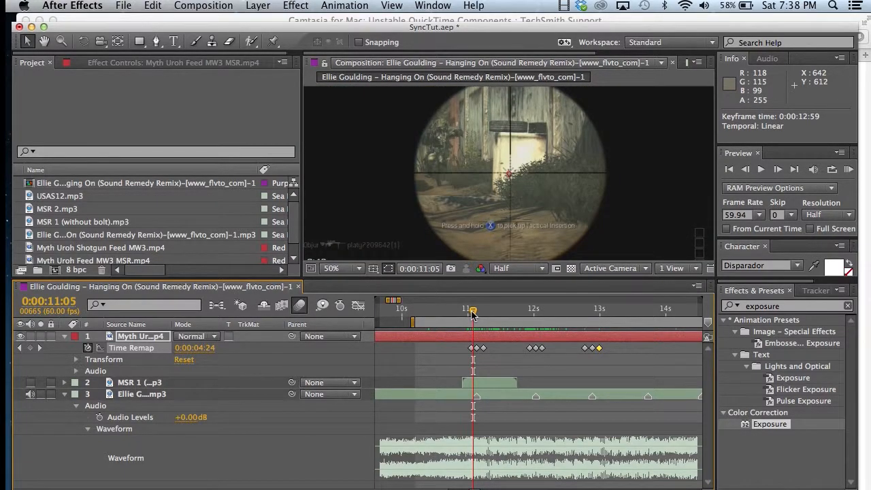
click(142, 337)
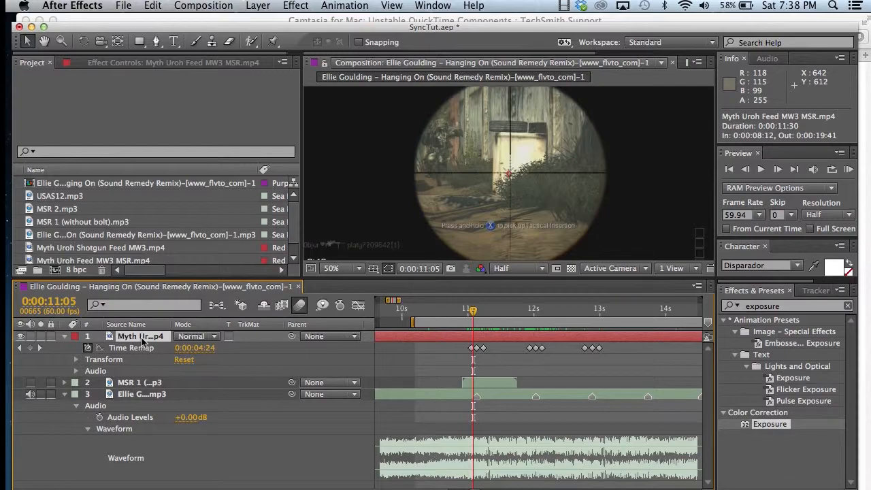
key(super+shift+d)
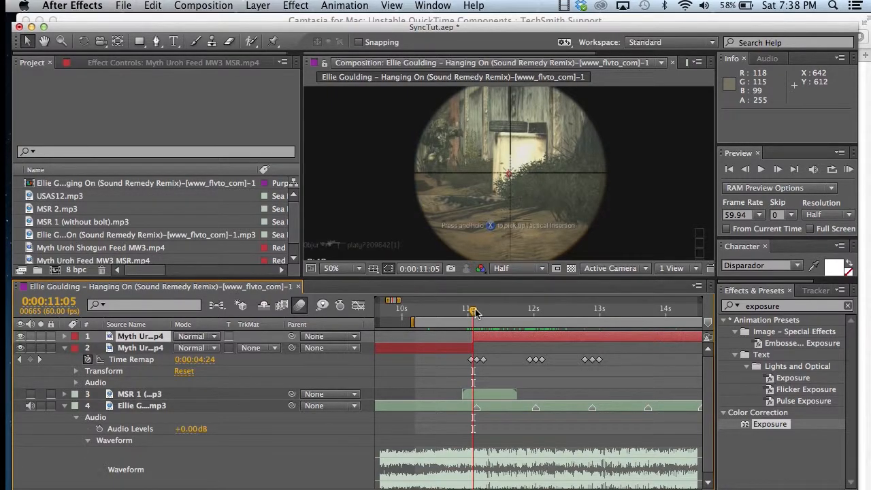
Step: Split the gameplay layer again at 0:00:11:10 and delete the short piece between the two cuts
drag(477, 312, 482, 315)
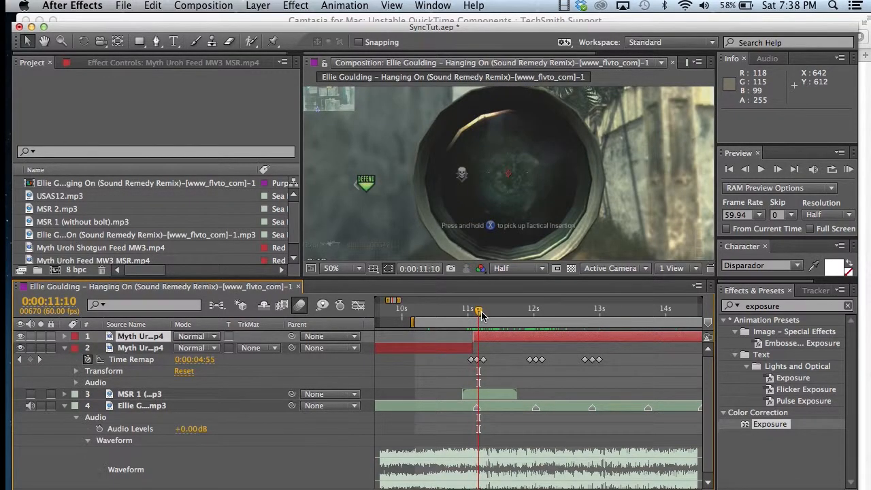
key(Page_Up)
key(Page_Down)
key(super+shift+d)
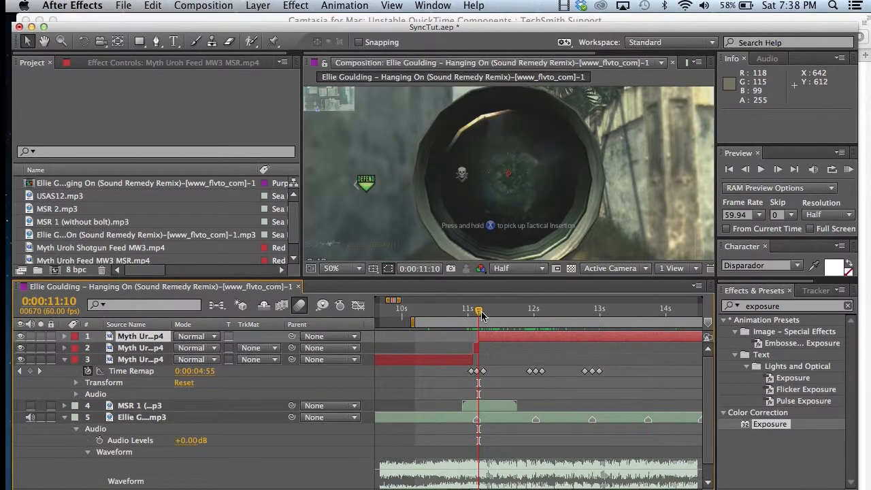
click(146, 349)
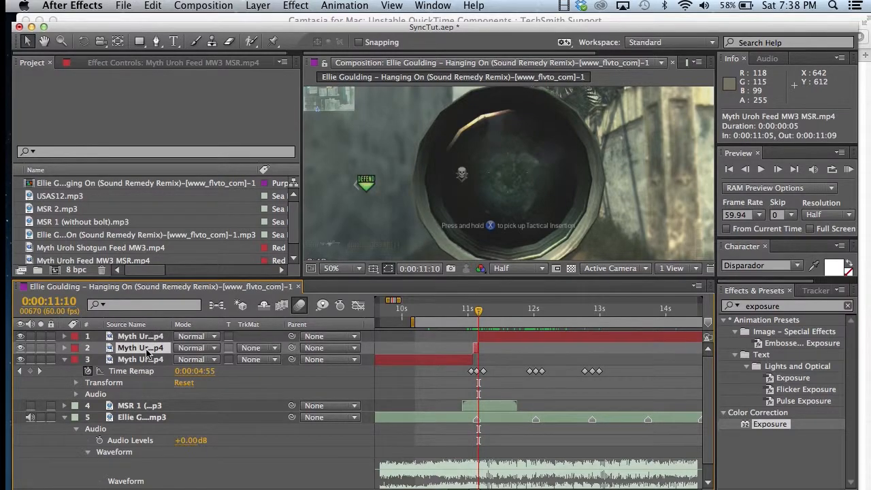
key(Delete)
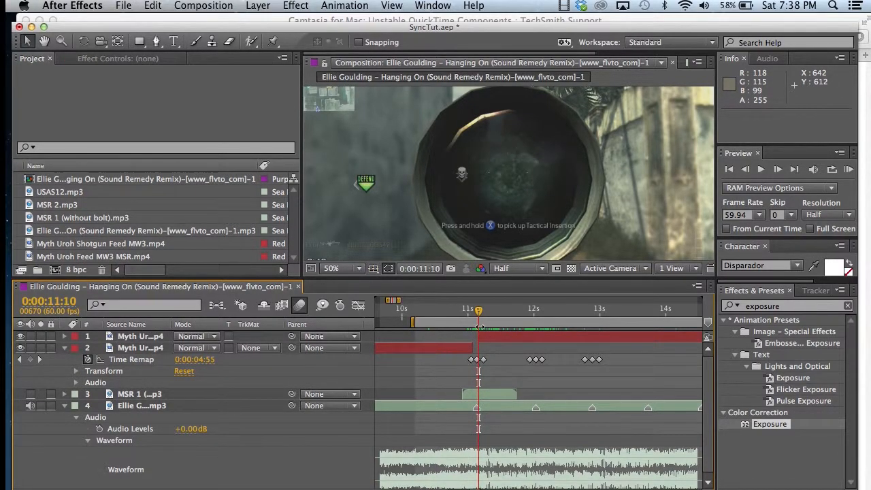
Step: Close the gap by extending both gameplay pieces to meet at the first shot's keyframe at 0:00:11:08
click(19, 360)
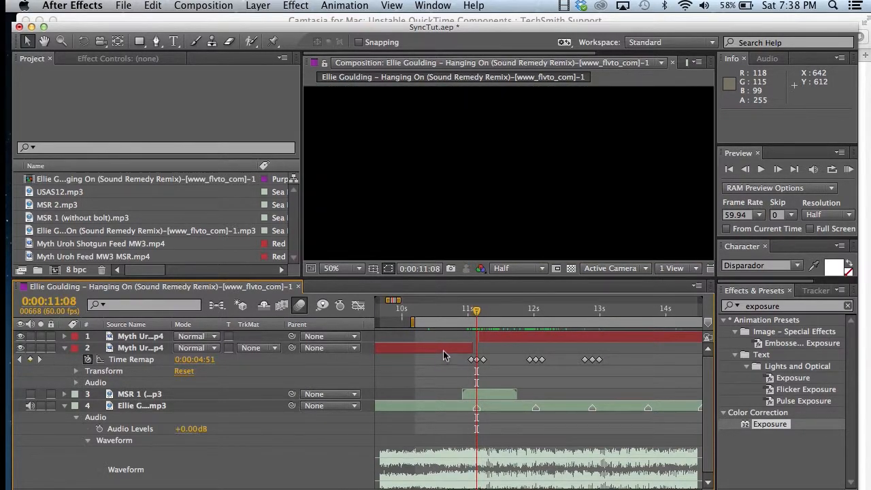
click(444, 350)
drag(444, 350, 479, 340)
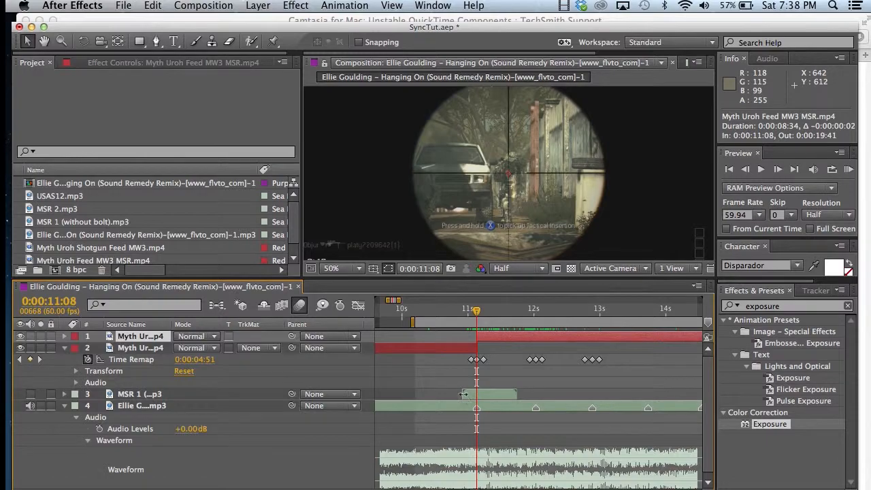
mouse_move(477, 311)
mouse_down()
mouse_move(469, 311)
mouse_move(492, 317)
mouse_up()
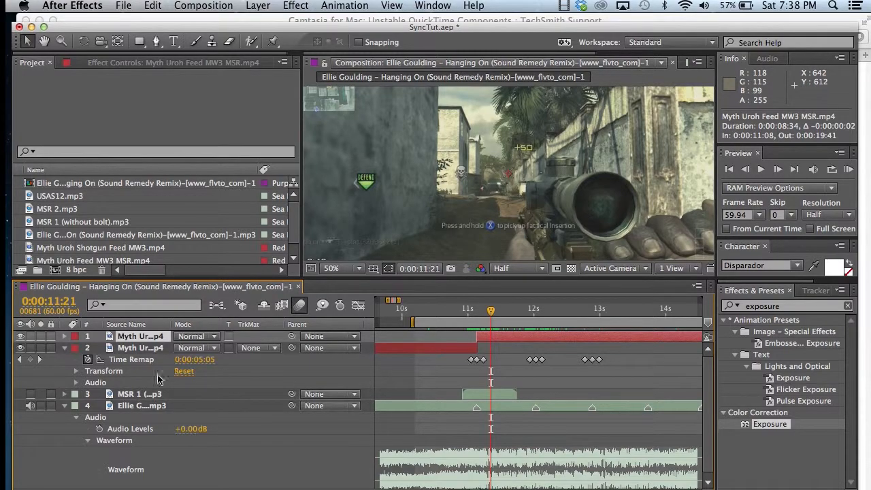
Step: Undo the gap closing, the deletion of the short piece and the second and first layer splits
key(super+z)
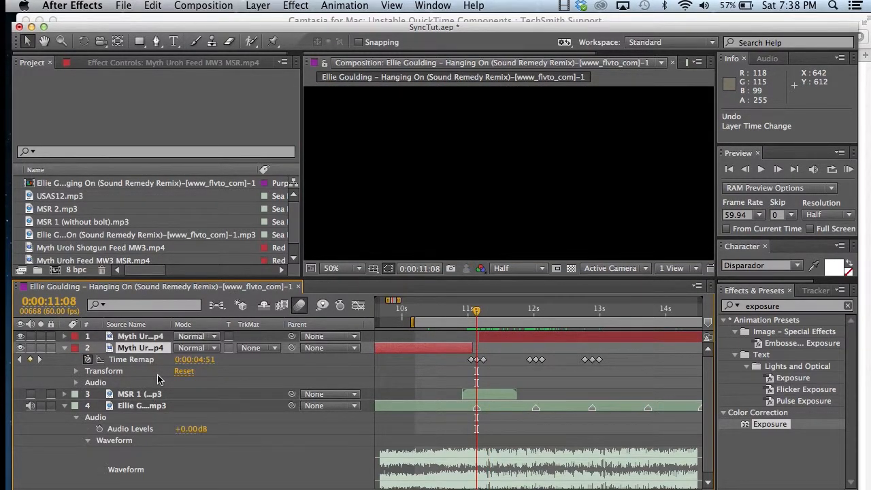
key(super+z)
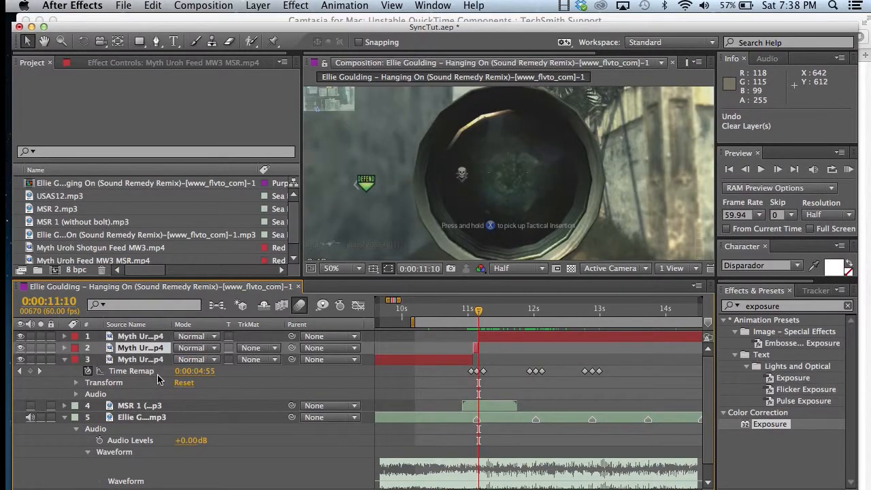
key(super+z)
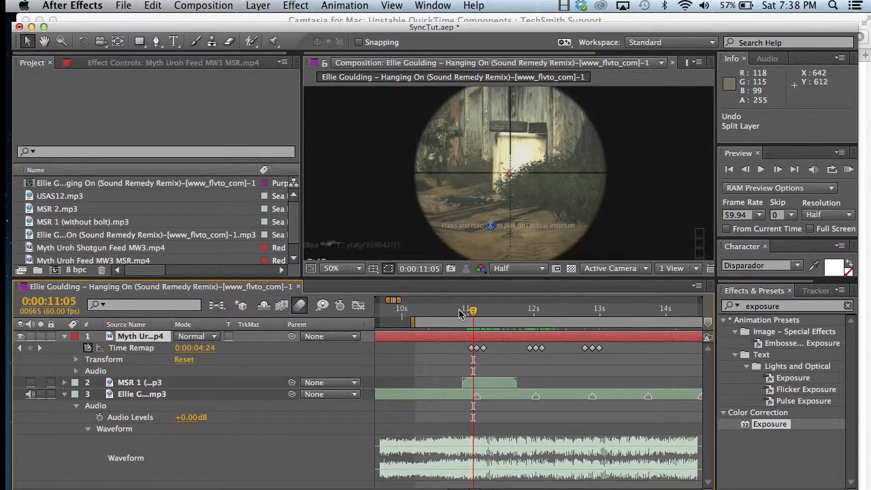
Step: Set the work area to start at 0:00:10:32 and end at 0:00:13:36 around the three shots
drag(412, 322, 434, 322)
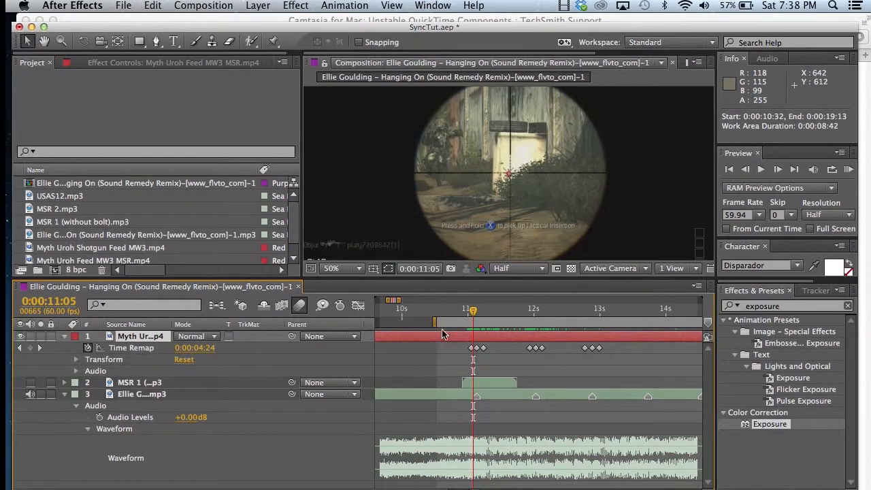
click(640, 308)
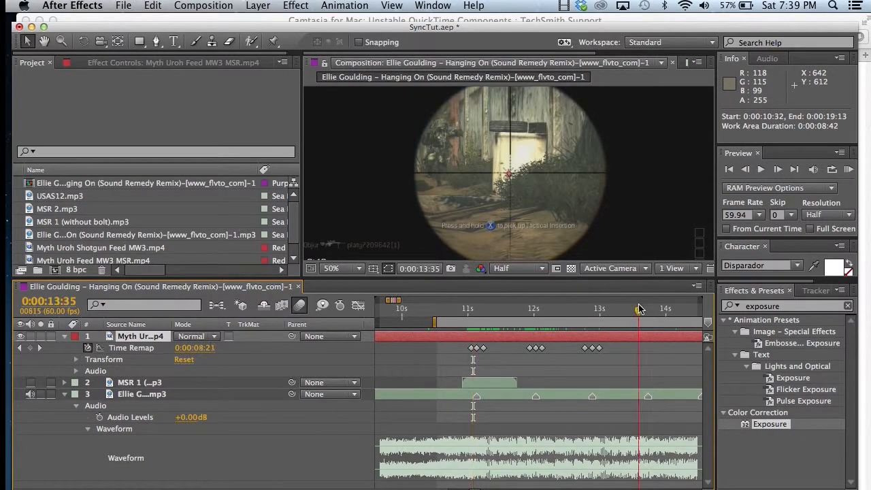
key(n)
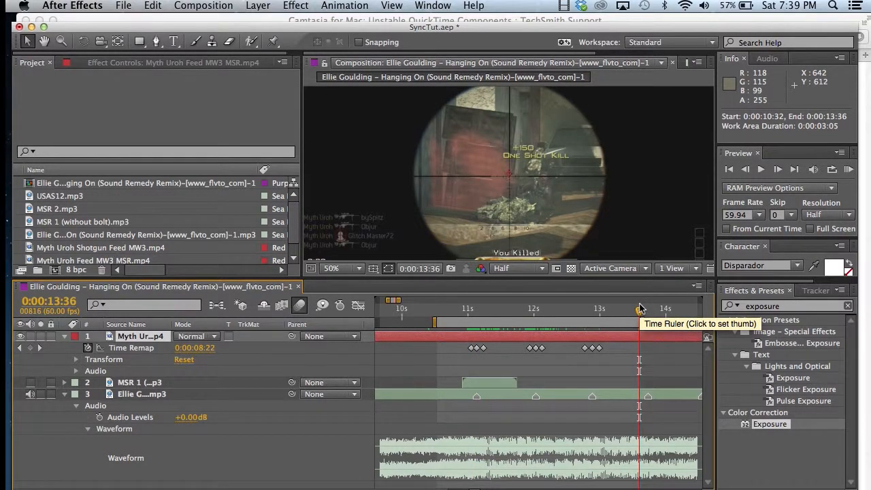
Step: RAM-preview the work area containing the three synced shots
click(848, 173)
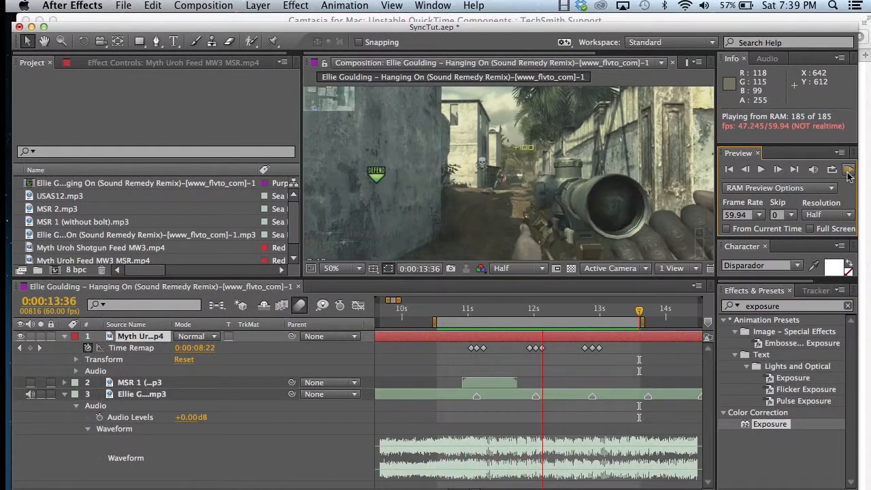
click(849, 175)
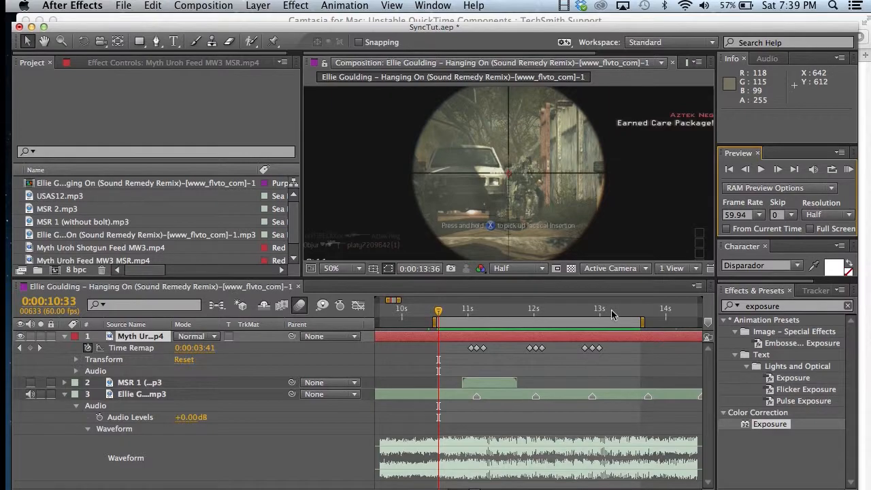
Step: Add a Time Remap keyframe at 0:00:13:07, move it to 0:00:14:01 and preview the slowed section
drag(607, 312, 607, 312)
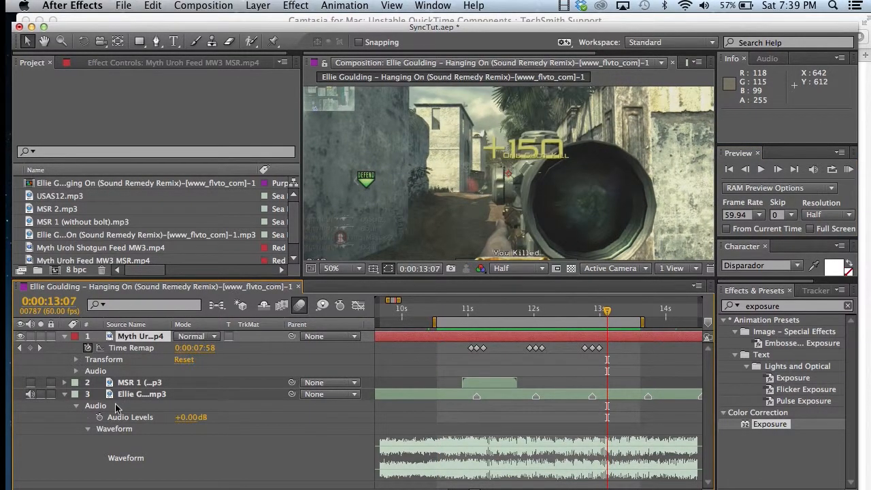
click(29, 348)
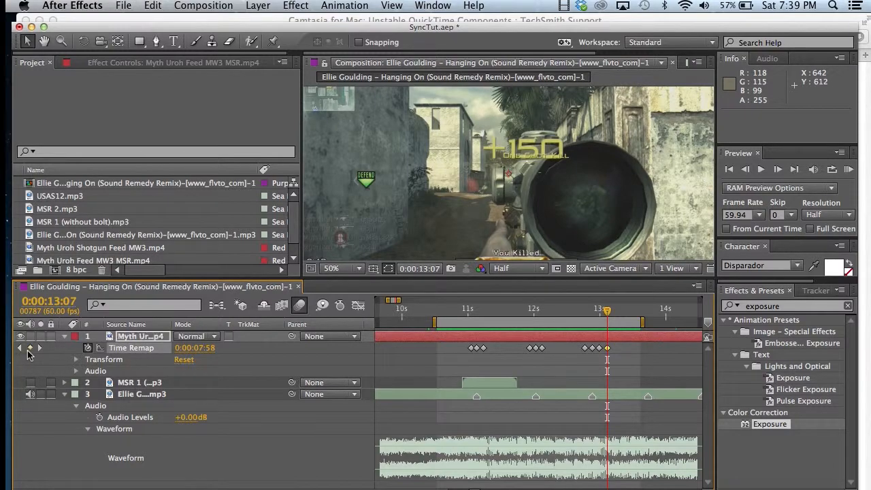
drag(609, 349, 668, 349)
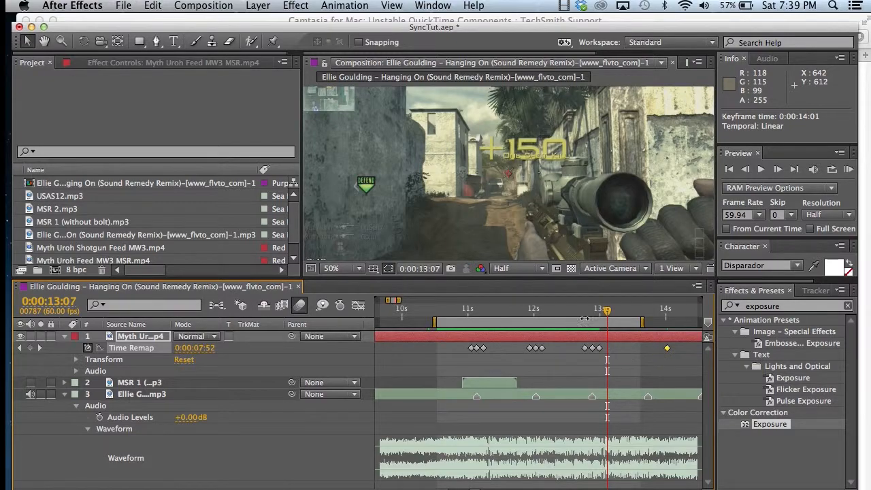
mouse_move(608, 313)
mouse_down()
mouse_move(624, 313)
mouse_move(597, 315)
mouse_up()
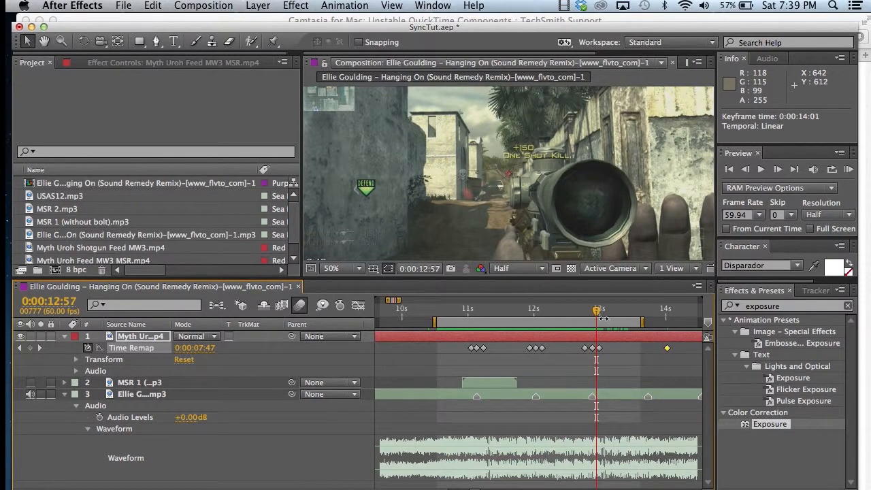
mouse_move(599, 315)
mouse_down()
mouse_move(588, 315)
mouse_move(610, 312)
mouse_up()
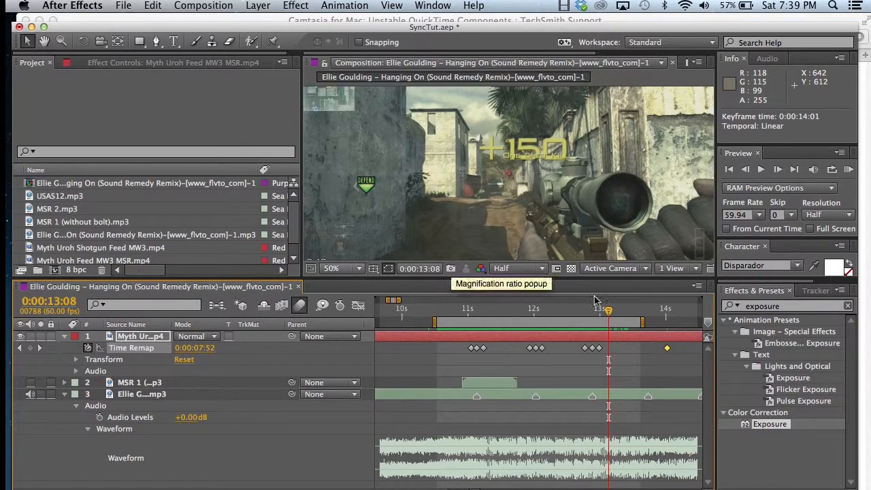
click(850, 169)
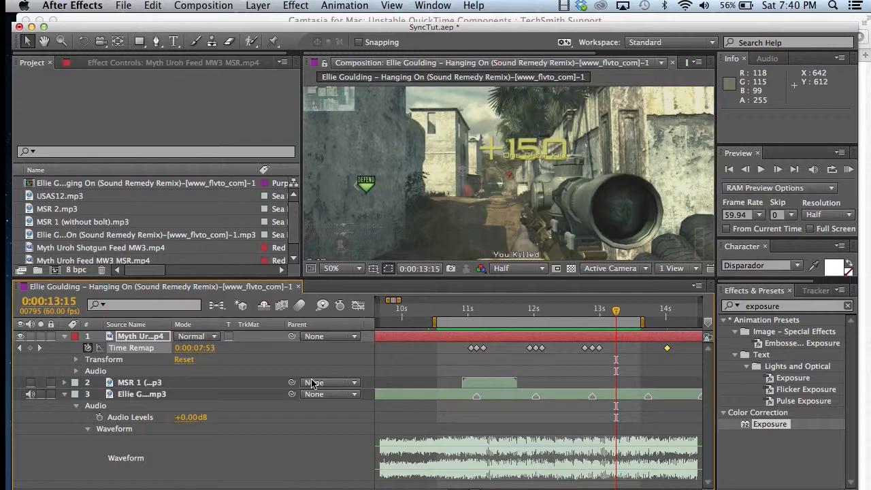
Step: Enable frame blending for the composition and set the gameplay layer's frame blending to Pixel Motion
click(282, 308)
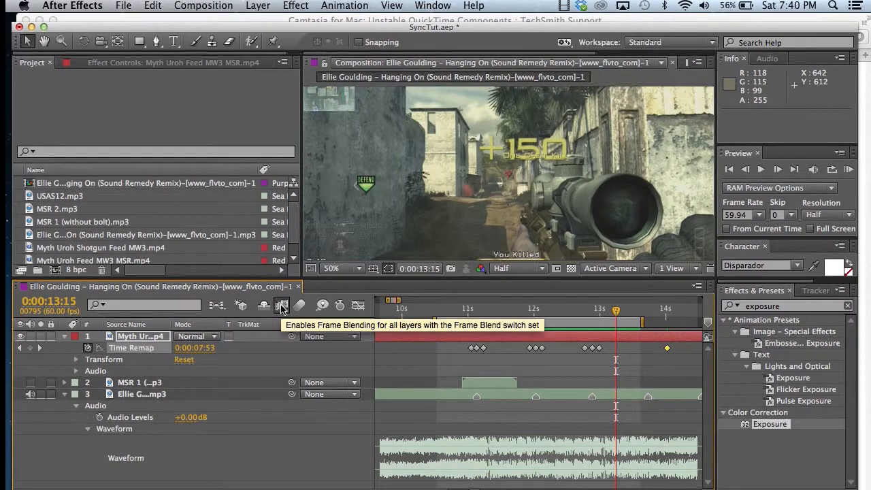
click(137, 338)
click(260, 5)
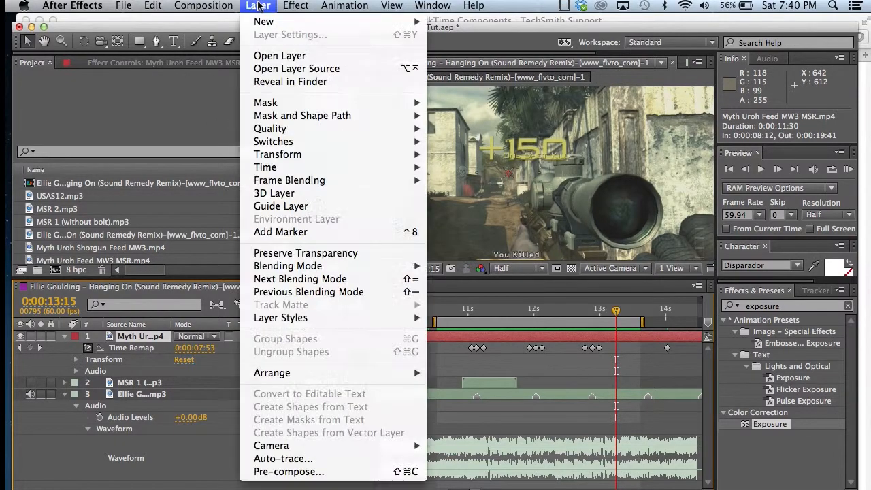
mouse_move(281, 184)
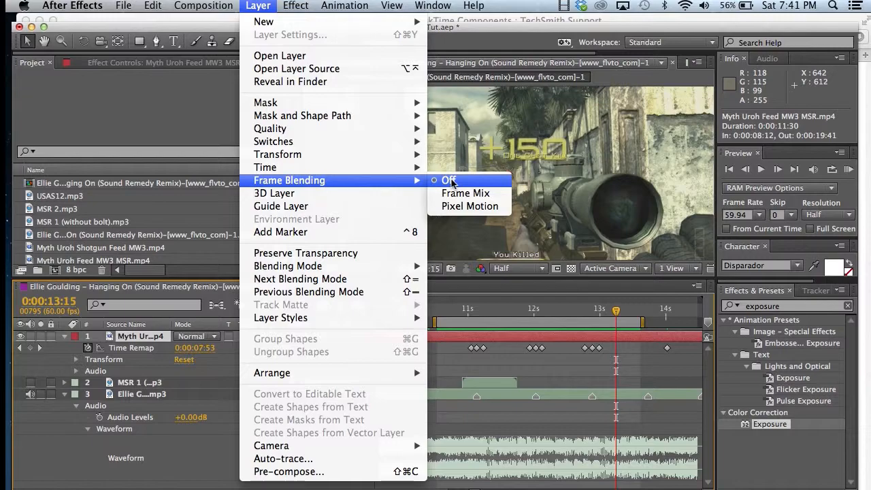
click(455, 206)
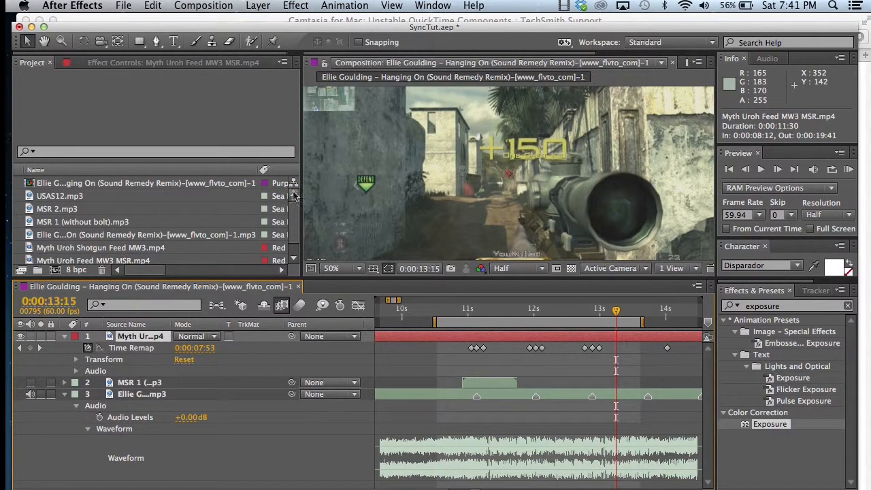
right_click(126, 341)
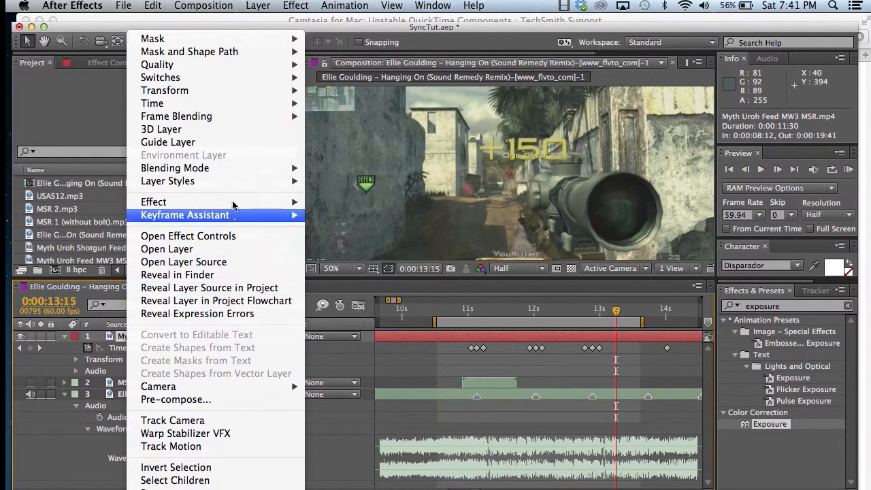
click(123, 336)
right_click(121, 336)
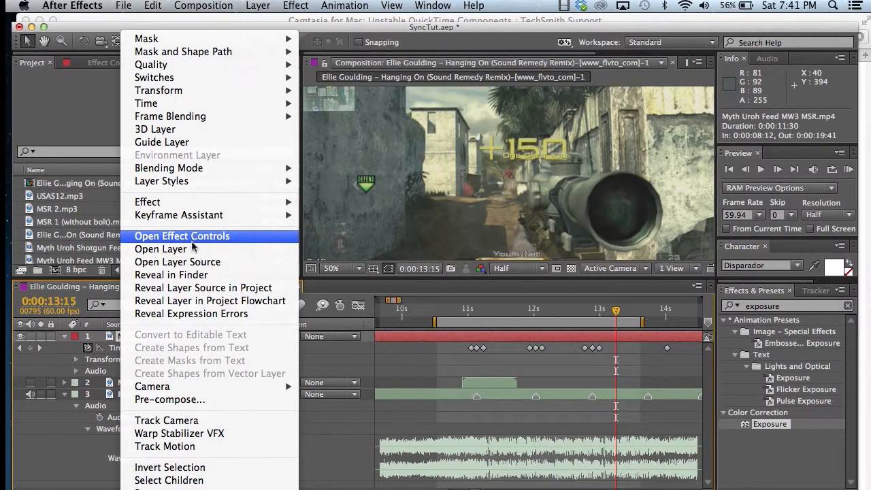
mouse_move(199, 121)
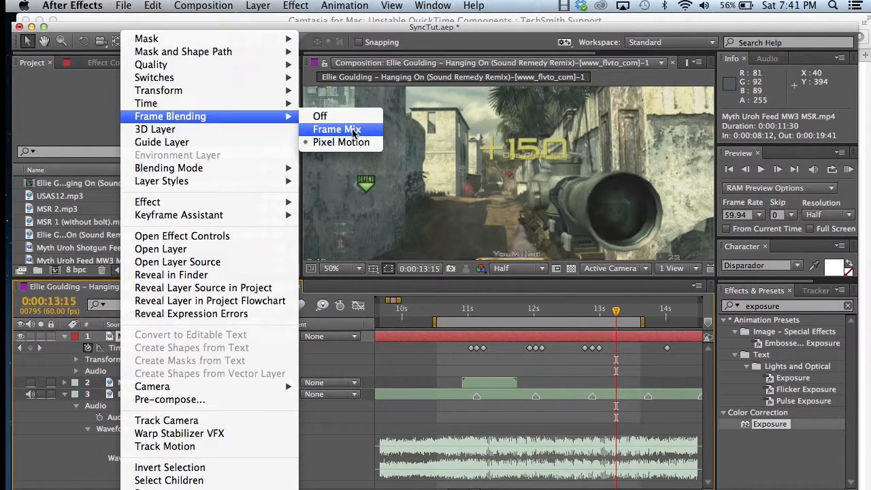
click(344, 350)
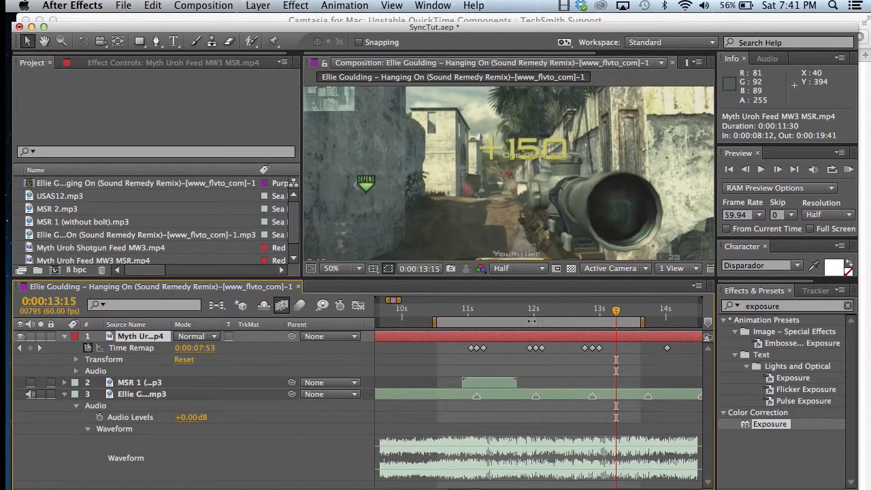
Step: RAM-preview the work area with Pixel Motion frame blending applied
click(849, 170)
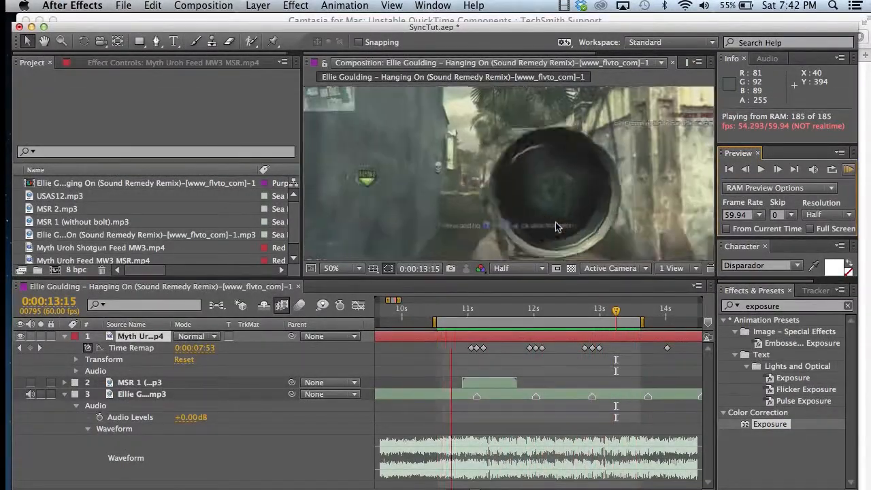
key(space)
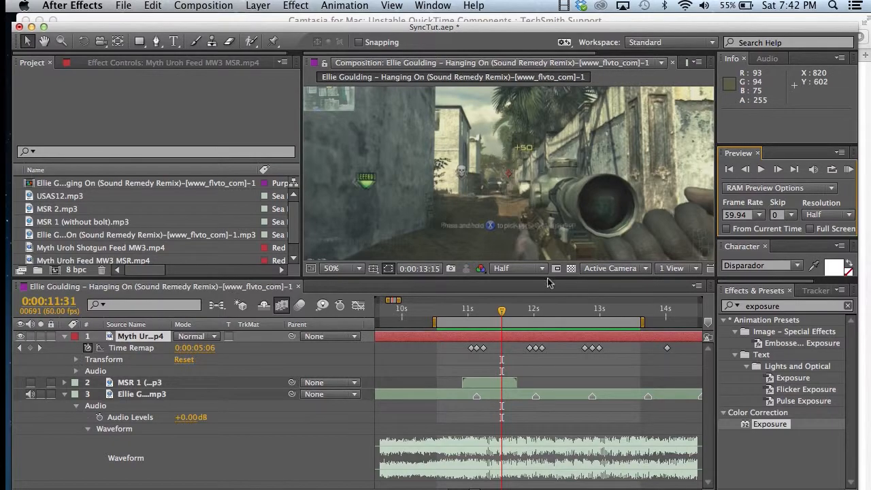
Step: Switch the gameplay layer's frame blending to Frame Mix and RAM-preview the work area
click(123, 338)
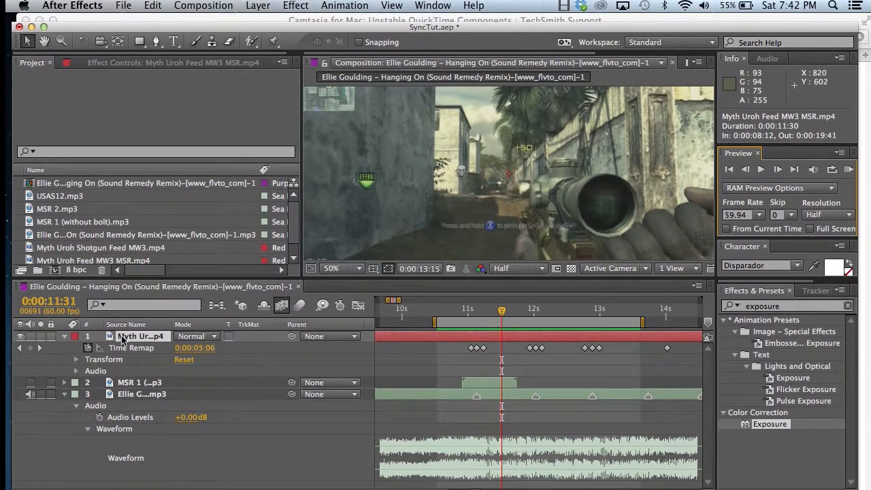
right_click(123, 338)
mouse_move(238, 123)
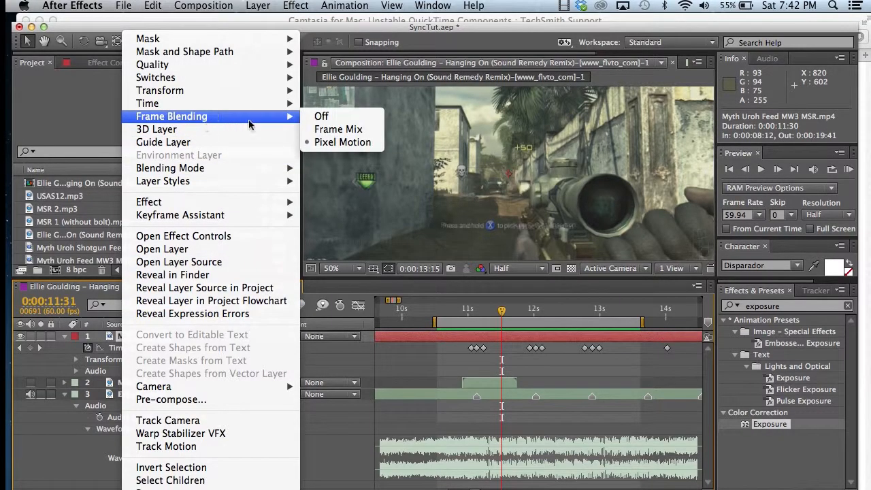
click(319, 129)
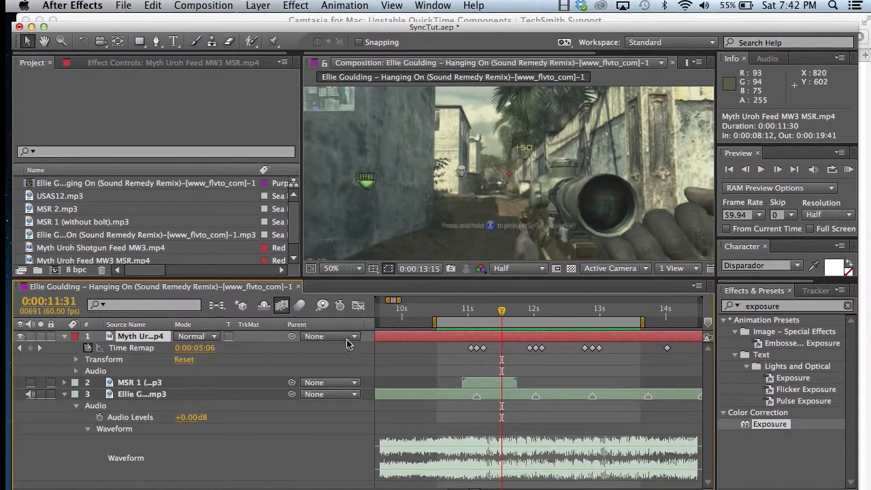
click(849, 170)
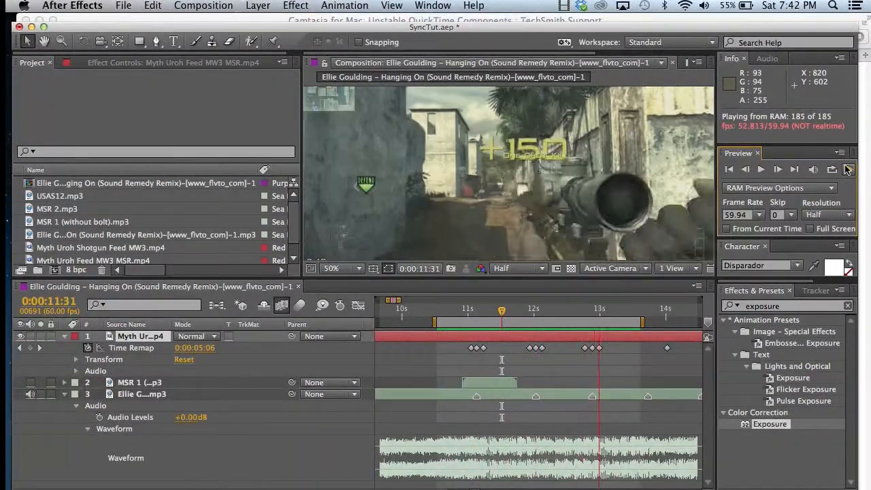
click(848, 169)
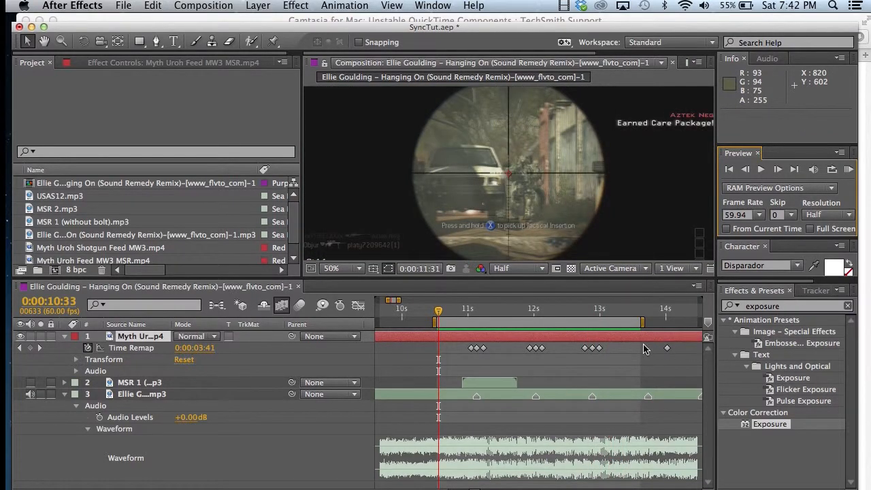
Step: Set the gameplay layer's frame blending back to Pixel Motion
click(135, 342)
right_click(135, 342)
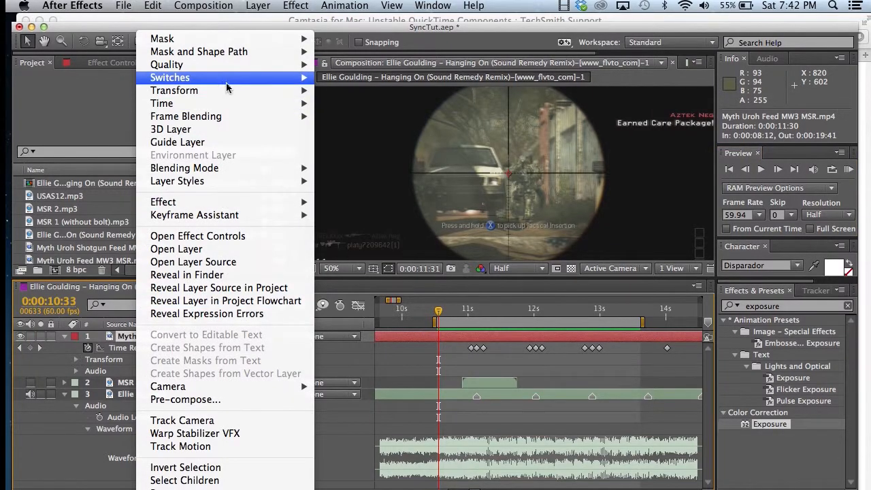
mouse_move(231, 117)
click(356, 142)
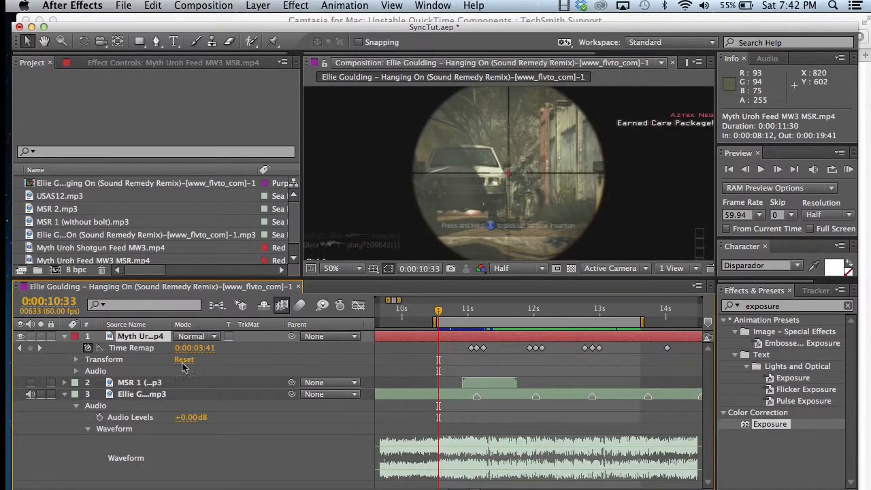
Step: Go to the first shot's keyframe at 0:00:11:08, turn on the MSR 1 layer's audio and reveal its waveform
click(38, 348)
click(38, 348)
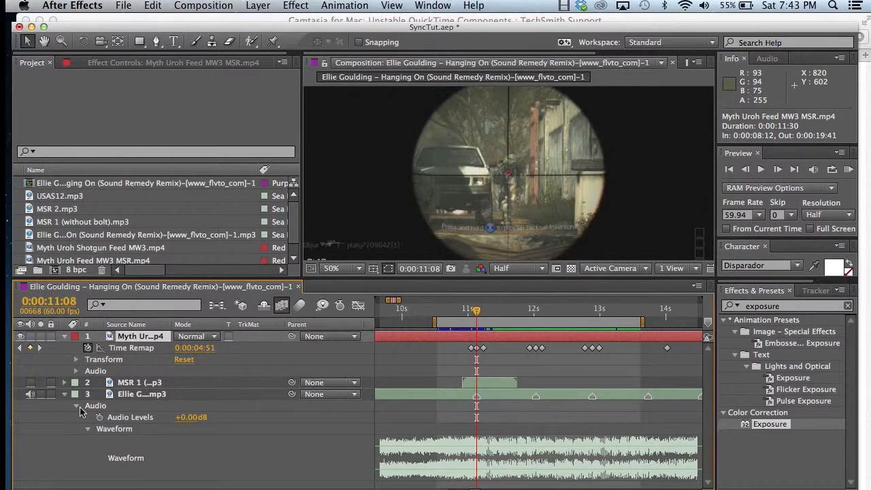
click(30, 383)
click(65, 383)
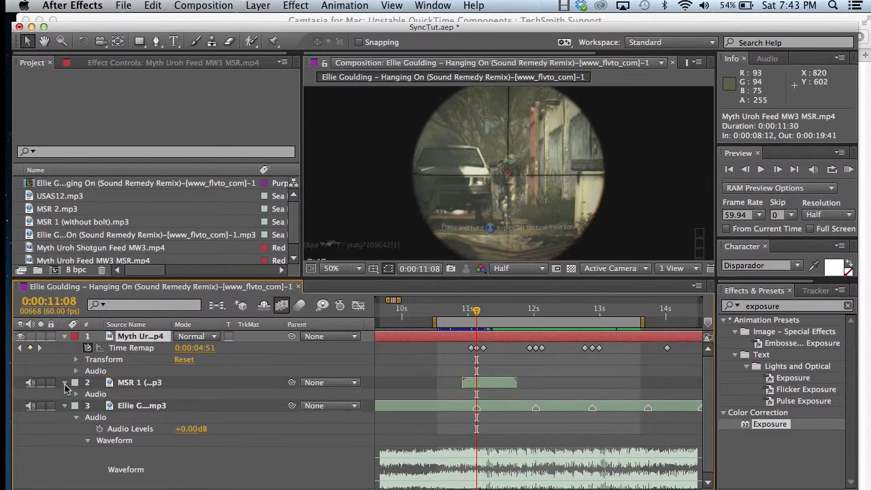
click(76, 395)
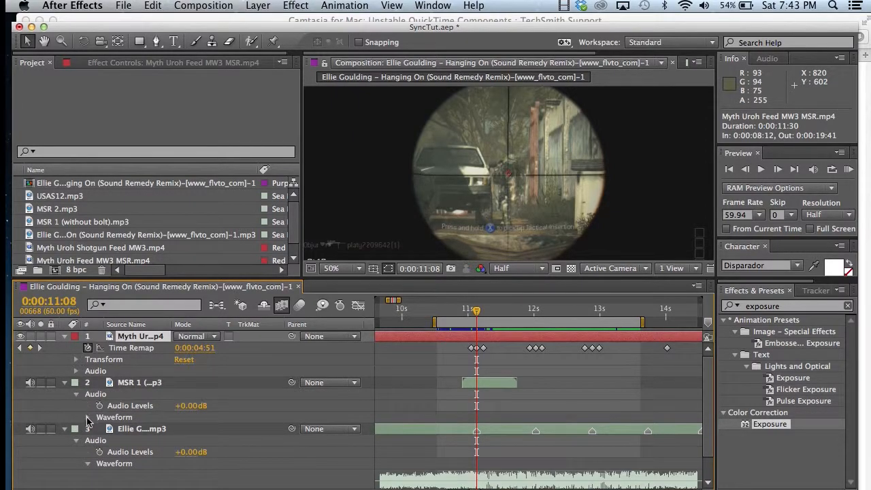
click(87, 418)
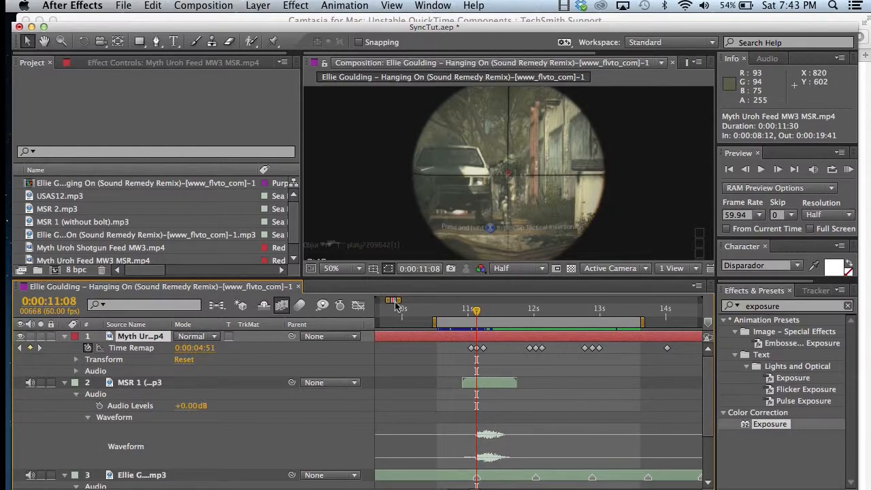
Step: Duplicate the MSR 1 sound layer and shift one copy so its gunshot lines up with the second shot's keyframe at 0:00:12:02
drag(401, 300, 399, 299)
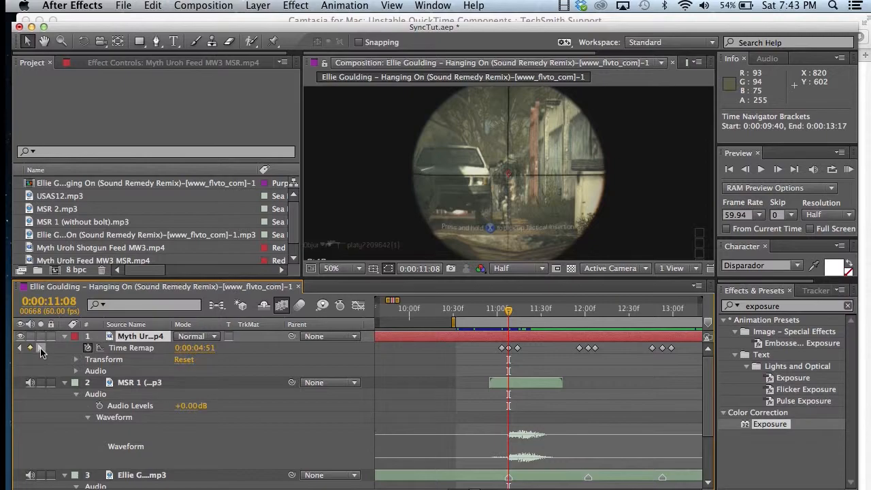
click(41, 349)
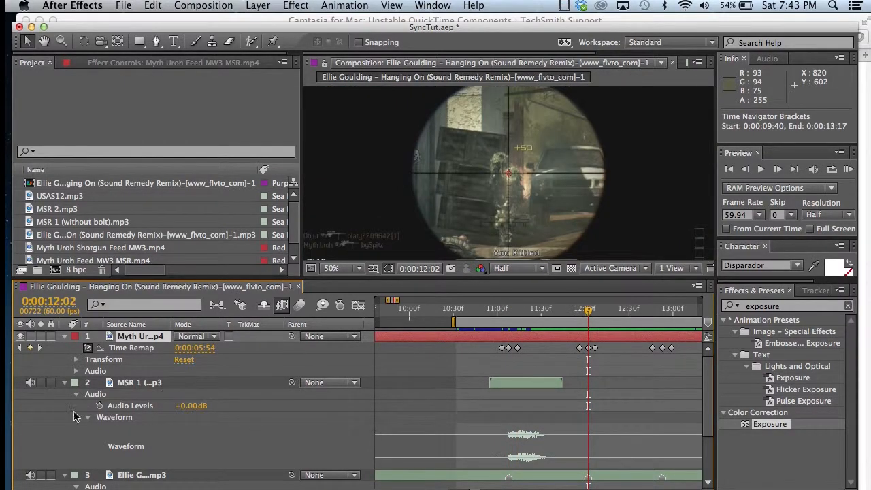
click(121, 382)
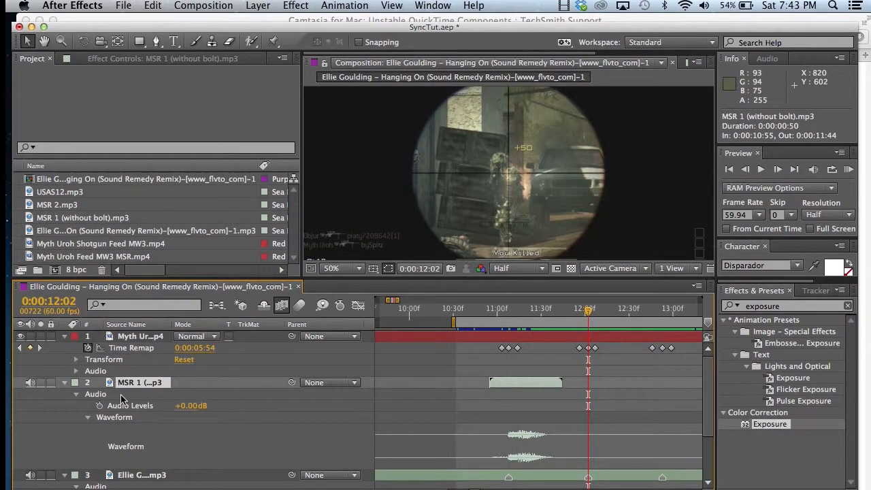
key(super+d)
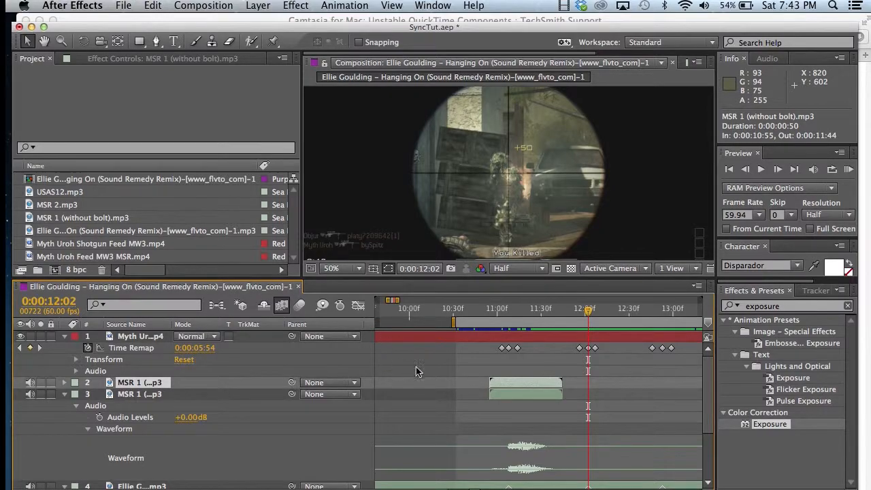
click(517, 396)
drag(517, 400, 599, 406)
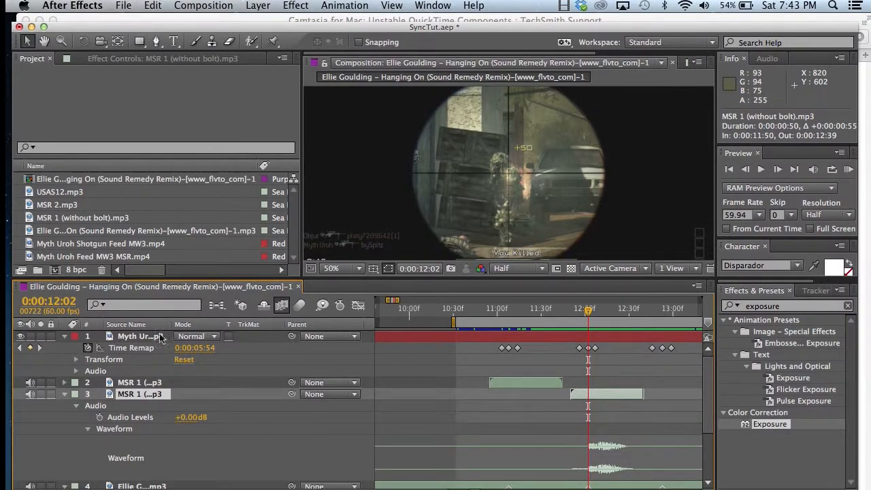
Step: Duplicate the second MSR 1 sound layer and shift the copy so its gunshot lines up with the third shot's keyframe at 0:00:12:53
click(40, 349)
click(39, 348)
click(39, 349)
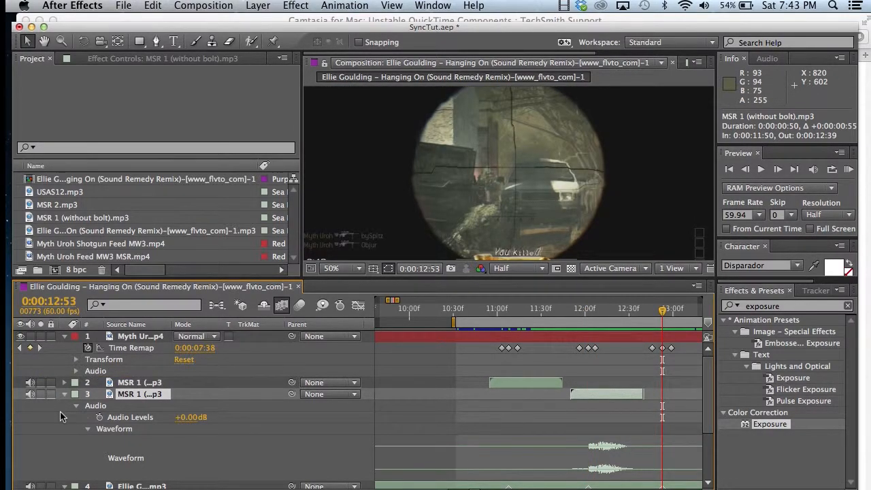
key(super+d)
drag(589, 407, 661, 420)
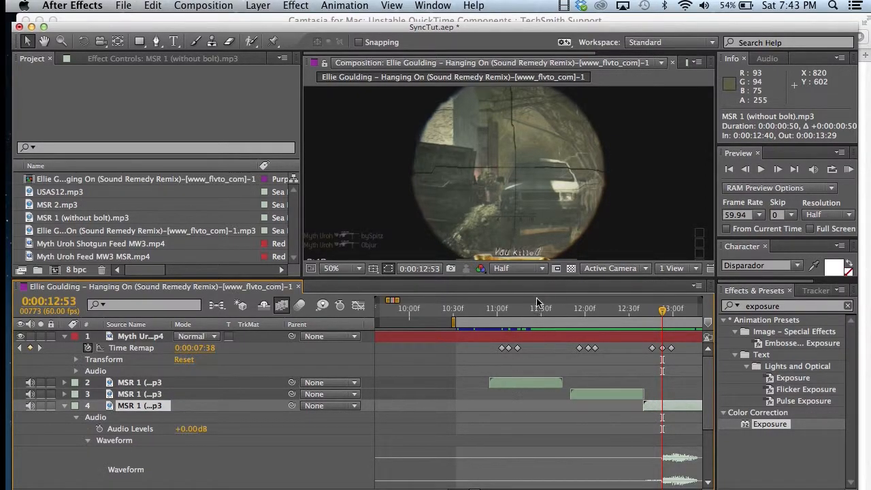
Step: RAM-preview the work area to check the three gunshot sounds against the shots
click(849, 171)
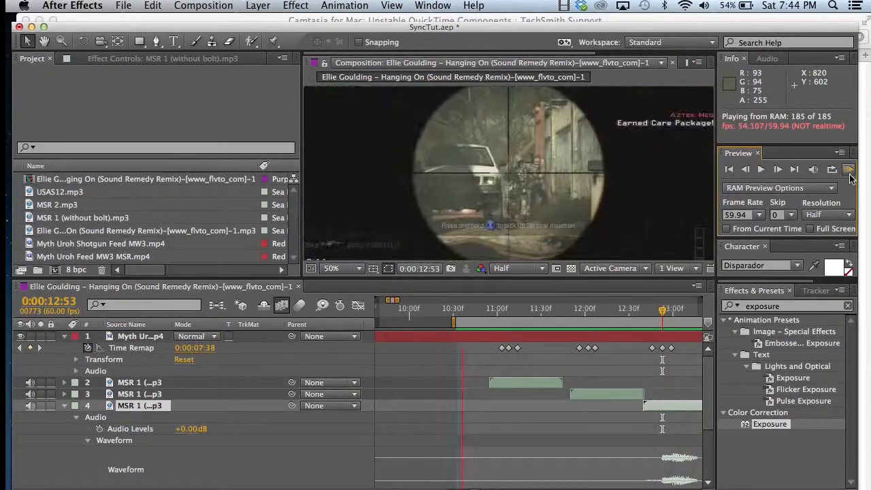
key(space)
drag(401, 300, 404, 300)
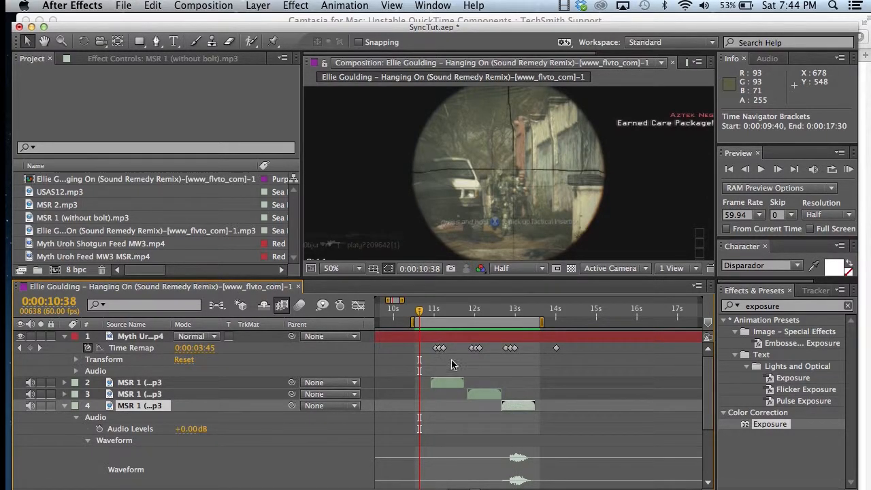
Step: Set the Audio Levels of the first MSR 1 gunshot layer to -1 dB
scroll(453, 398, down, 2)
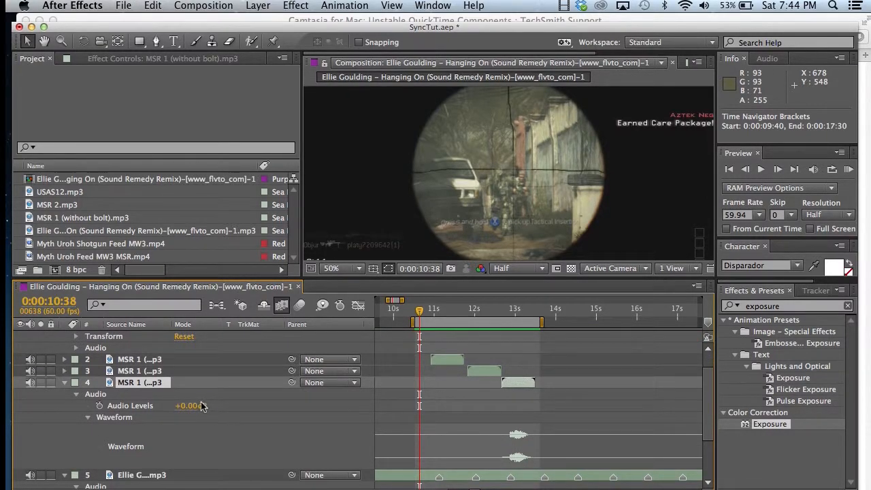
click(62, 384)
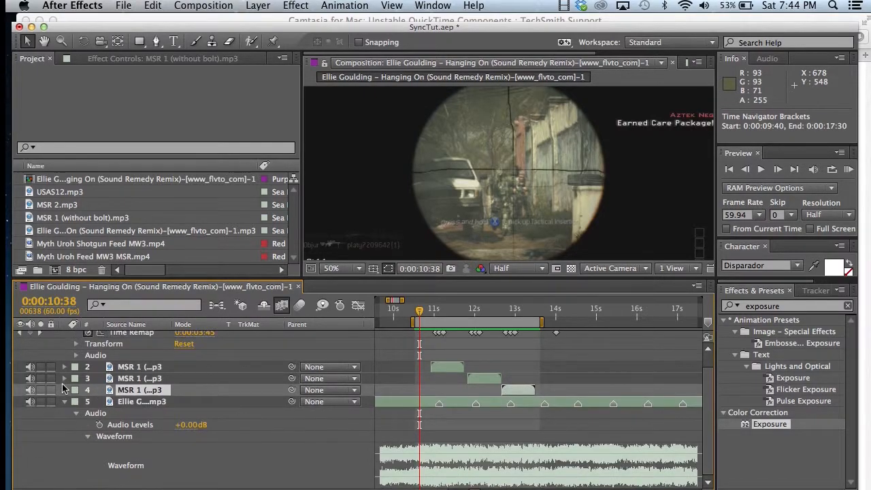
click(64, 390)
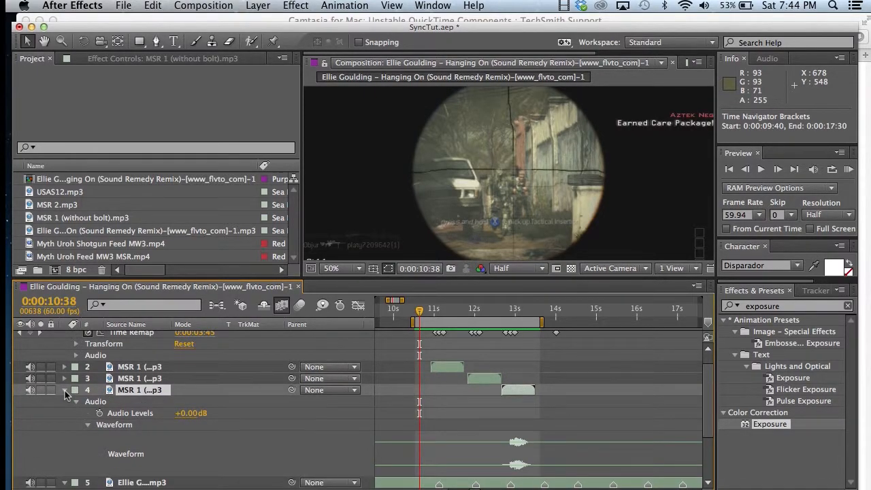
click(65, 391)
click(64, 390)
drag(179, 413, 187, 419)
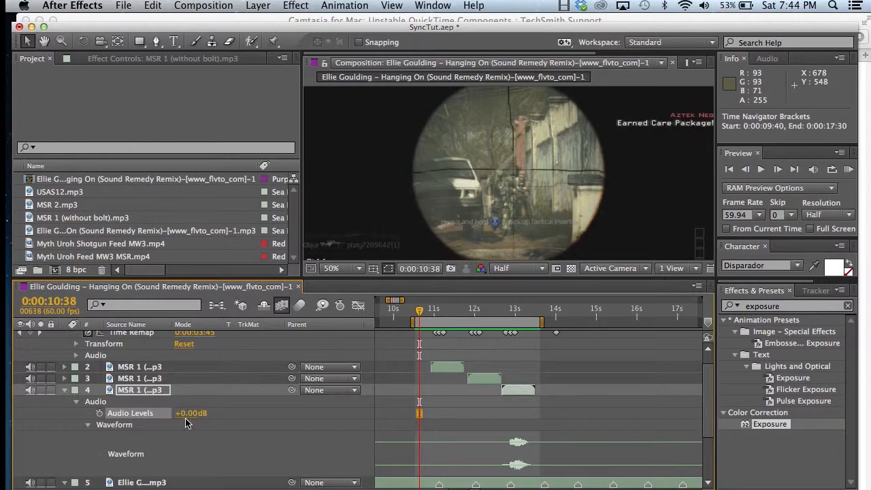
click(66, 368)
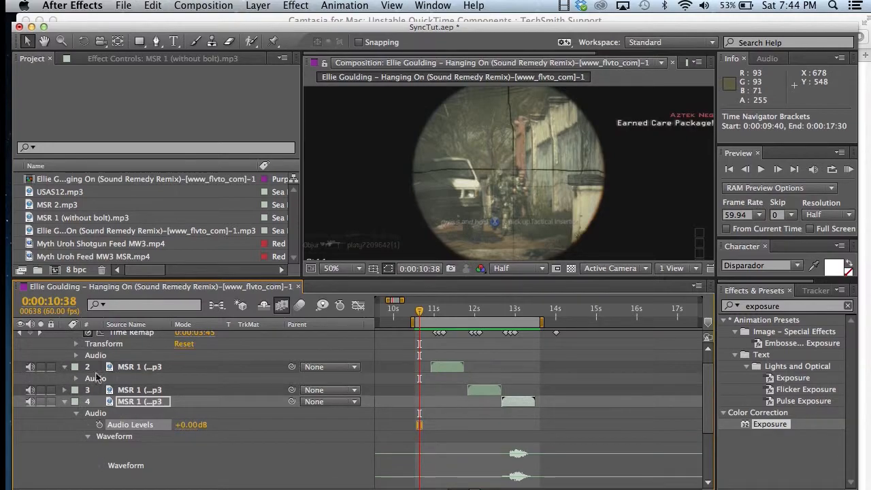
click(76, 379)
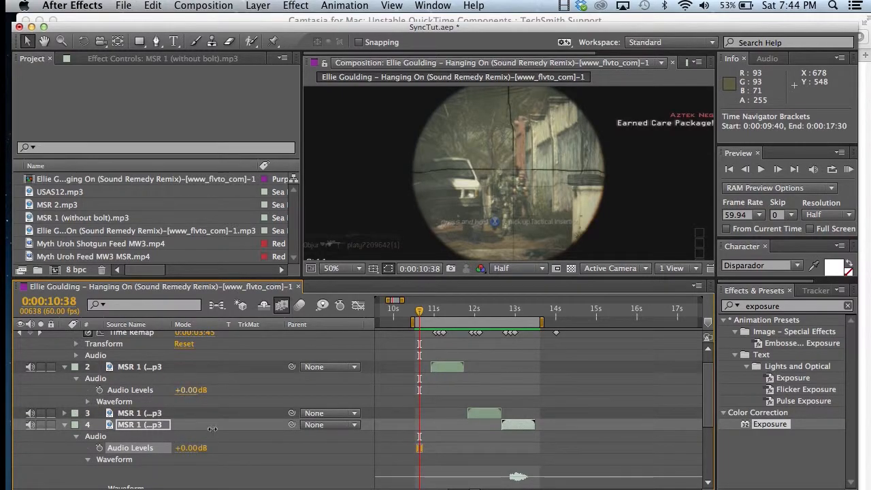
click(184, 390)
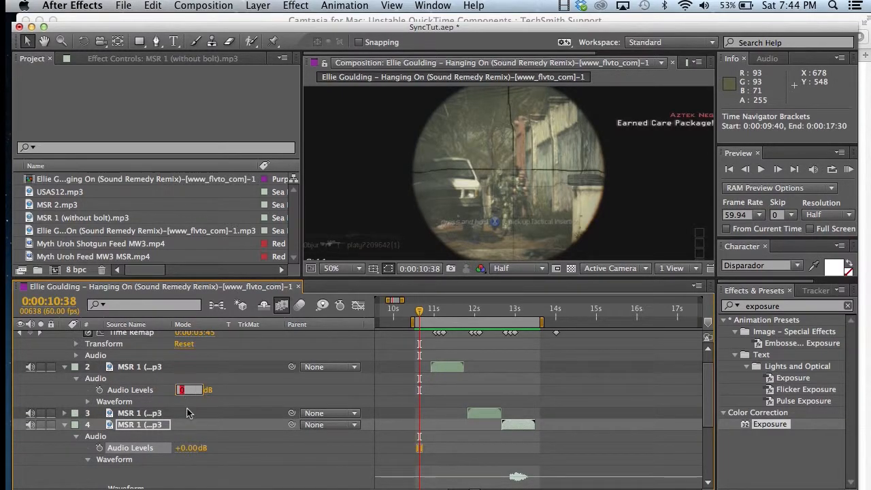
text(-1)
key(Return)
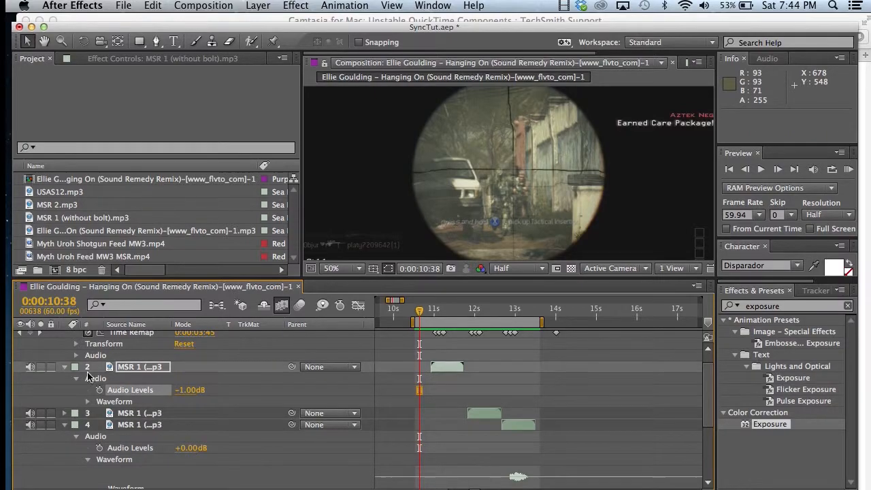
Step: Set the Audio Levels of the Ellie Goulding song layer to +1 dB
scroll(84, 384, down, 1)
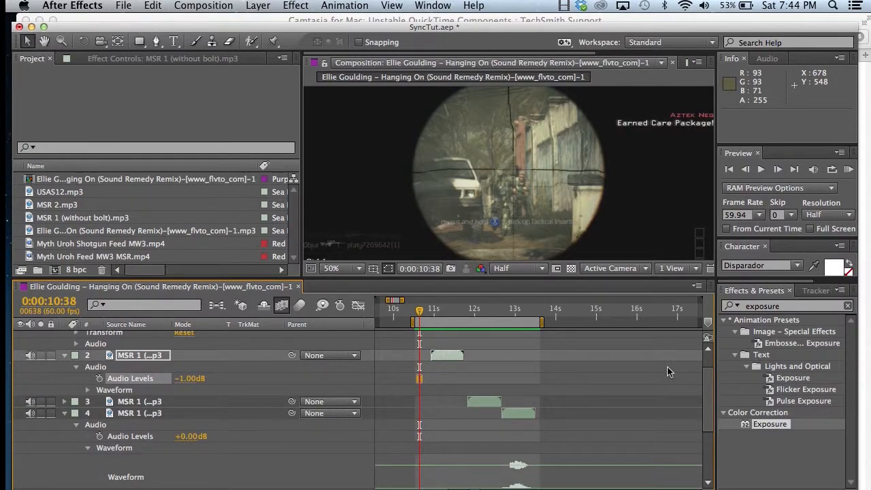
scroll(711, 401, down, 3)
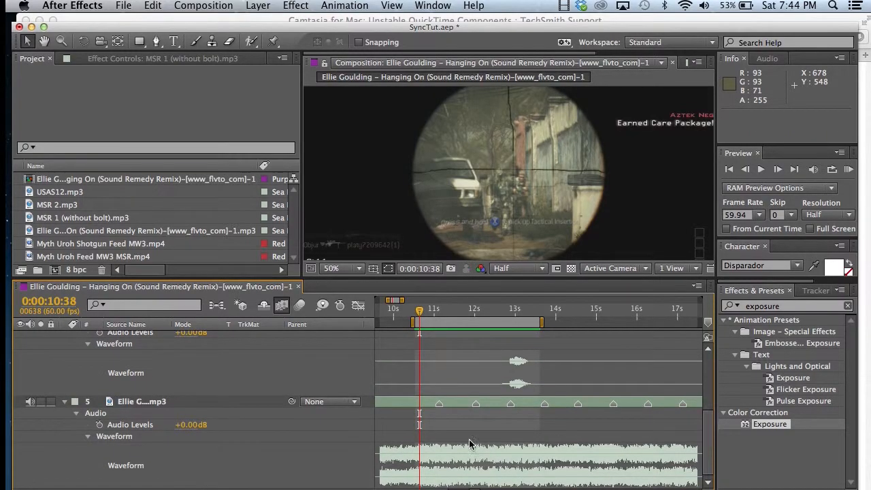
click(192, 425)
text(1)
key(Return)
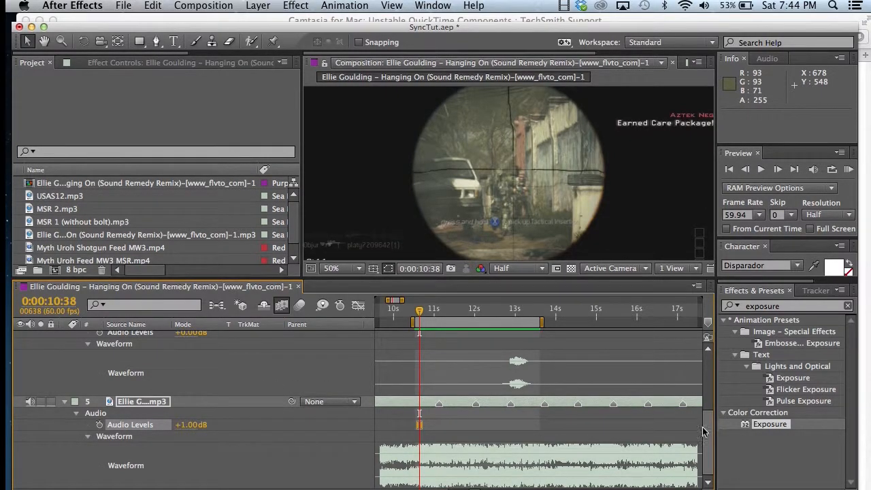
Step: Set the Audio Levels of the third MSR 1 gunshot layer to +3 dB and RAM-preview the work area
scroll(708, 429, up, 3)
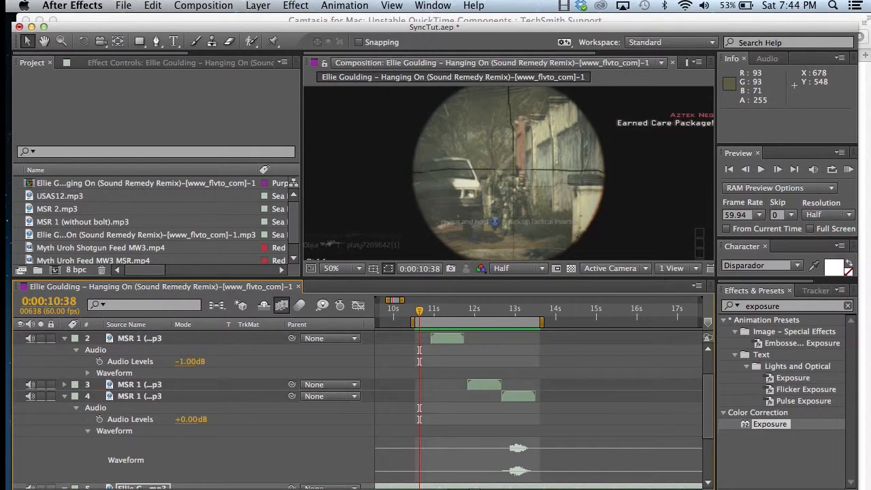
click(190, 420)
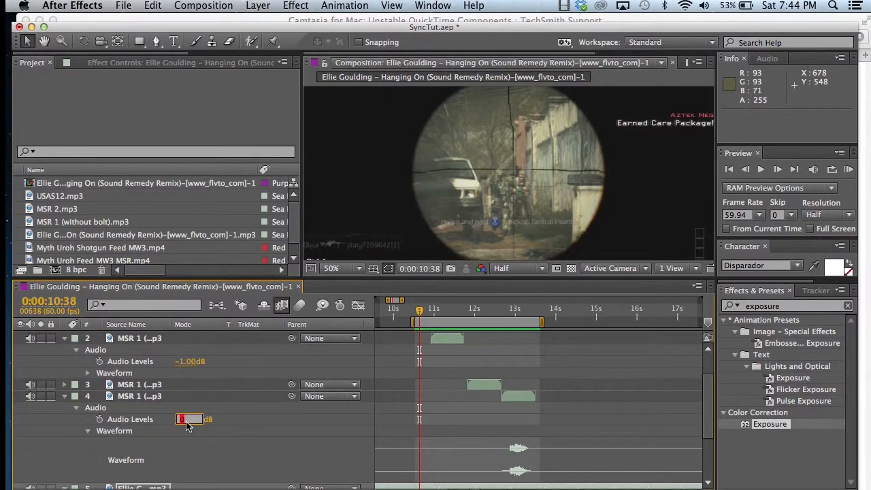
text(3)
key(Return)
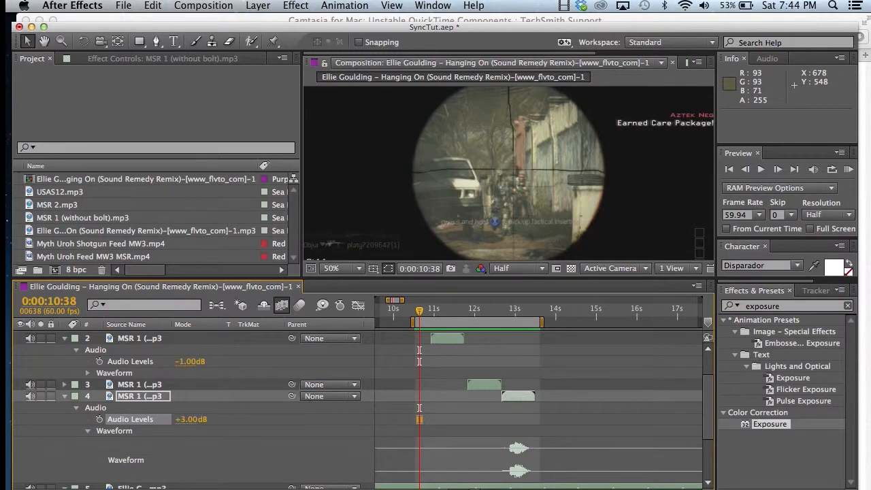
click(849, 170)
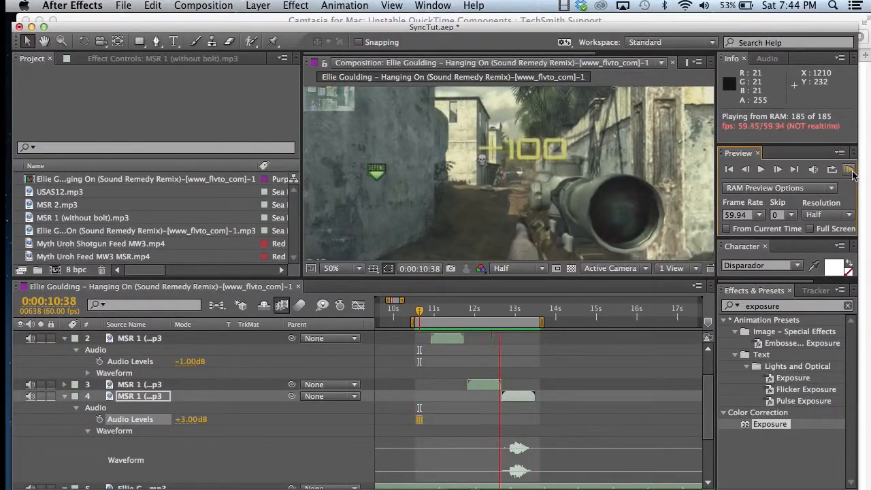
click(851, 172)
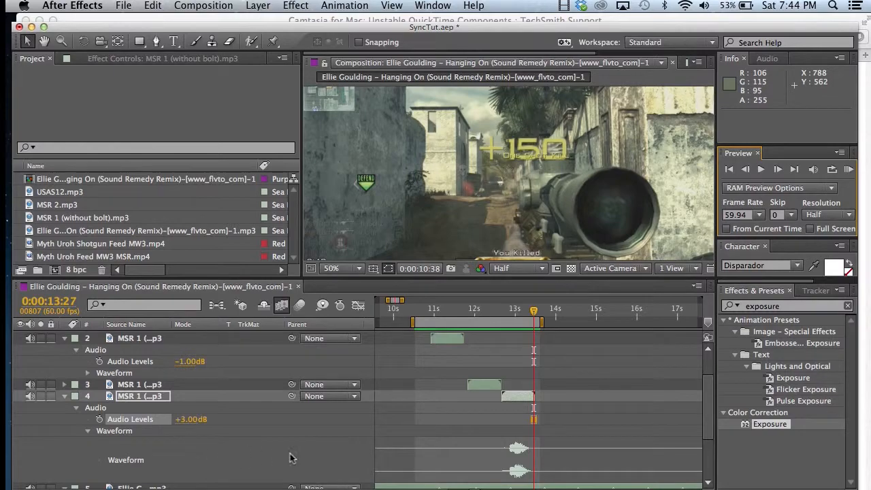
Step: Raise the third MSR 1 gunshot layer's Audio Levels to +10 dB and RAM-preview the work area
click(439, 338)
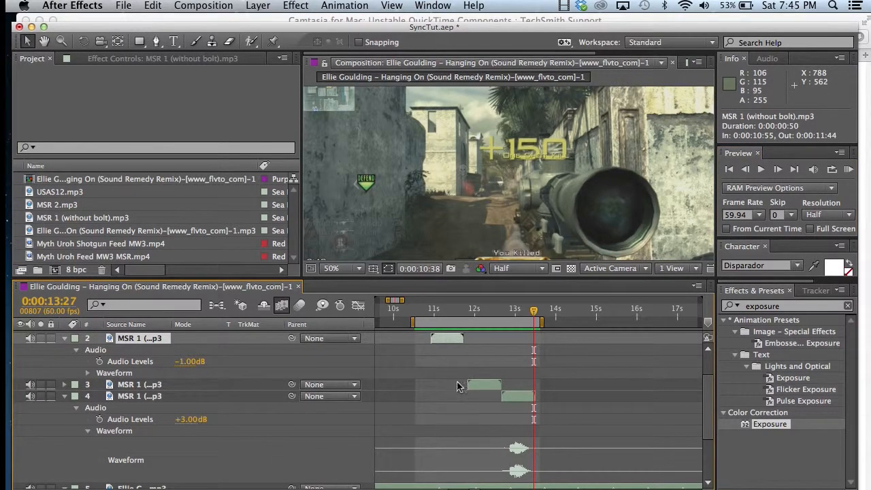
drag(186, 420, 202, 430)
click(198, 429)
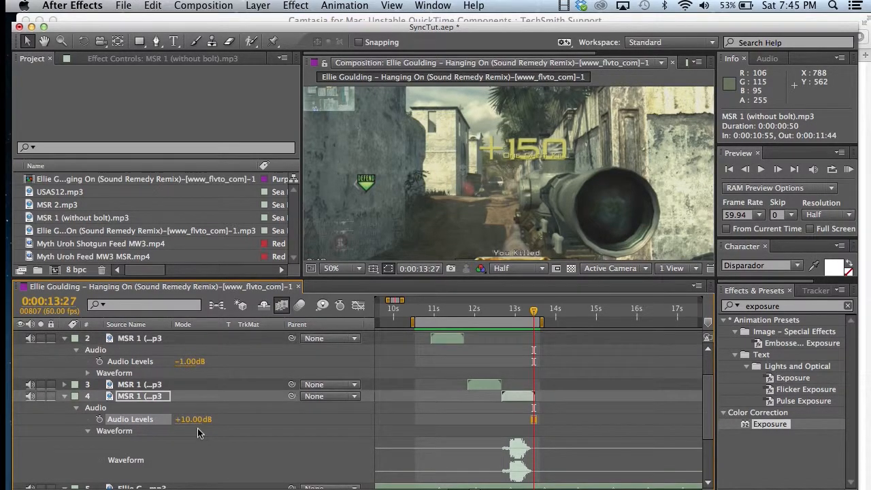
click(849, 169)
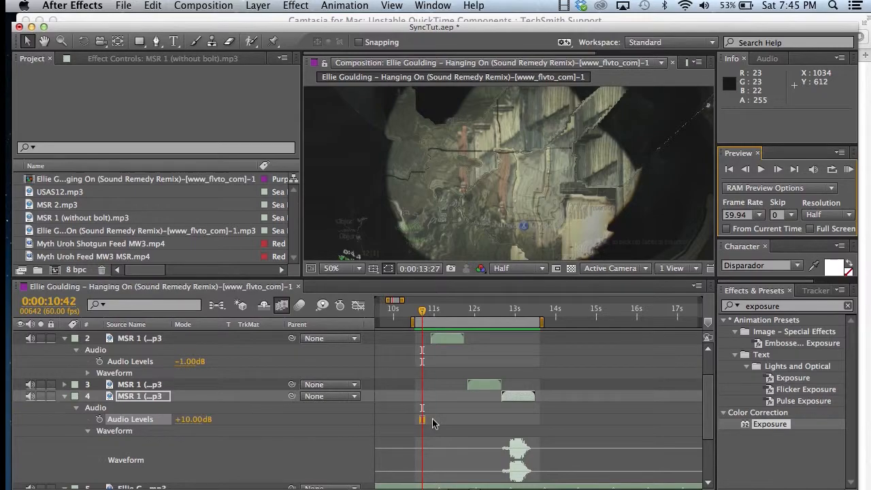
Step: Move the current time to 0:00:13:02 to examine the third gunshot's waveform against the footage
scroll(433, 418, down, 1)
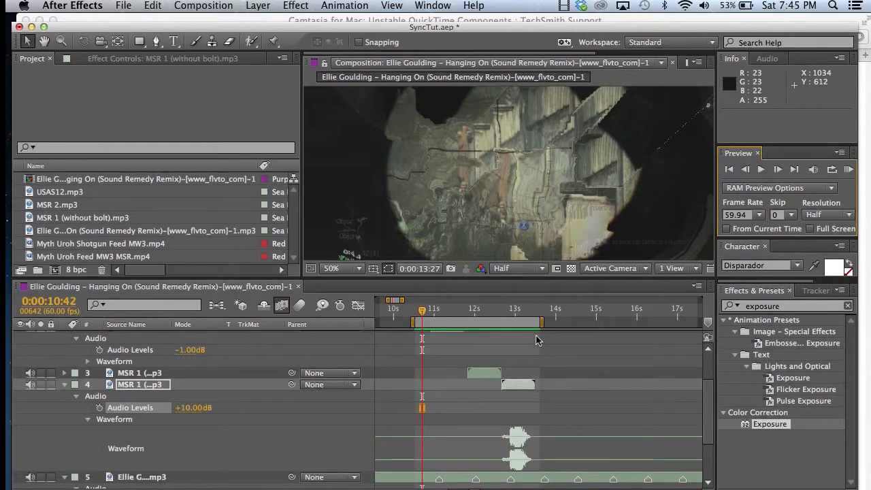
click(518, 315)
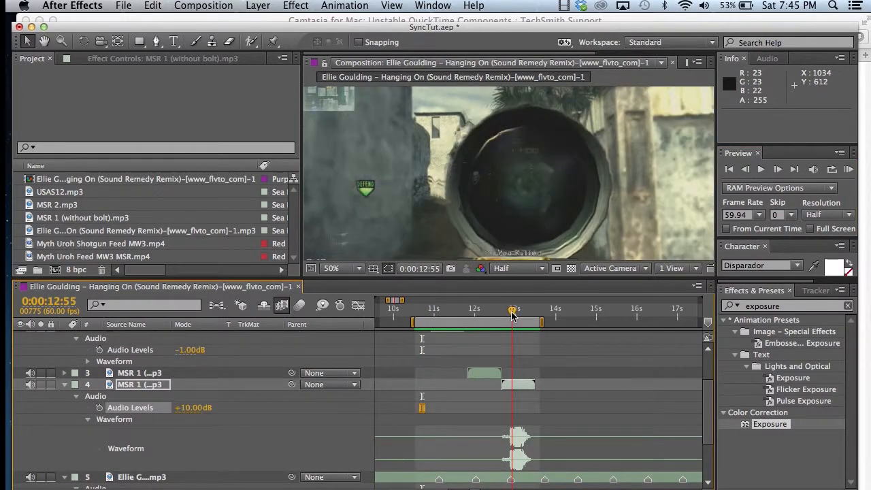
drag(516, 313, 517, 317)
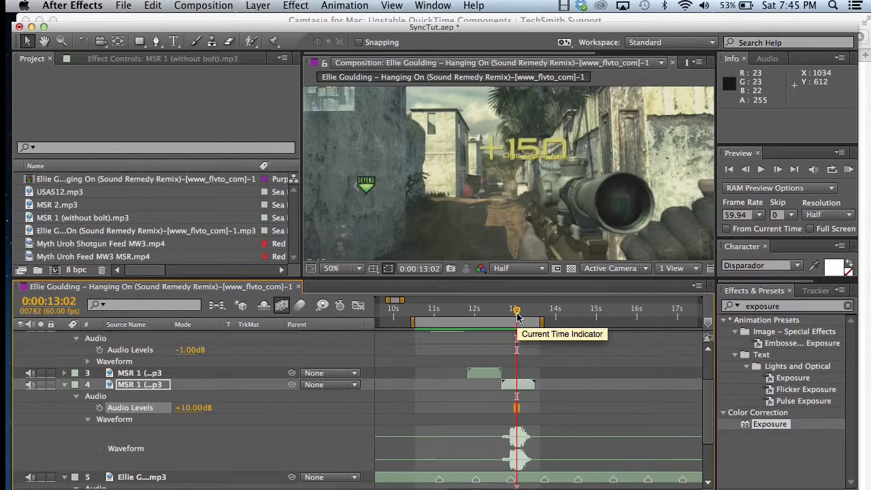
Step: Collapse the properties of the gameplay, gunshot and song layers in the timeline
scroll(178, 372, up, 3)
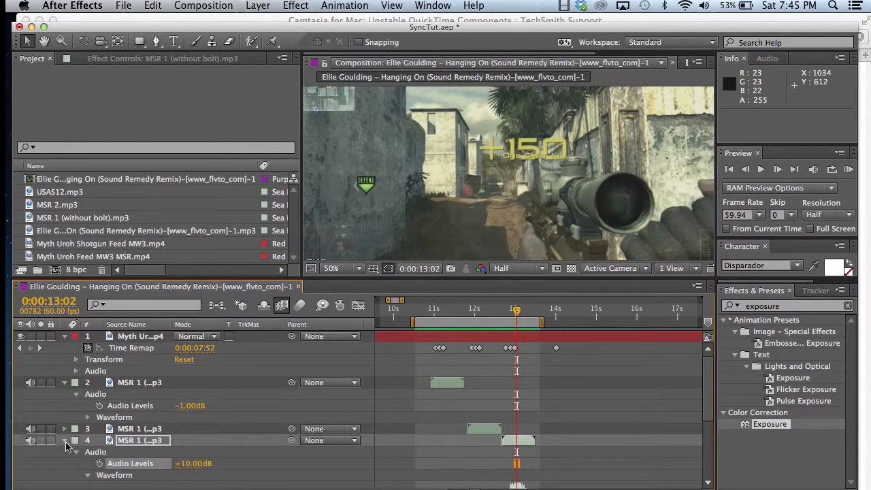
click(66, 442)
click(65, 383)
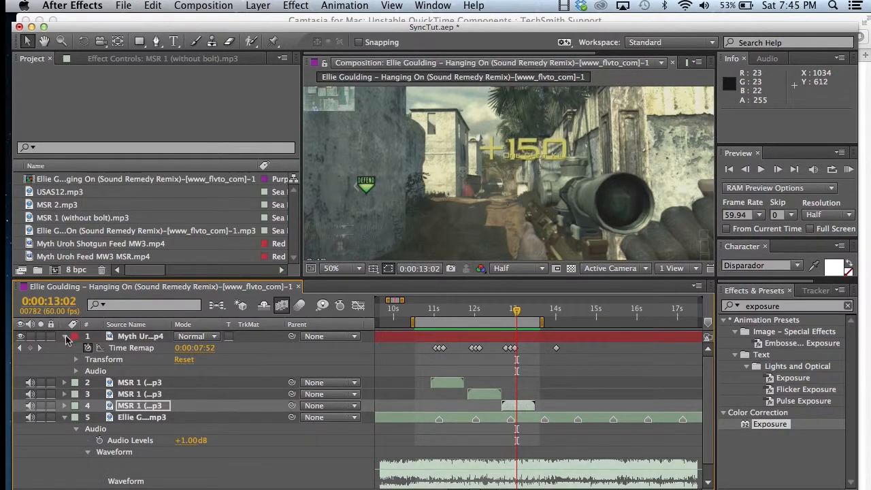
click(65, 338)
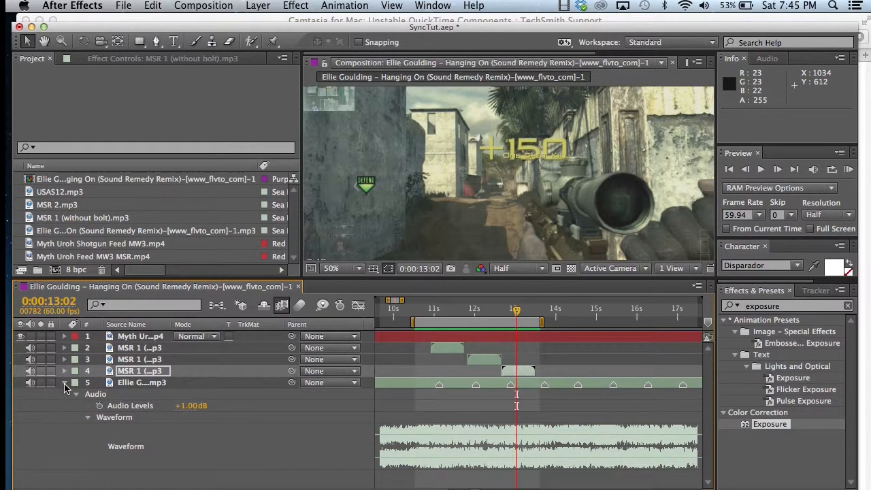
click(65, 385)
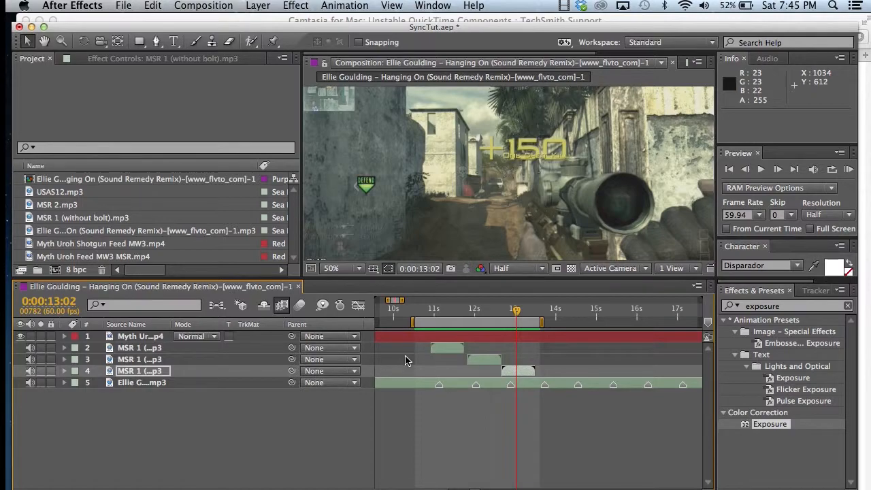
Step: Extend the work area's start back to 0:00:10:00 and play an audio preview with the song layer selected
drag(413, 322, 391, 323)
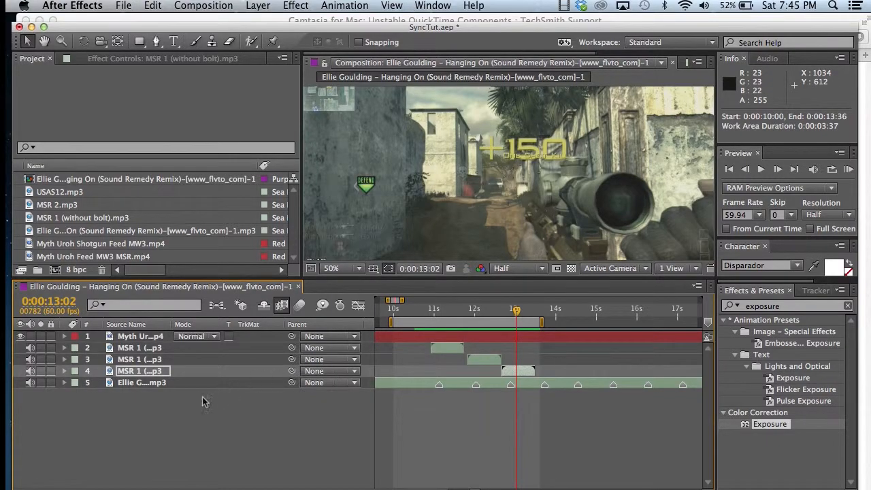
click(151, 386)
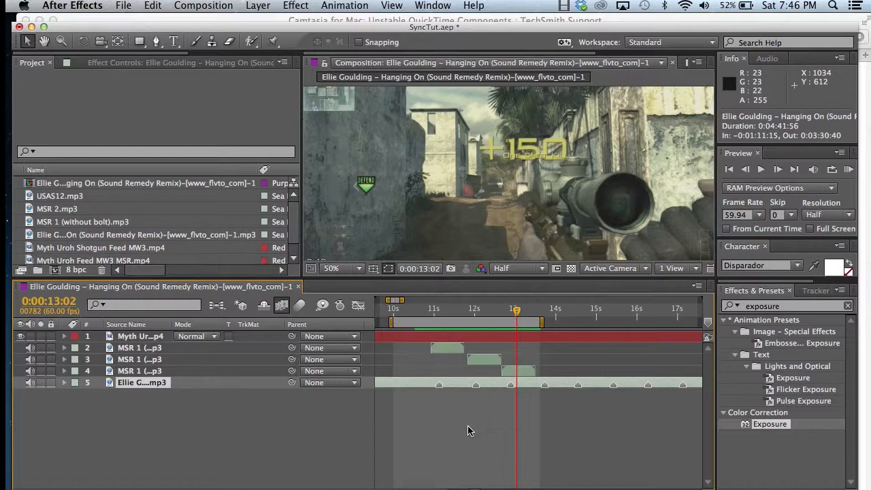
key(KP_Decimal)
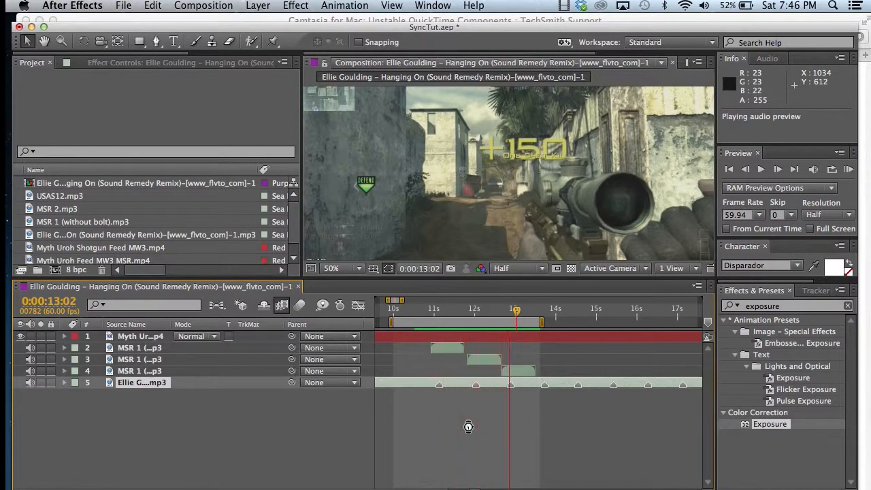
Step: Reveal the Audio Levels and waveform of the third MSR 1 gunshot layer
click(513, 371)
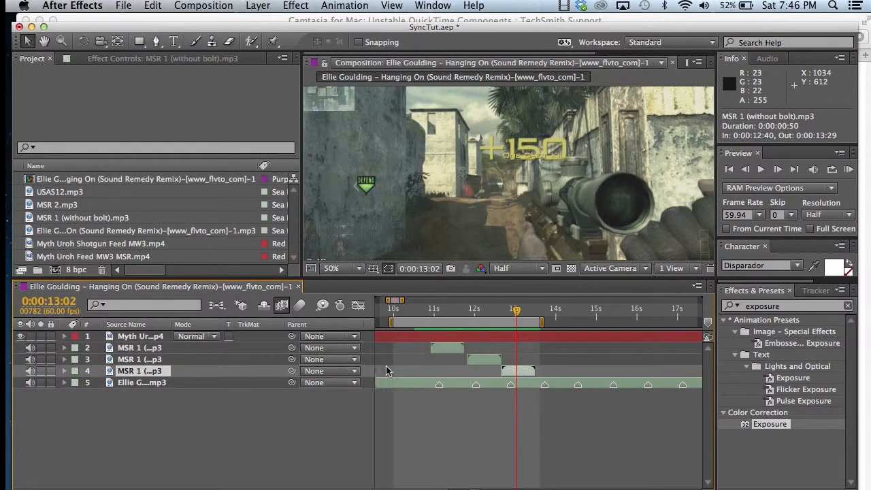
click(64, 371)
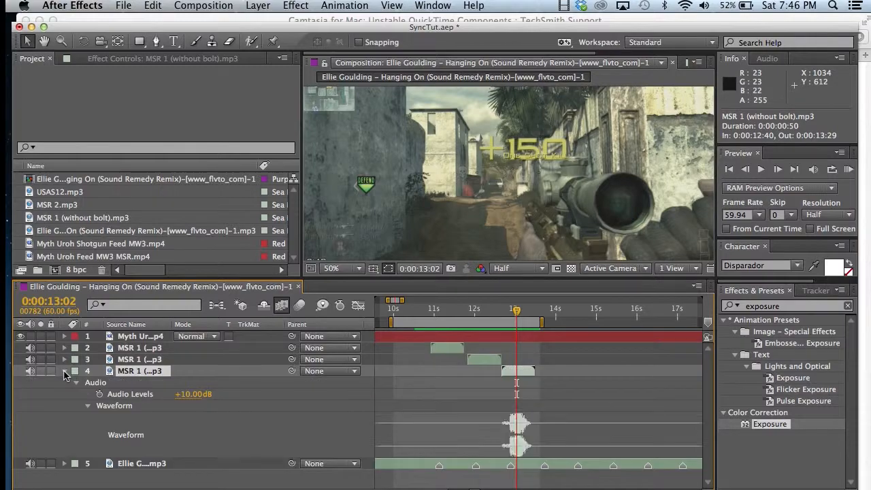
Step: Set the third MSR 1 gunshot layer's Audio Levels to 0 dB and play an audio preview
click(188, 396)
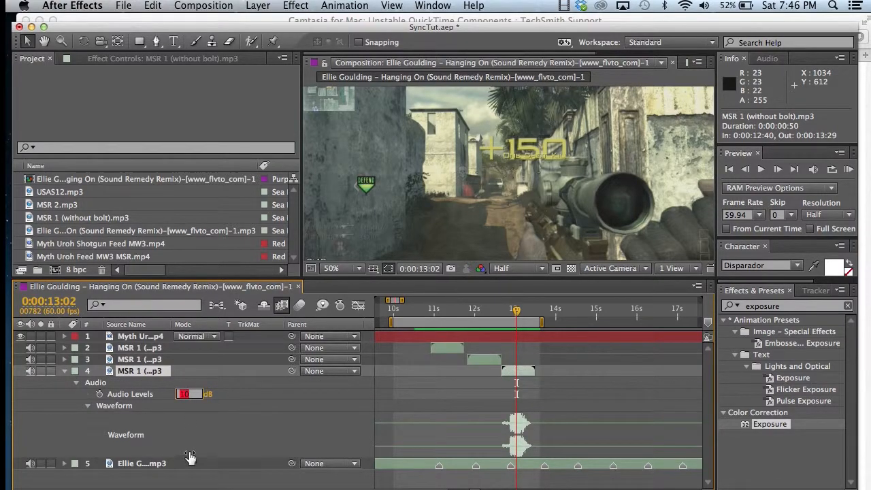
key(Return)
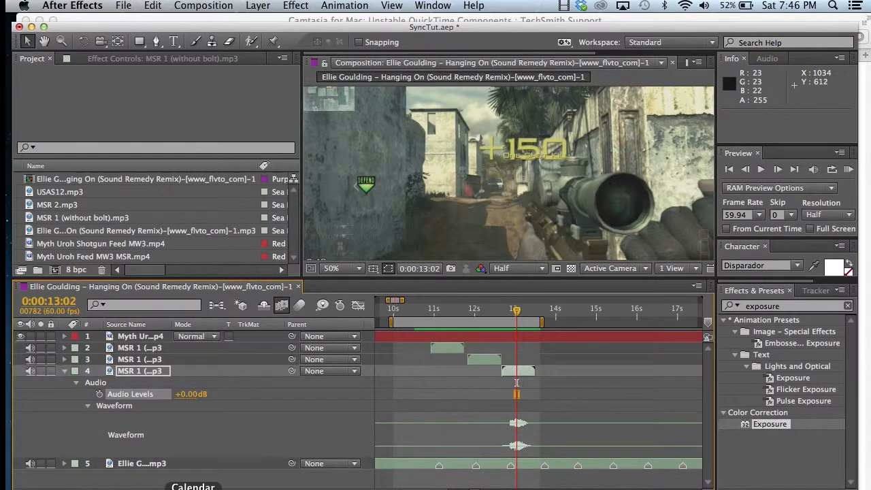
key(alt+KP_Decimal)
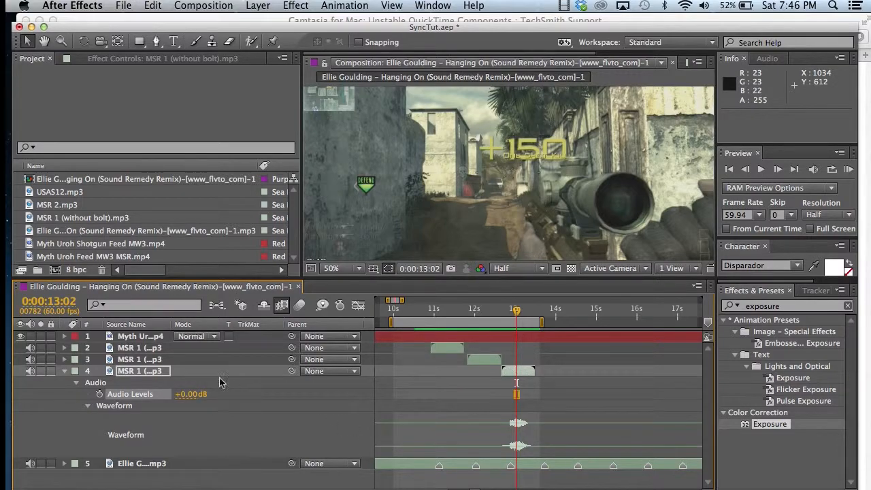
Step: Reveal the gameplay layer's Time Remap keyframes and move the current time to the first shot's keyframe at 0:00:11:08
click(126, 337)
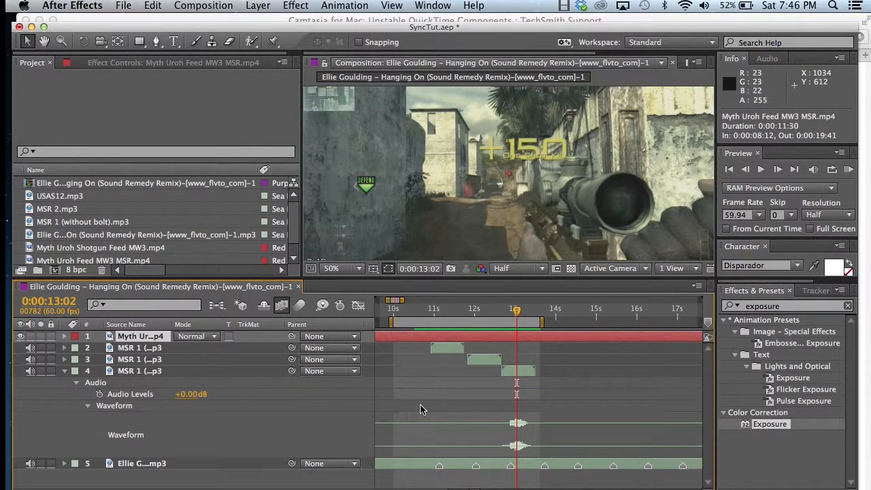
scroll(419, 408, left, 3)
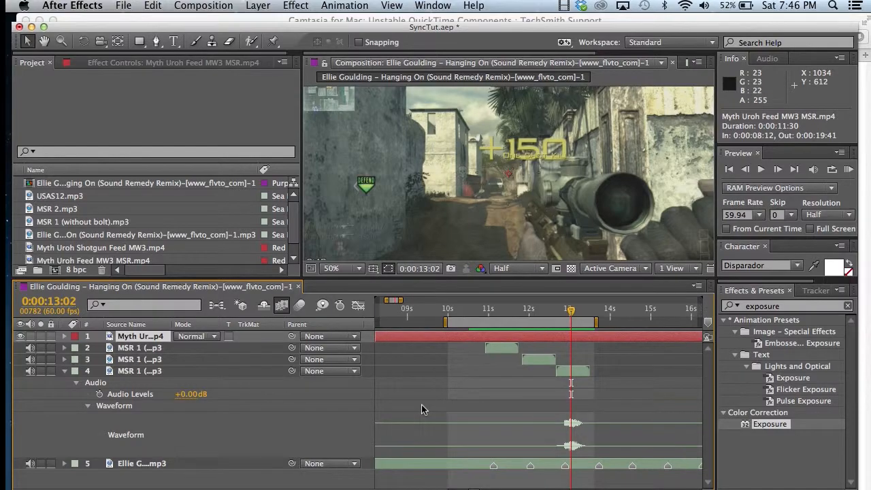
click(65, 336)
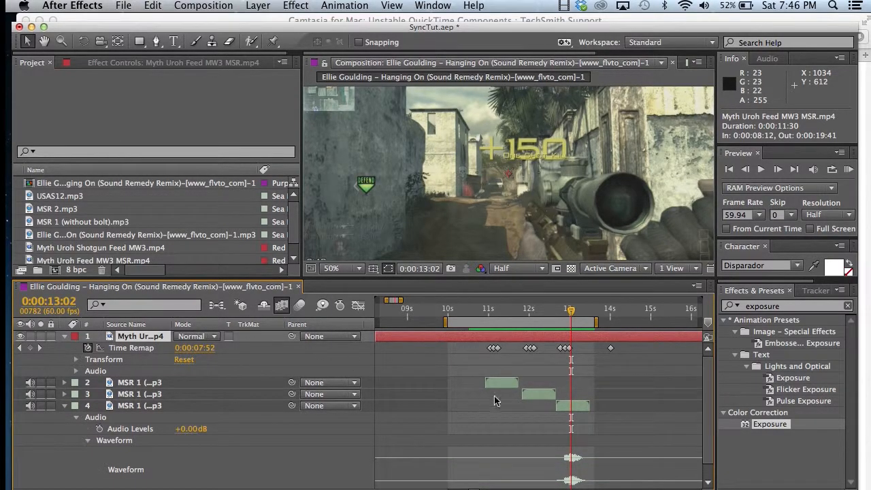
drag(495, 320, 494, 313)
scroll(483, 405, down, 1)
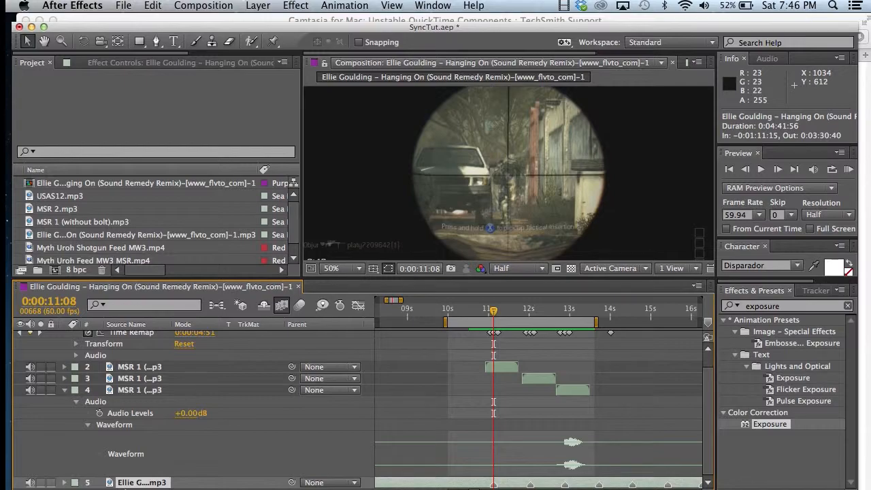
Step: Reveal the Audio Levels and waveform of the first MSR 1 gunshot layer
scroll(158, 411, up, 1)
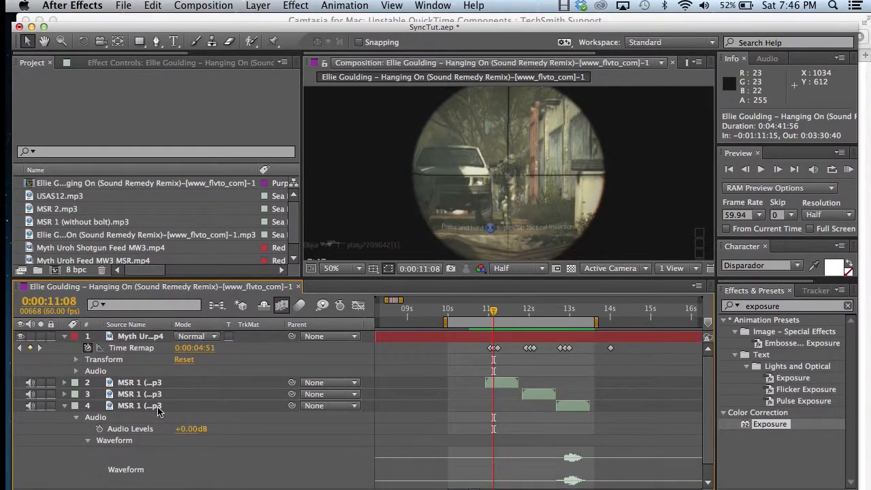
click(139, 384)
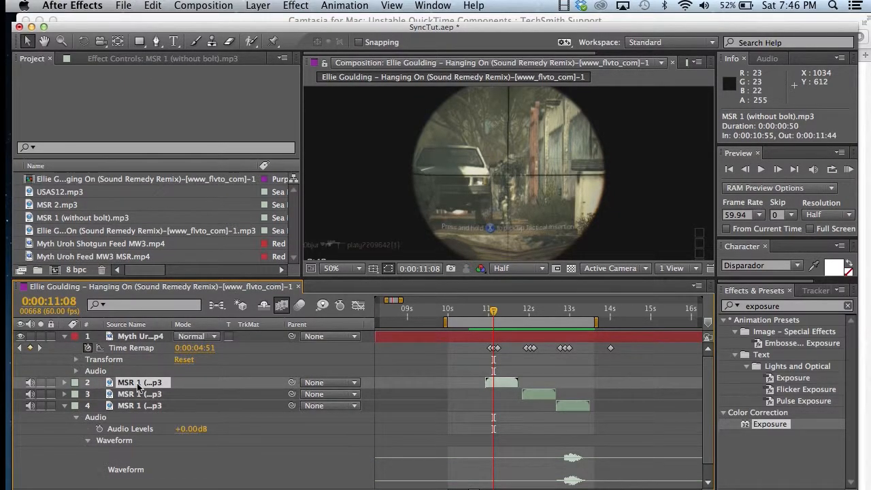
click(65, 383)
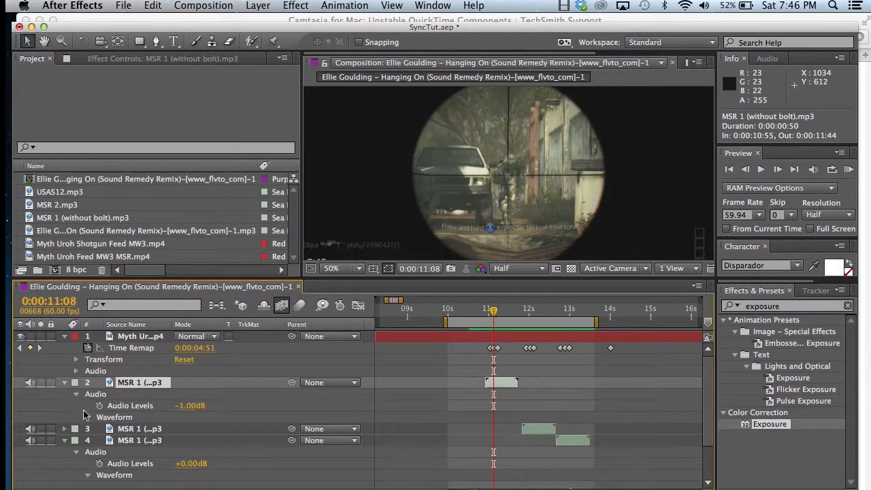
click(87, 416)
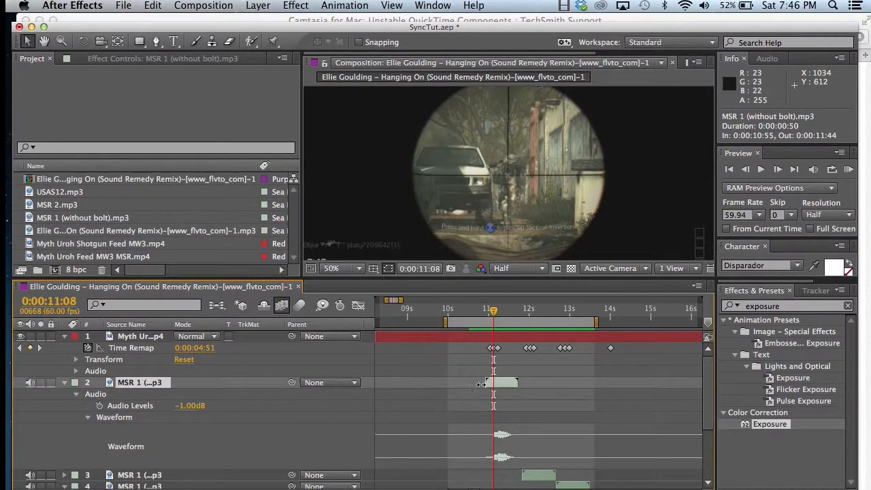